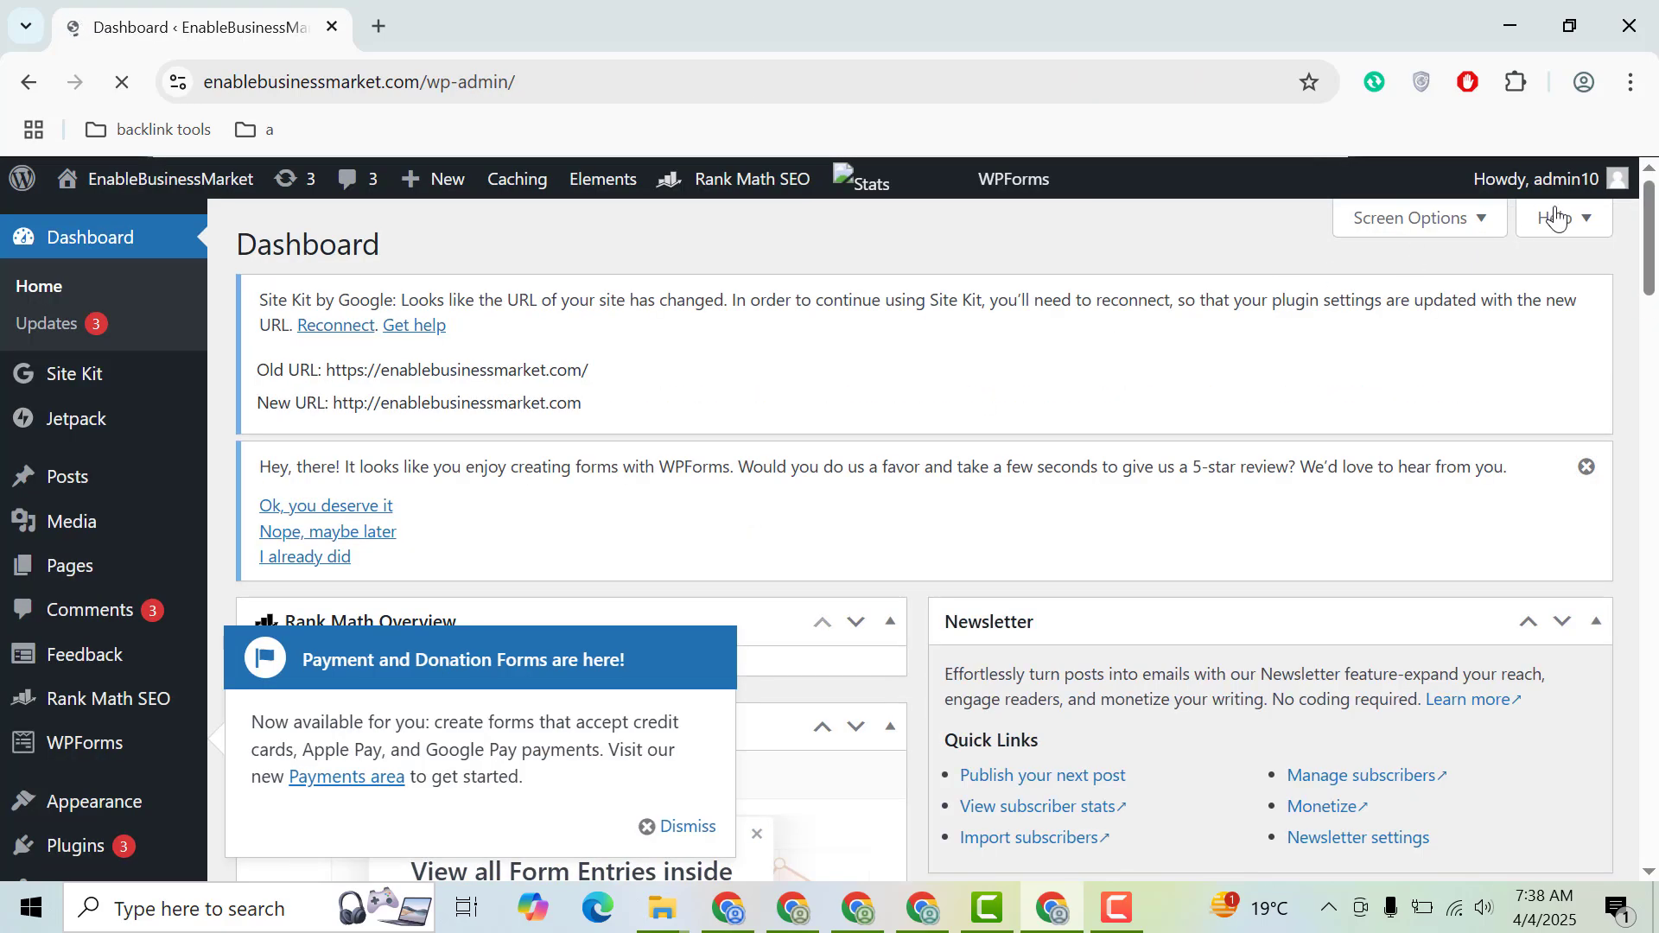
- Open the page for adding a new plugin to the WordPress site
{"action": "left_click_drag", "start_coordinate": [1652, 254], "coordinate": [1657, 289]}
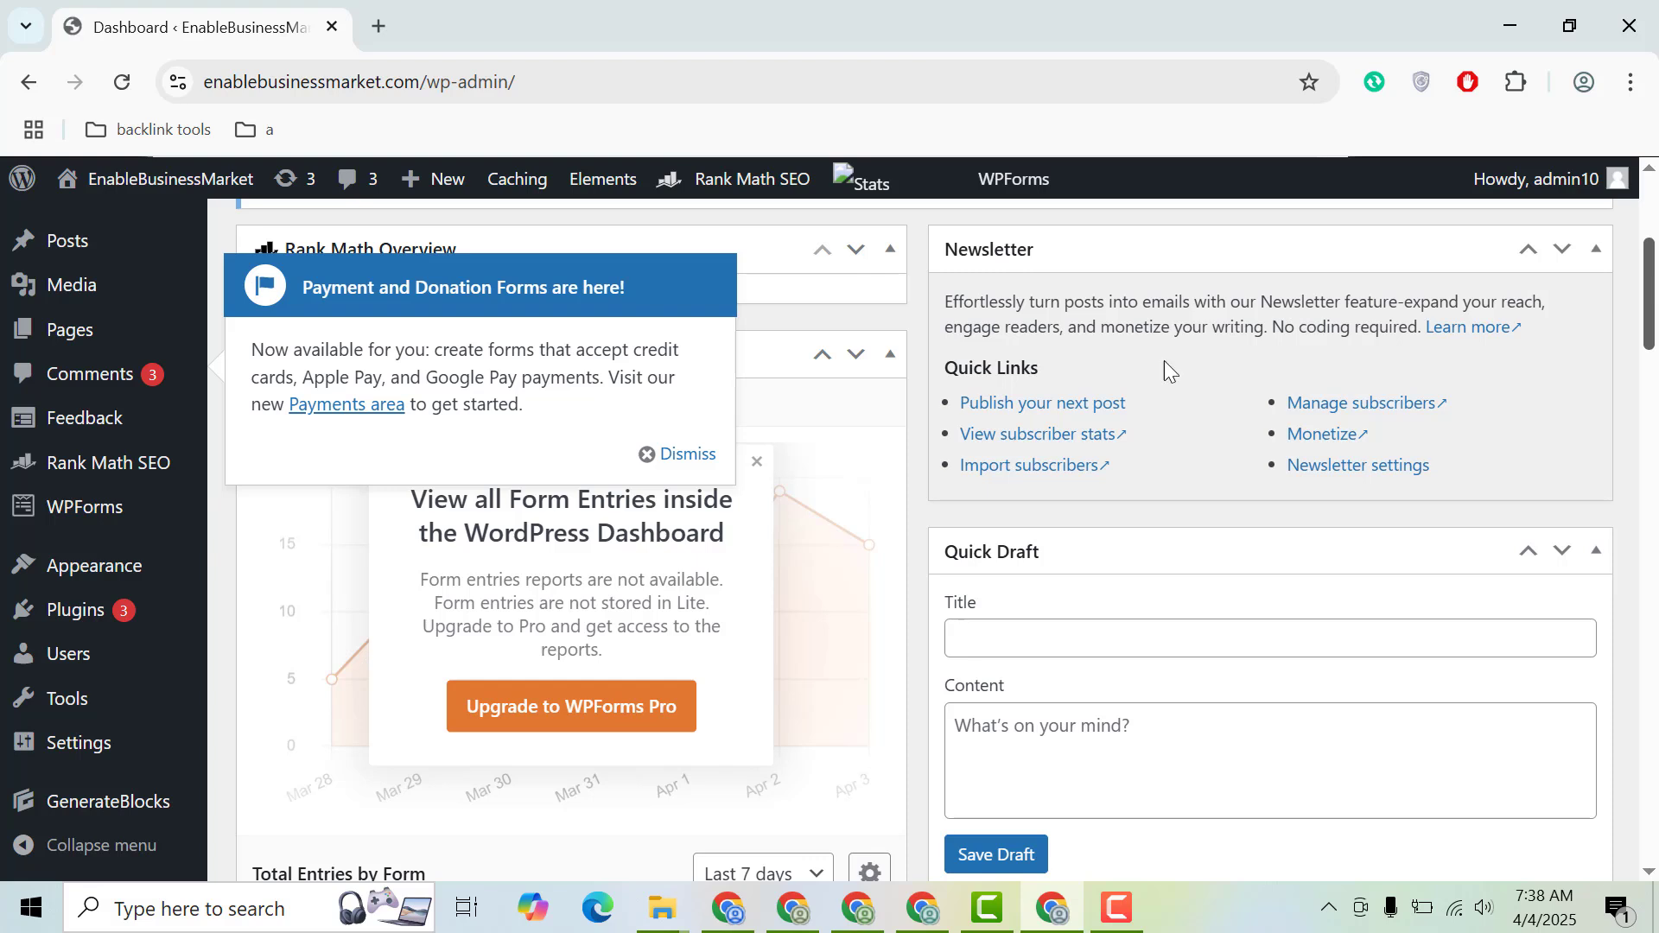
{"action": "mouse_move", "coordinate": [57, 621]}
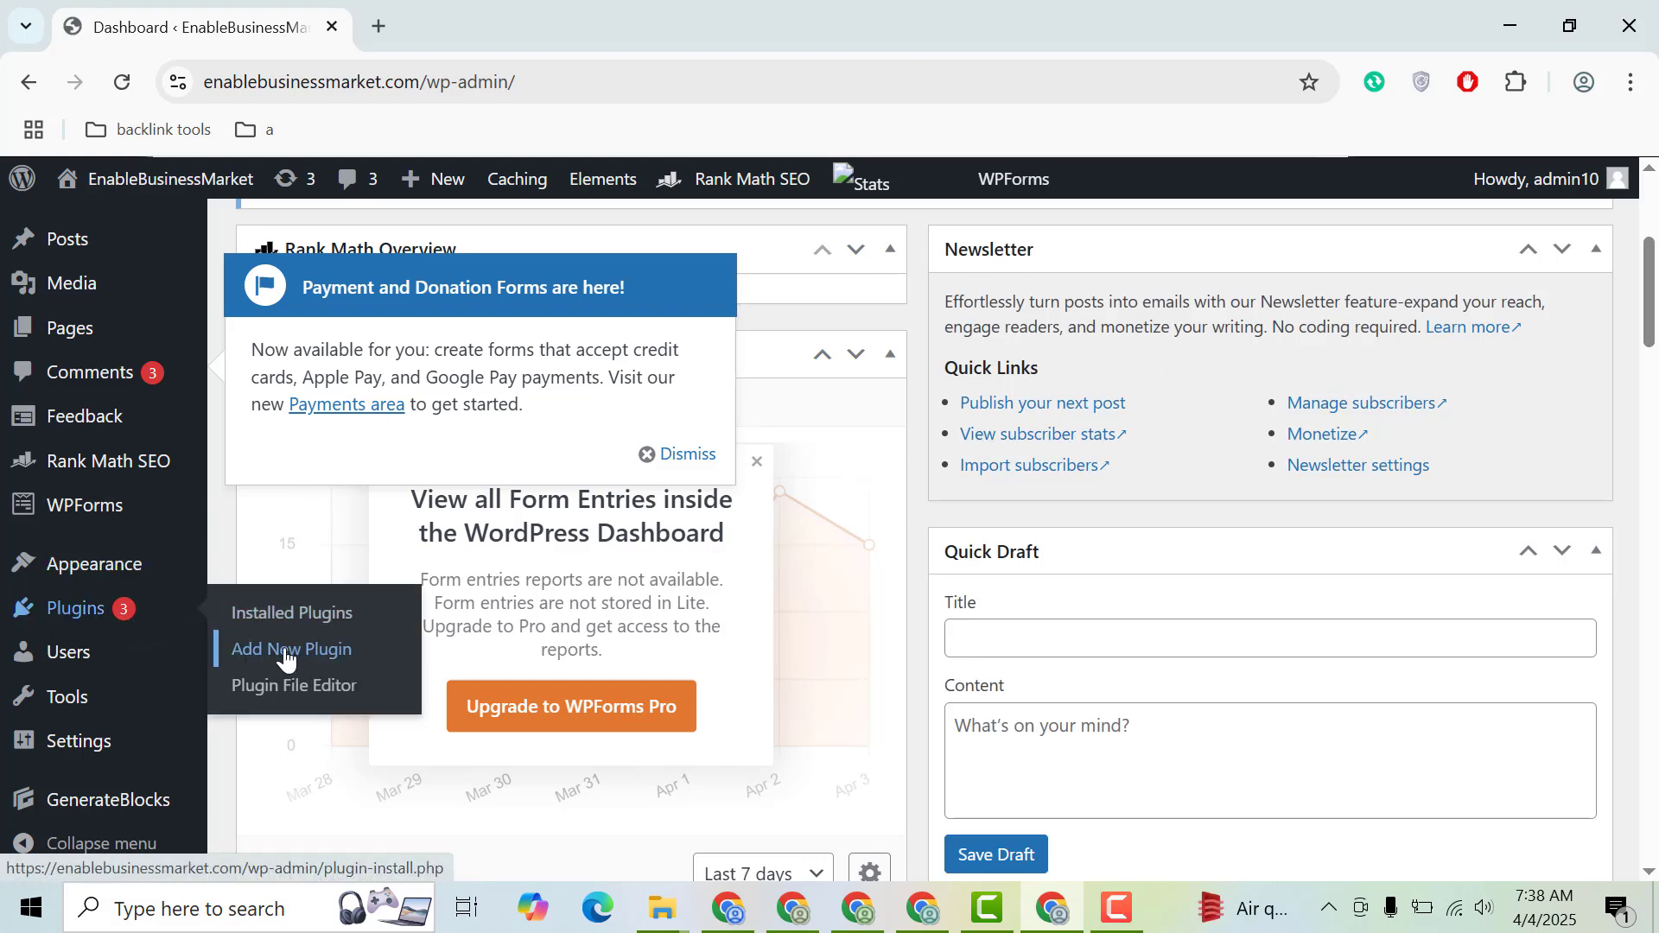
{"action": "left_click", "coordinate": [288, 659]}
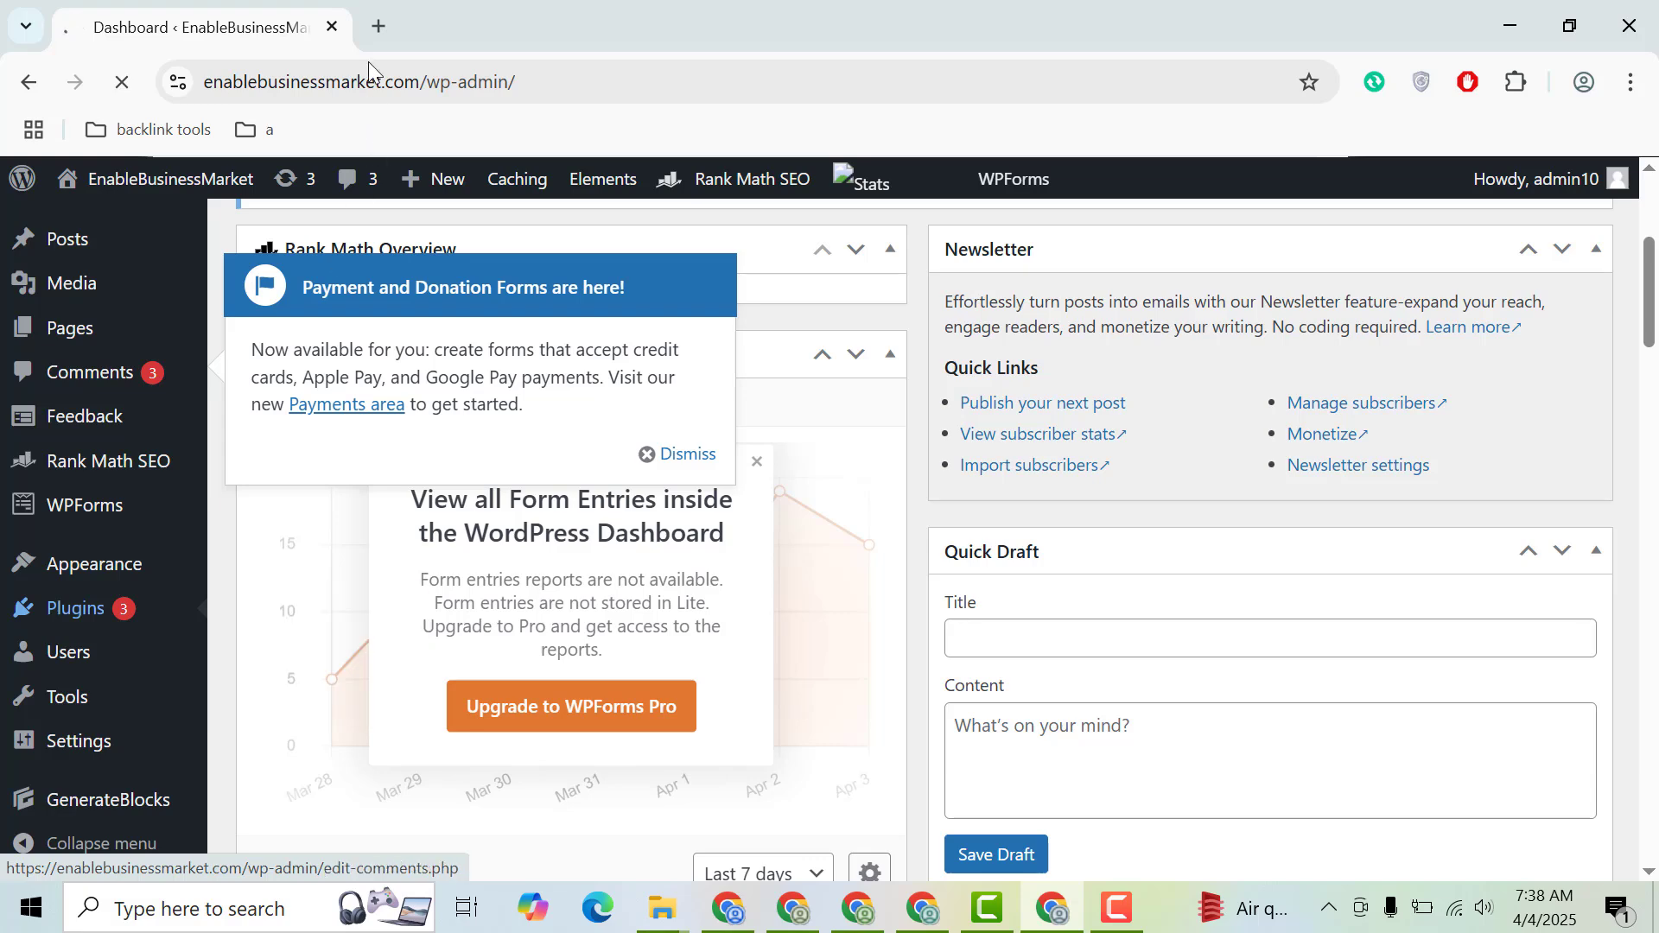
- Search the web for "buttonizer wordpress plugin" in a new tab and view the official buttonizer.io site in its own tab
{"action": "left_click", "coordinate": [379, 26]}
{"action": "type", "text": "buttoni"}
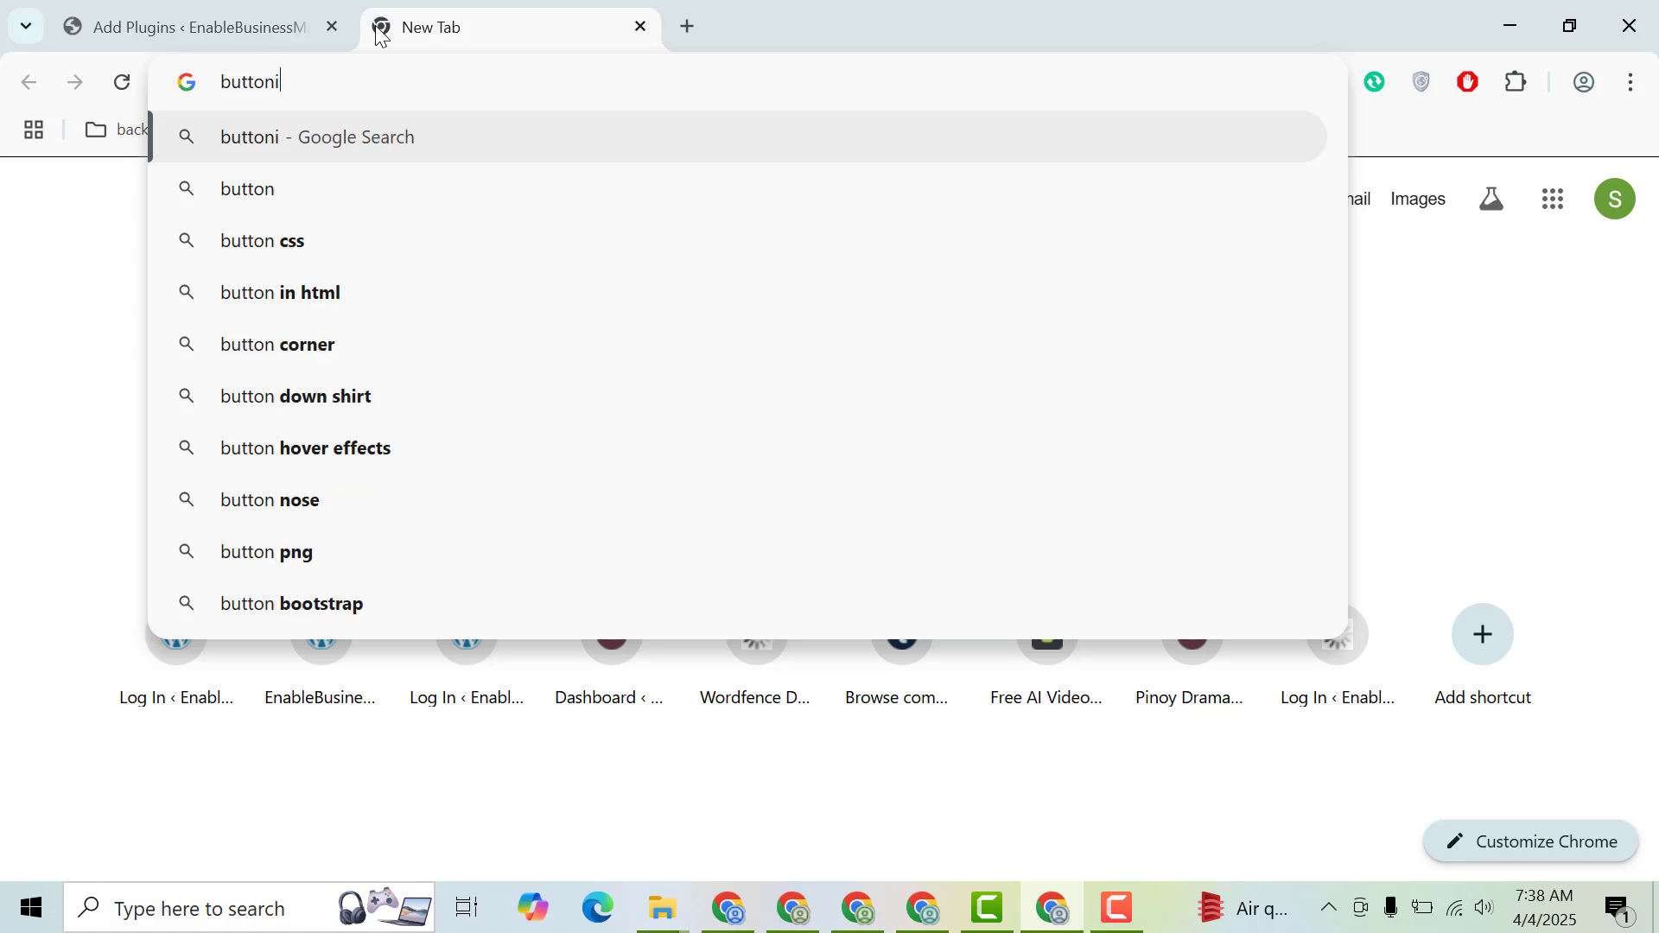
{"action": "type", "text": "zer"}
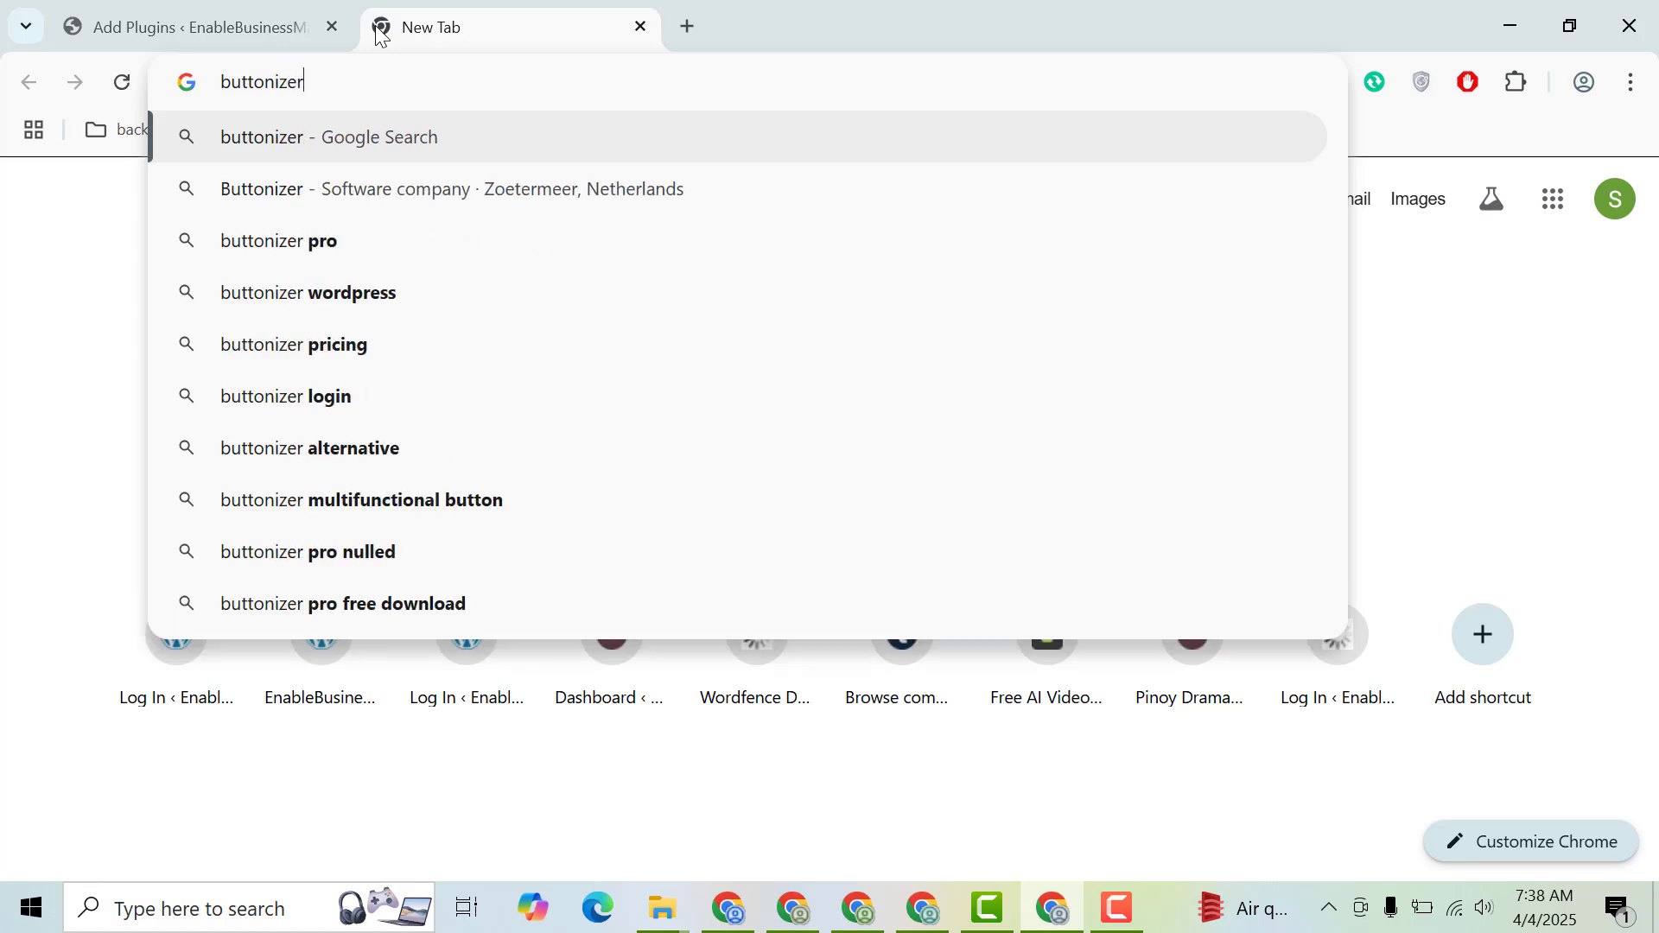
{"action": "type", "text": " wordpress p"}
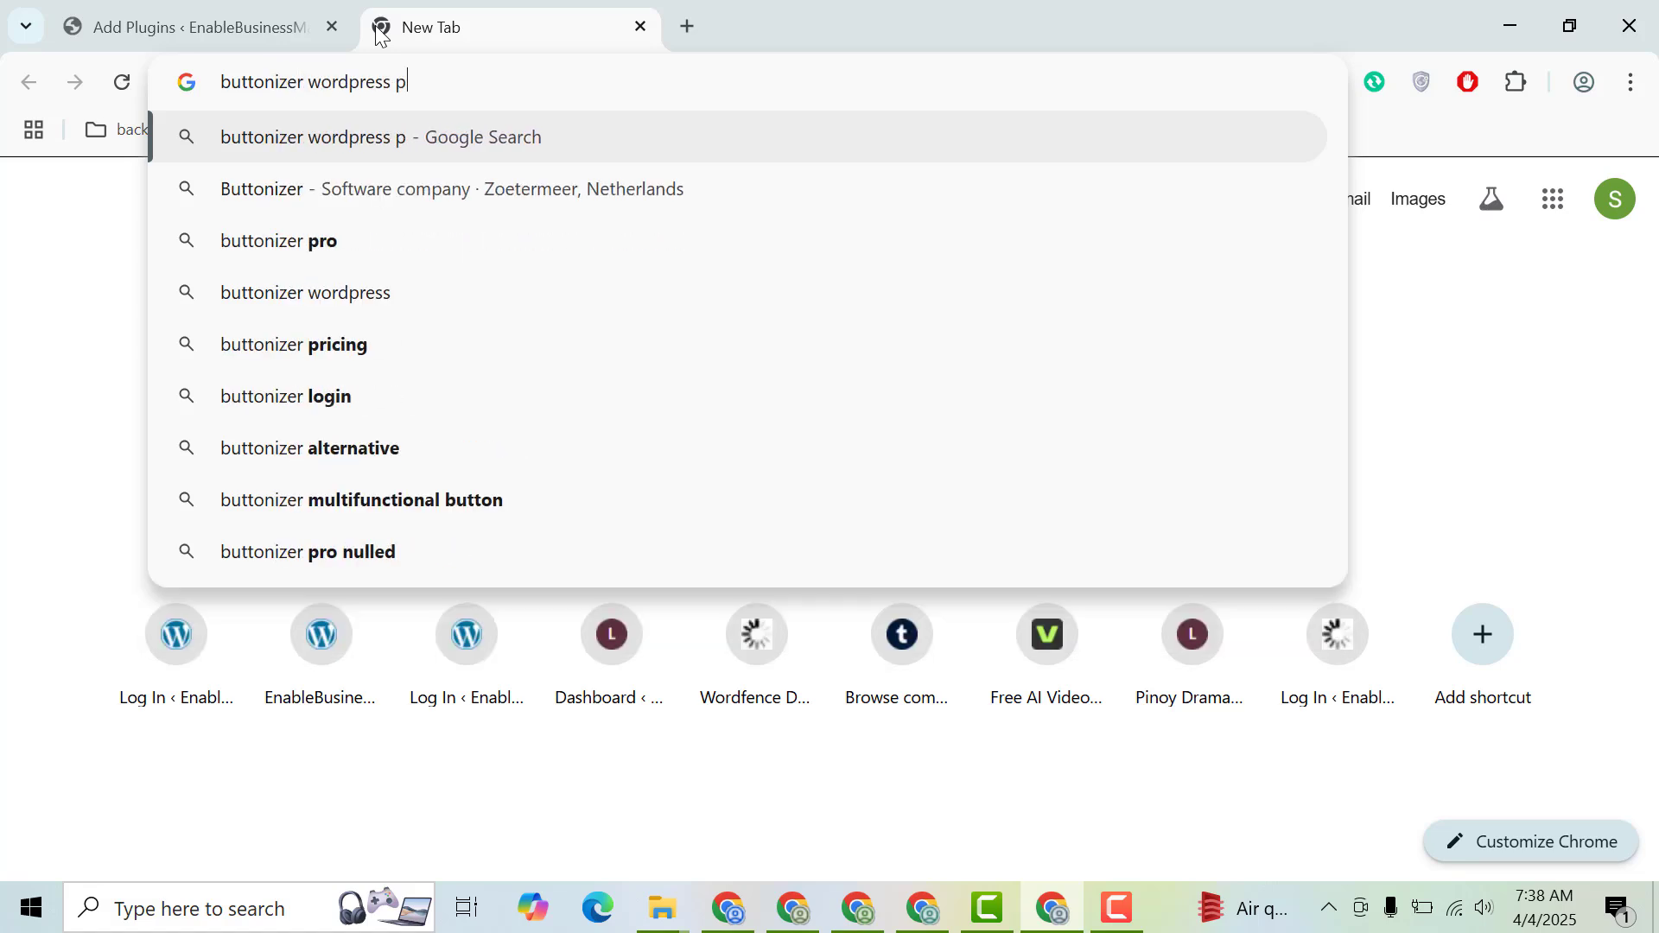
{"action": "type", "text": "lugin"}
{"action": "key", "text": "Return"}
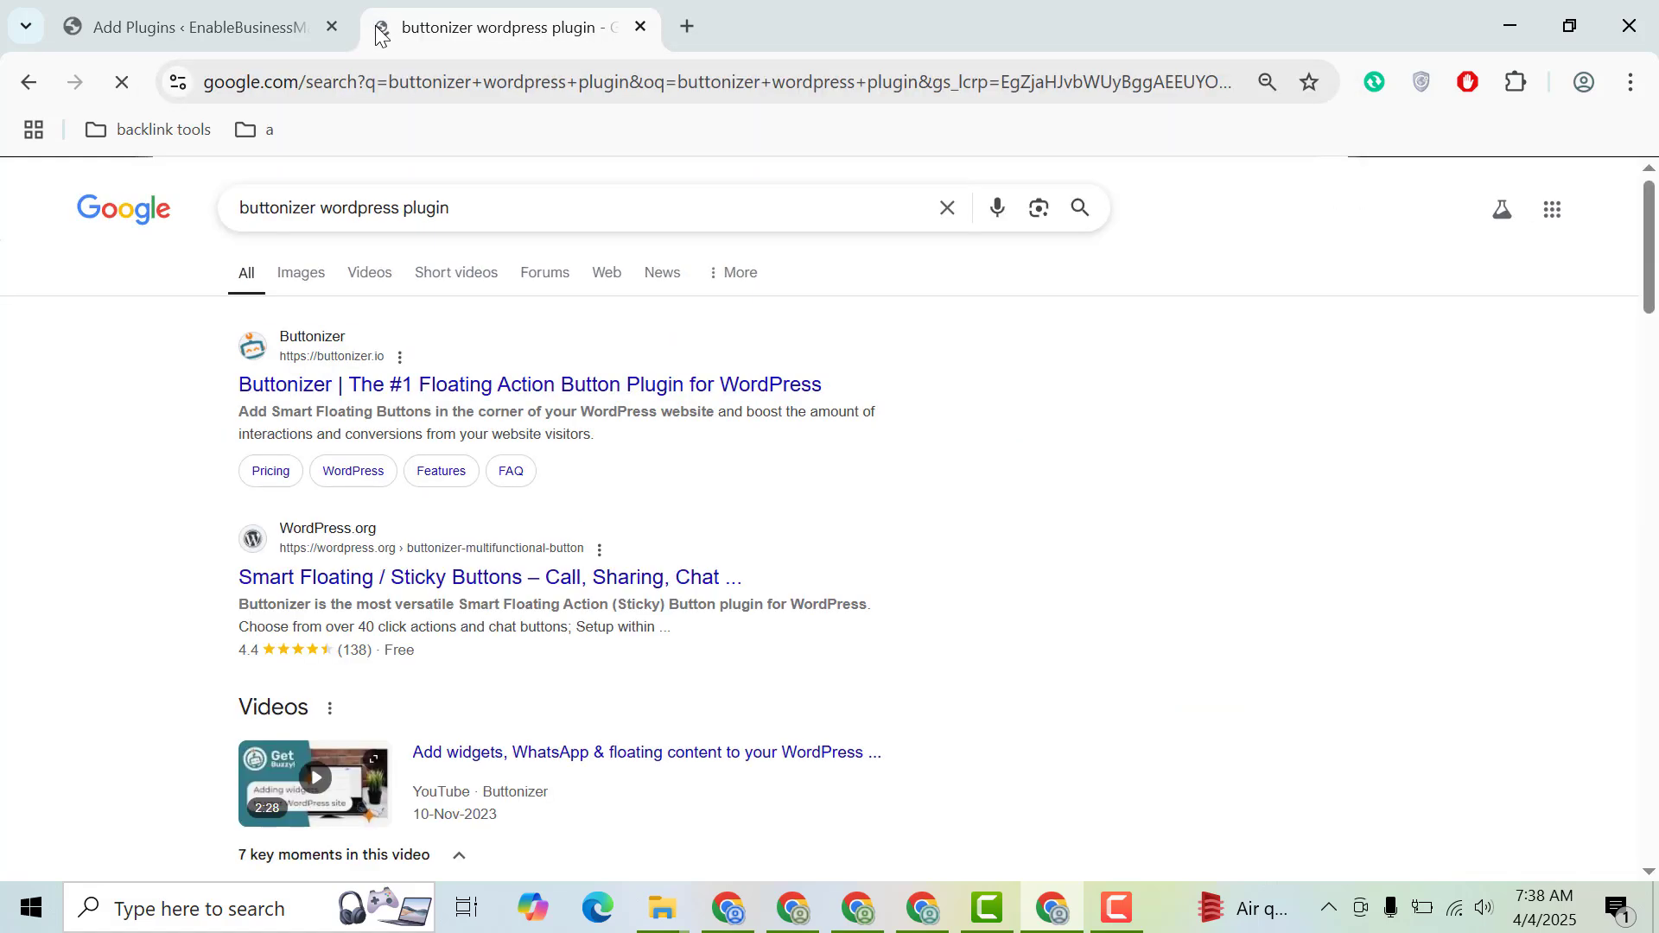
{"action": "middle_click", "coordinate": [458, 391]}
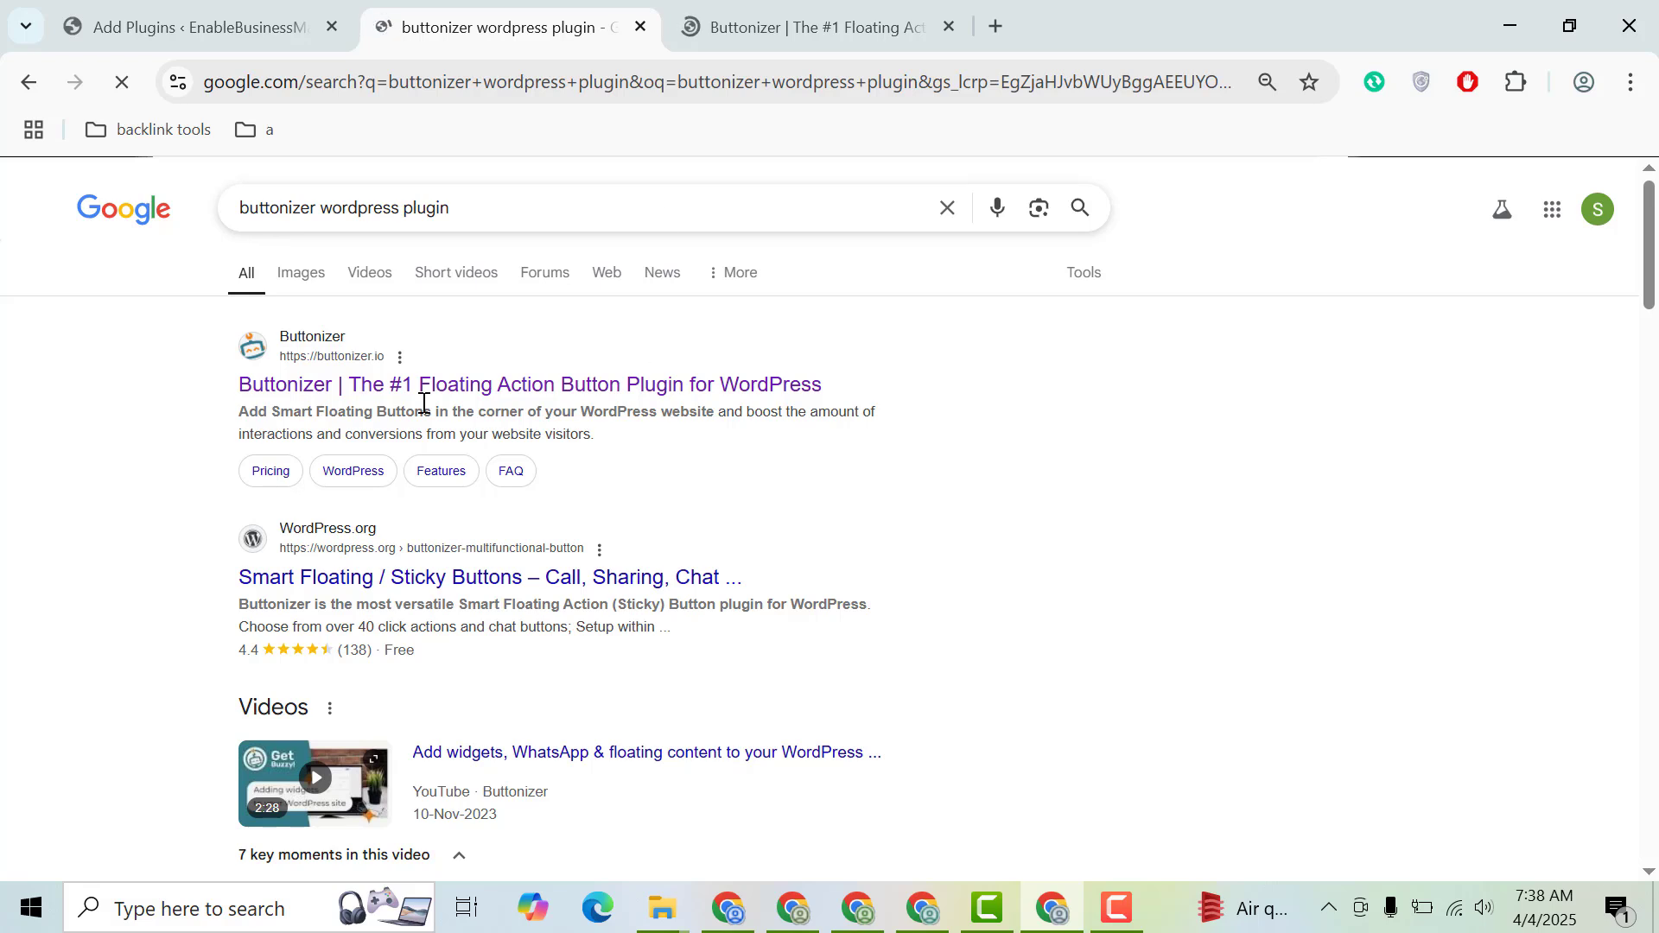
{"action": "left_click", "coordinate": [763, 30]}
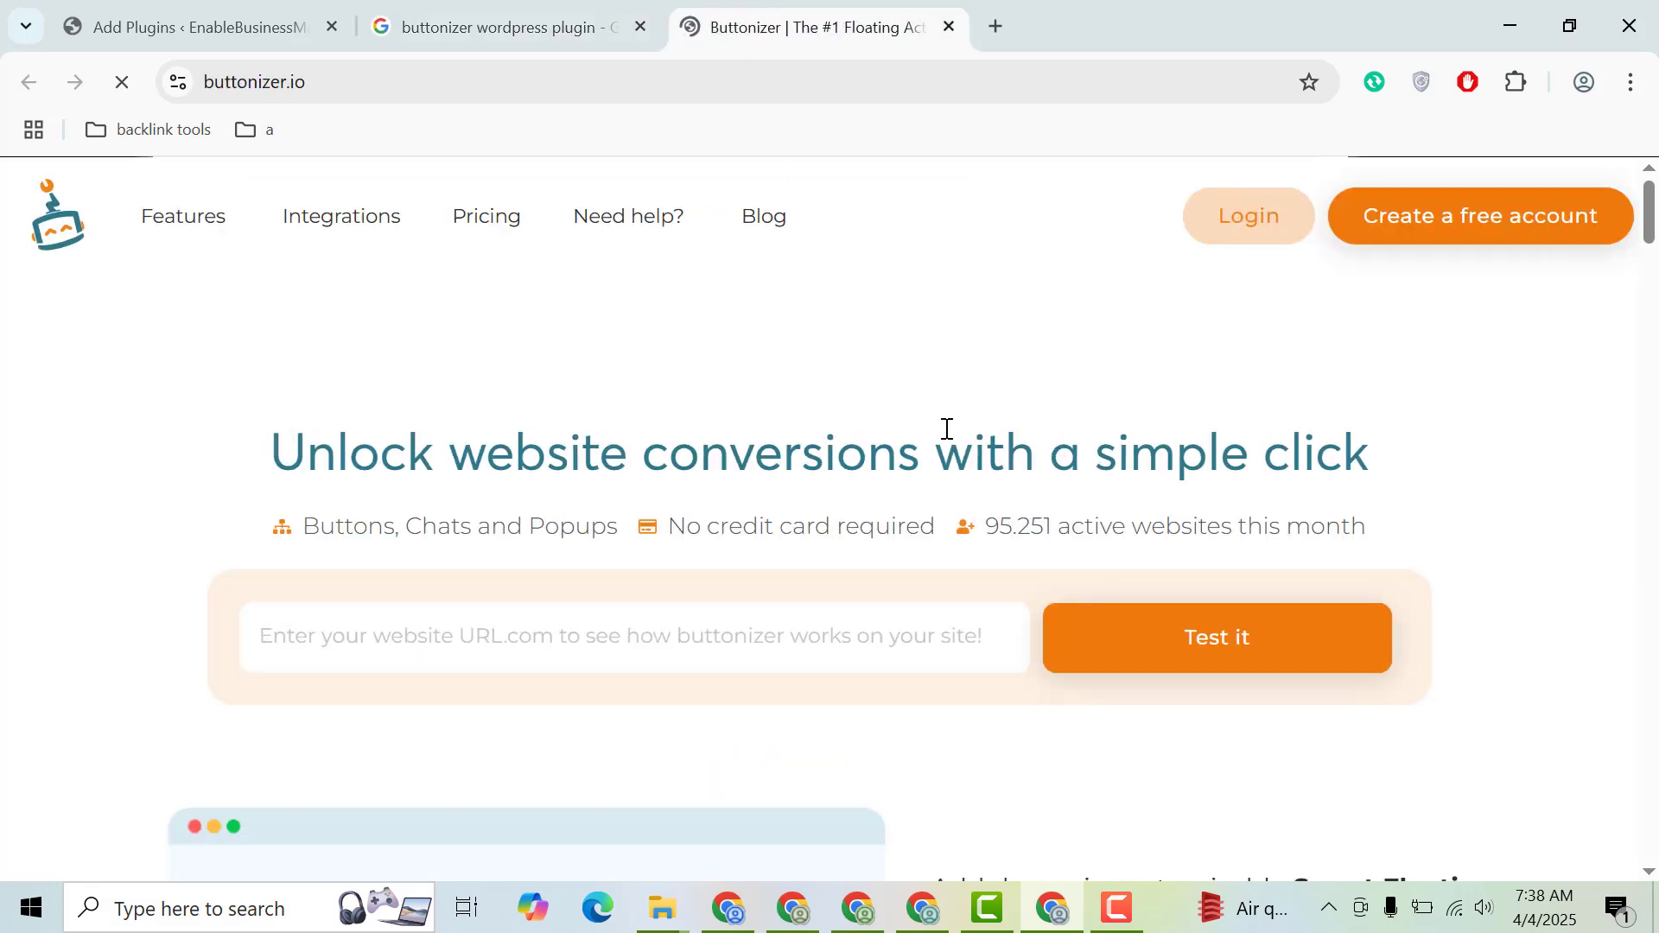
- Return to the WordPress Add Plugins page, dismiss the payment forms notice and open the plugin upload form
{"action": "left_click", "coordinate": [204, 10]}
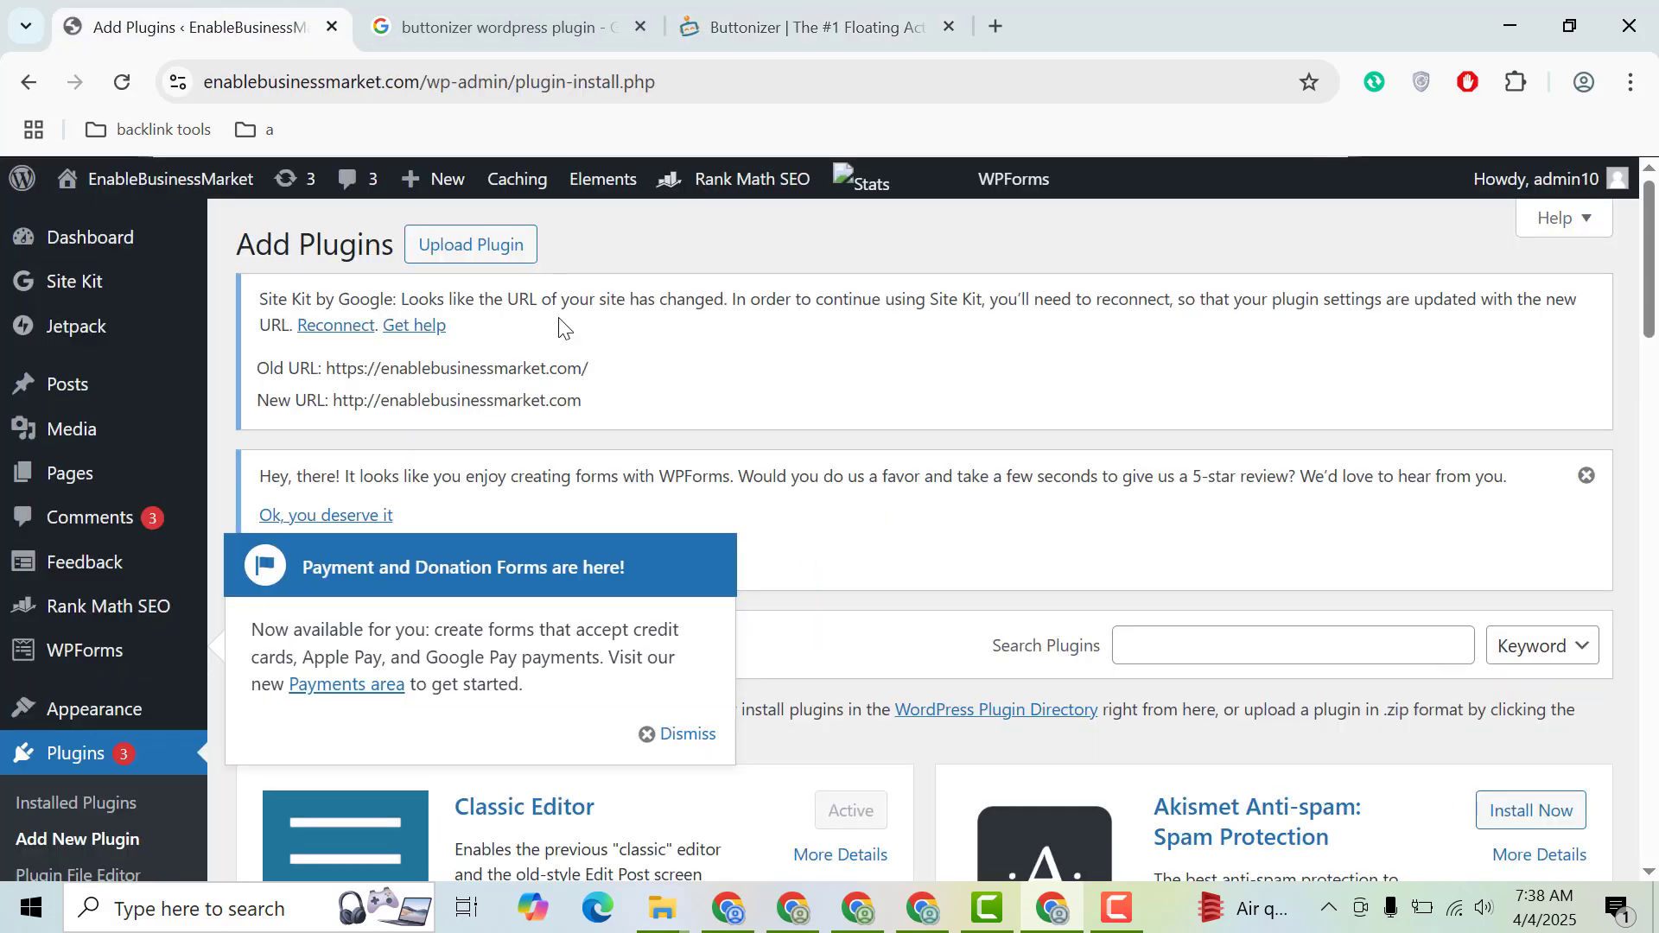
{"action": "left_click", "coordinate": [687, 731]}
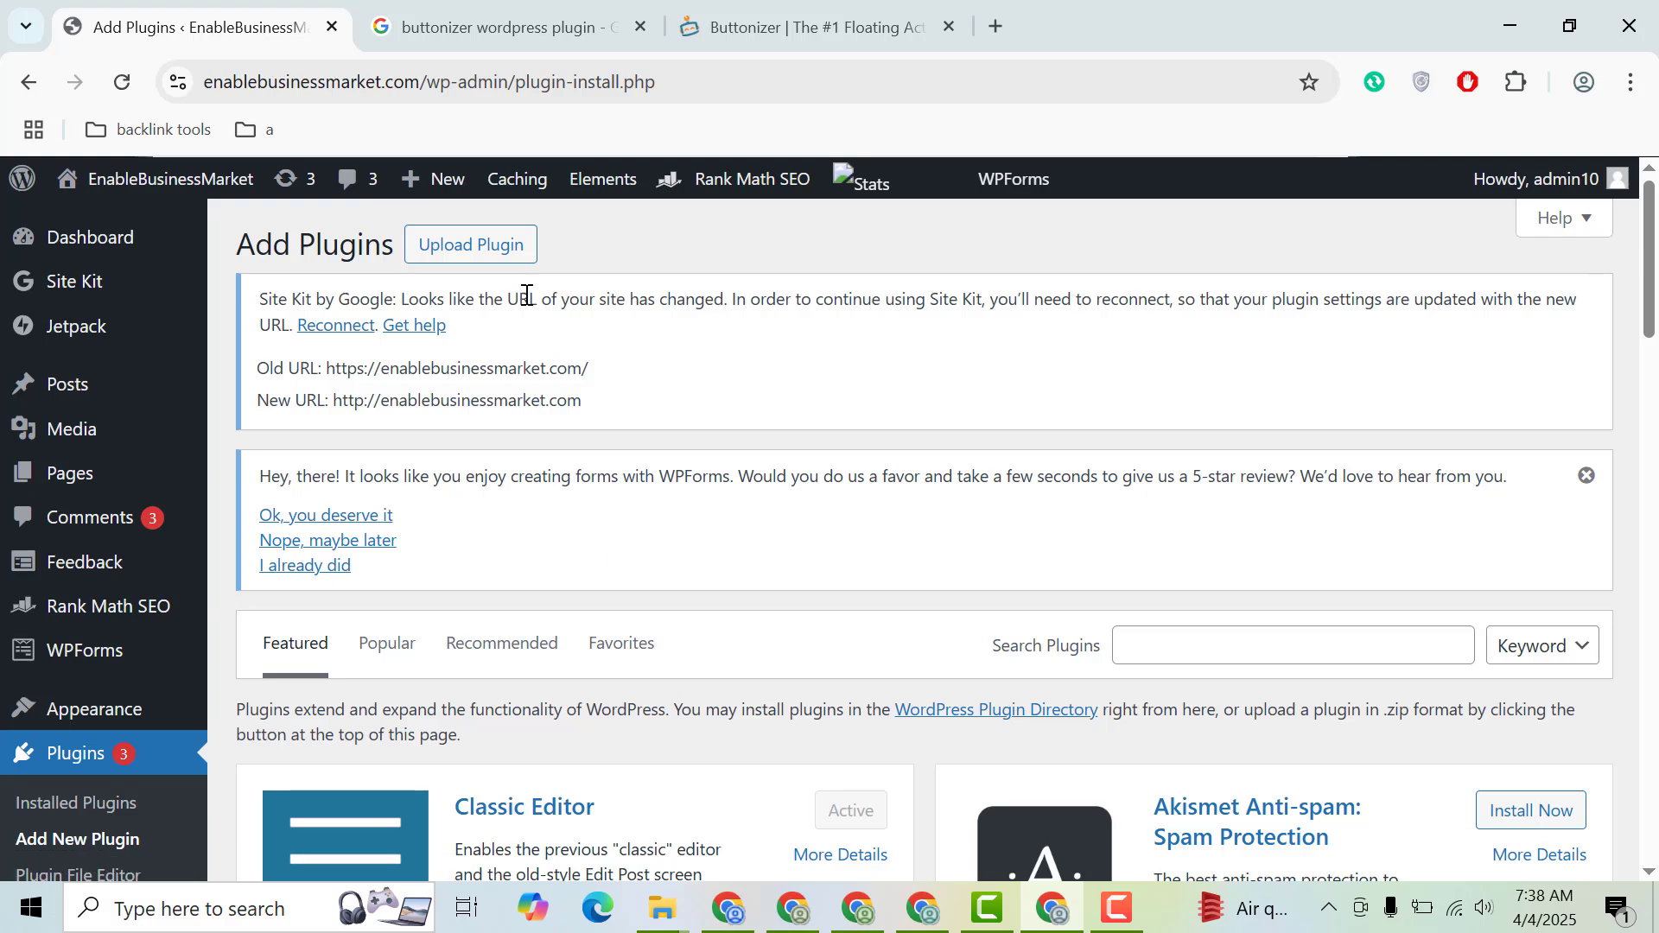
{"action": "left_click", "coordinate": [472, 247]}
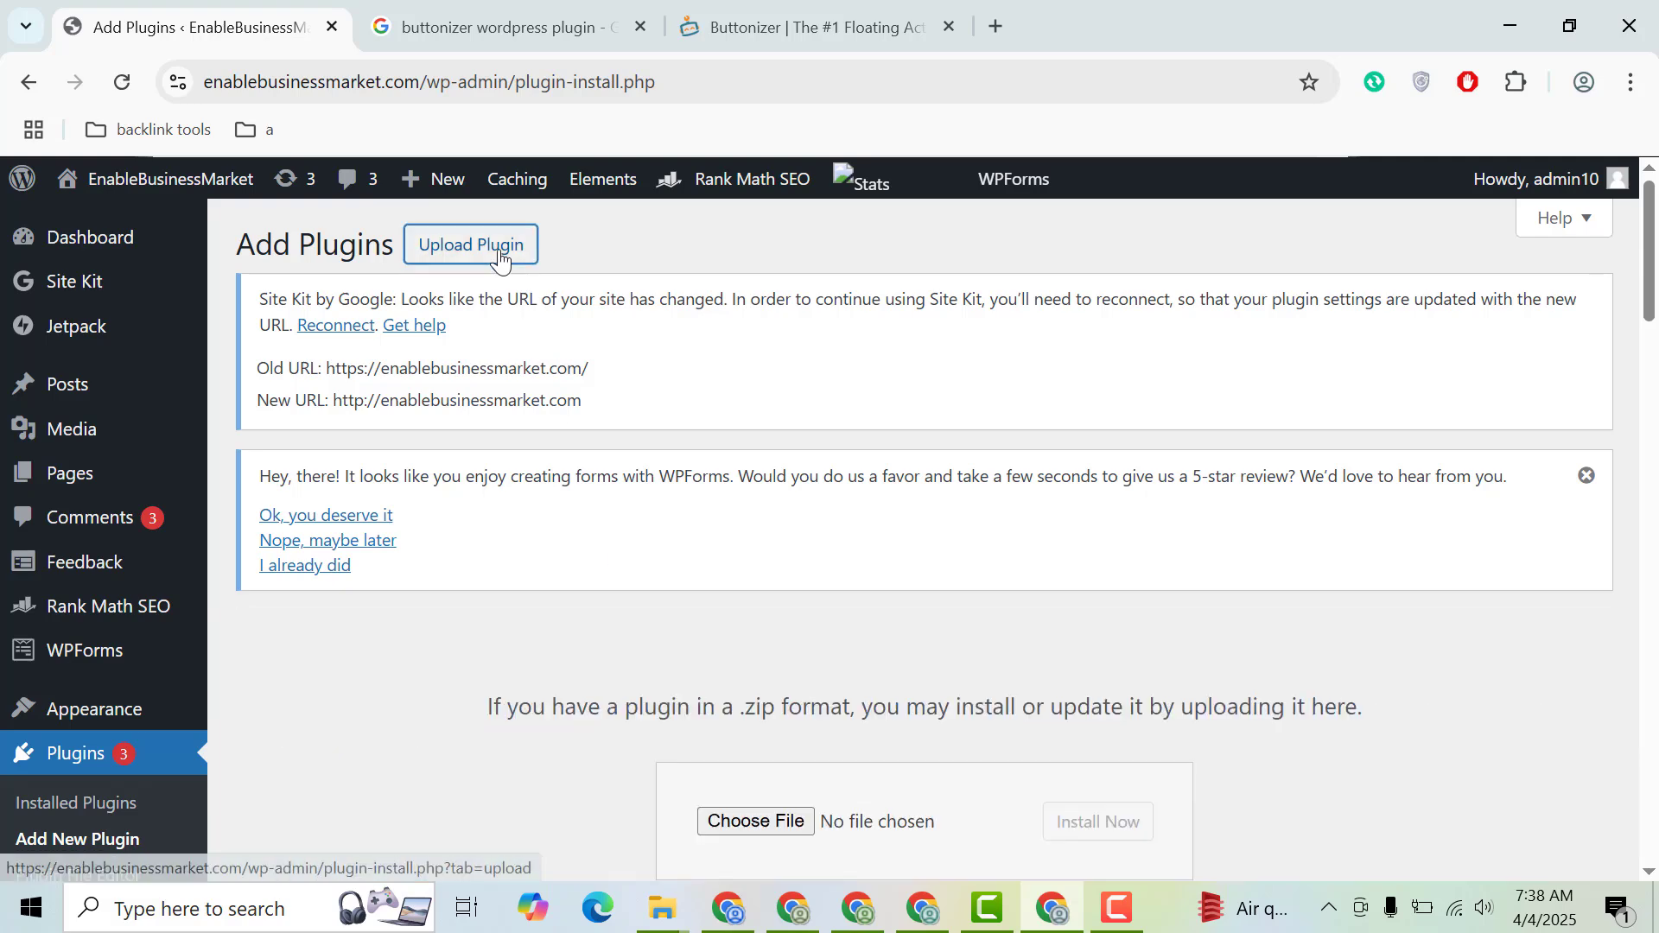
- Choose the buttonizer-multifunctional-button-premium ZIP archive from the nested buttonizer3310 folders in Downloads as the upload file
{"action": "left_click", "coordinate": [751, 821]}
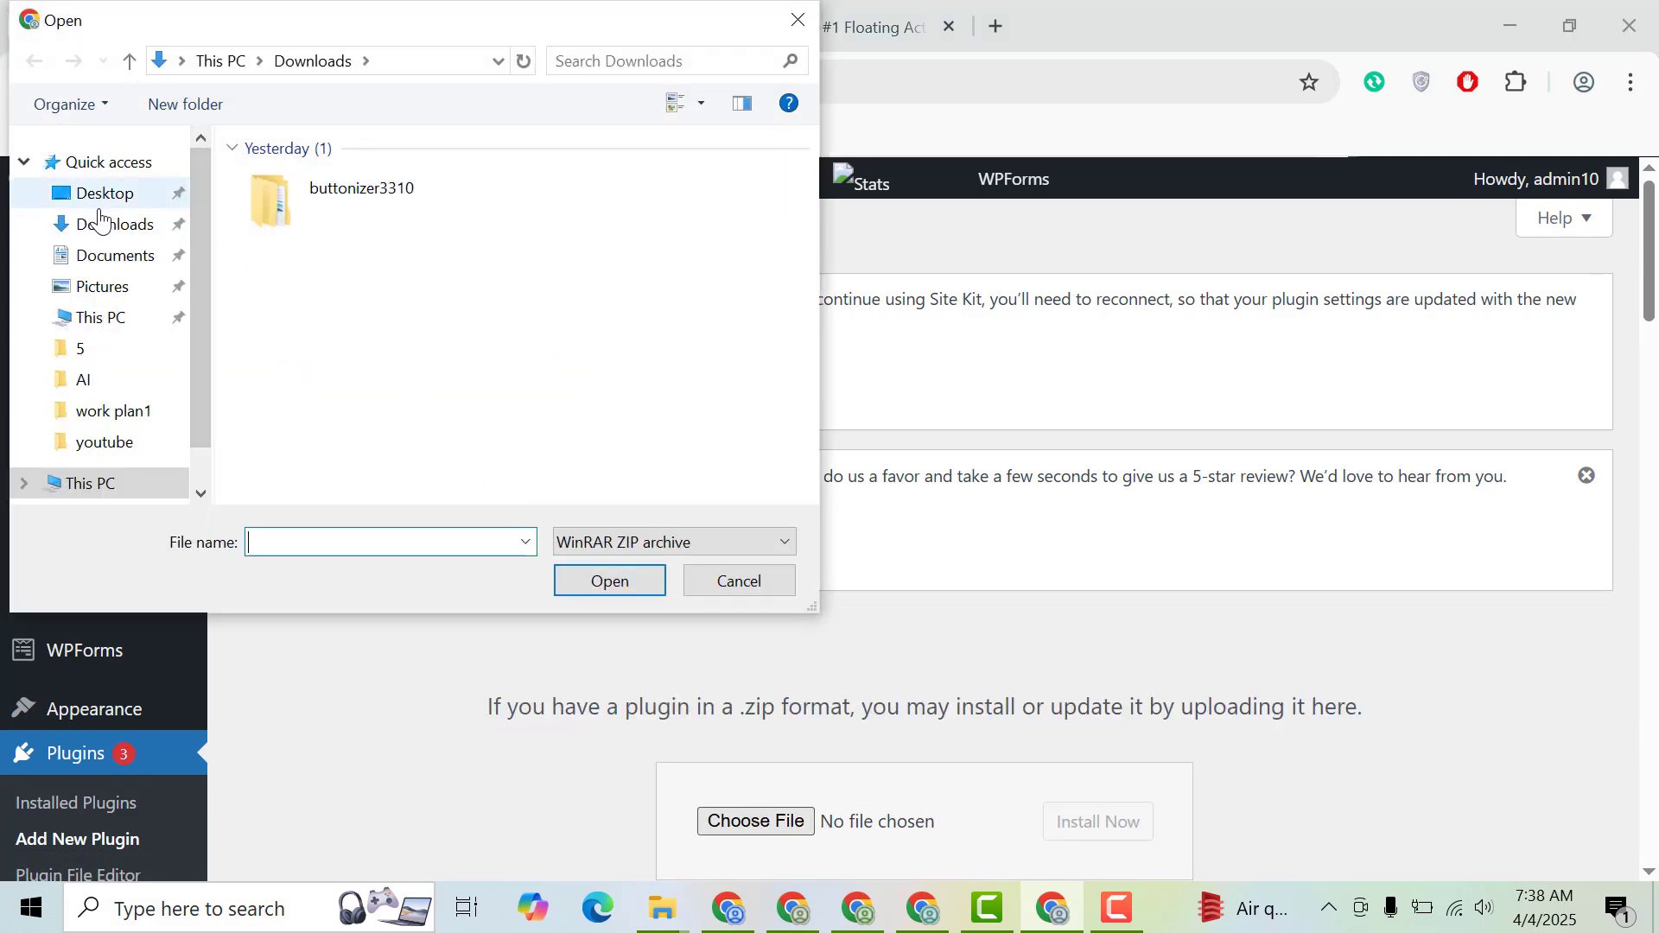
{"action": "double_click", "coordinate": [306, 190]}
{"action": "double_click", "coordinate": [307, 190]}
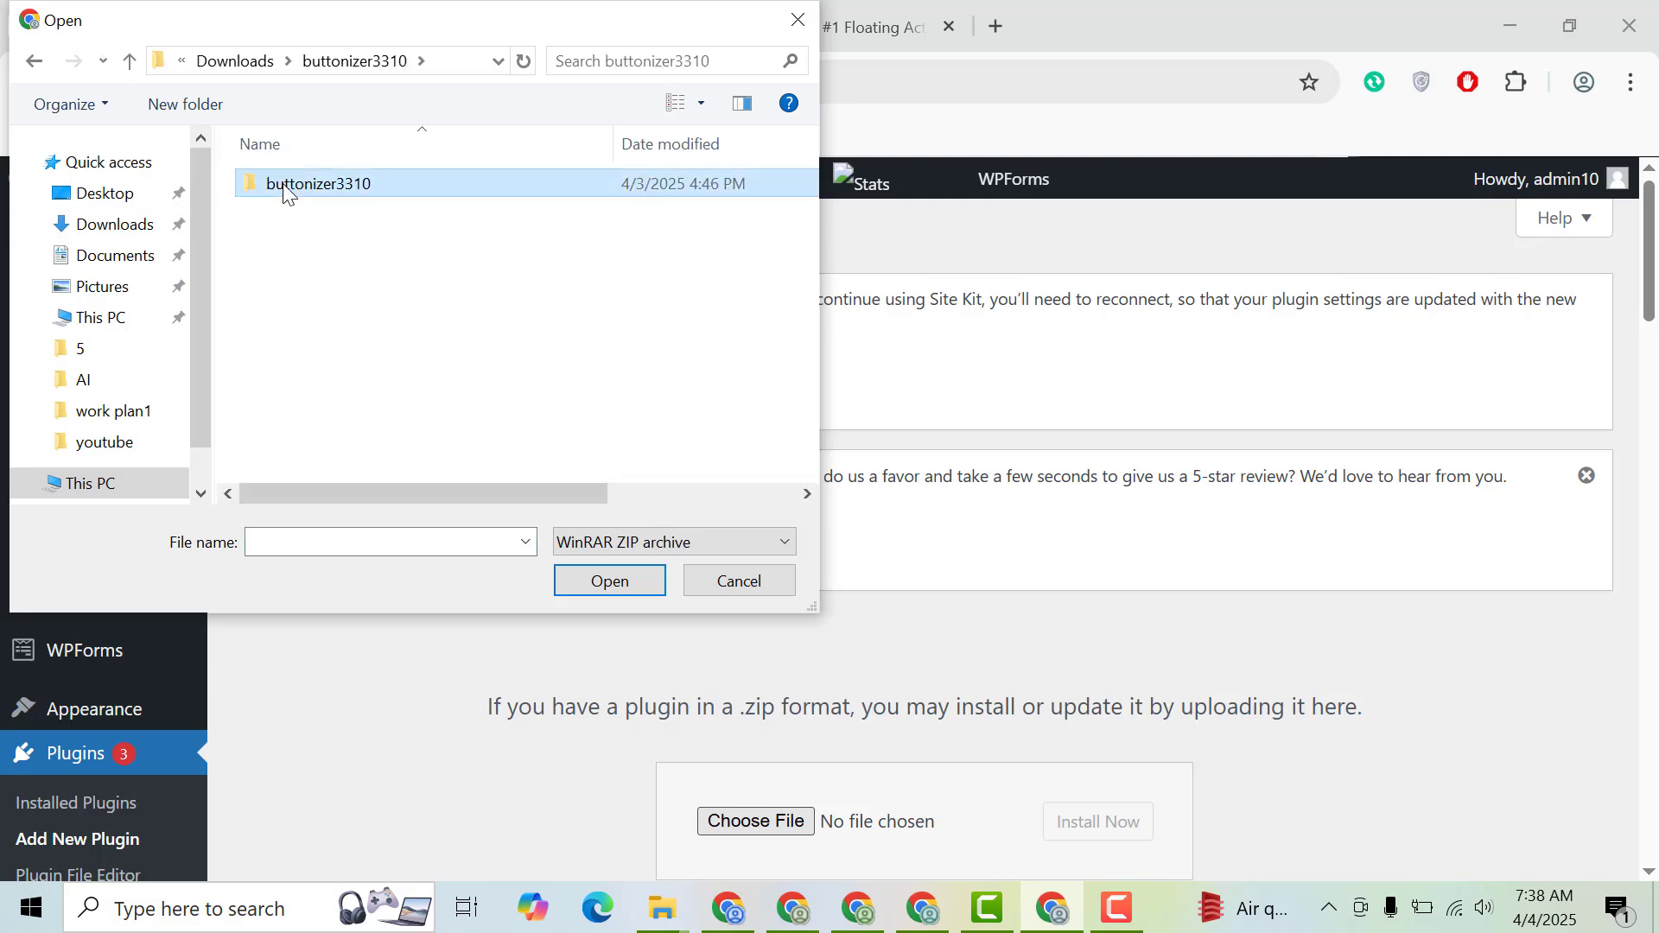
{"action": "double_click", "coordinate": [354, 211]}
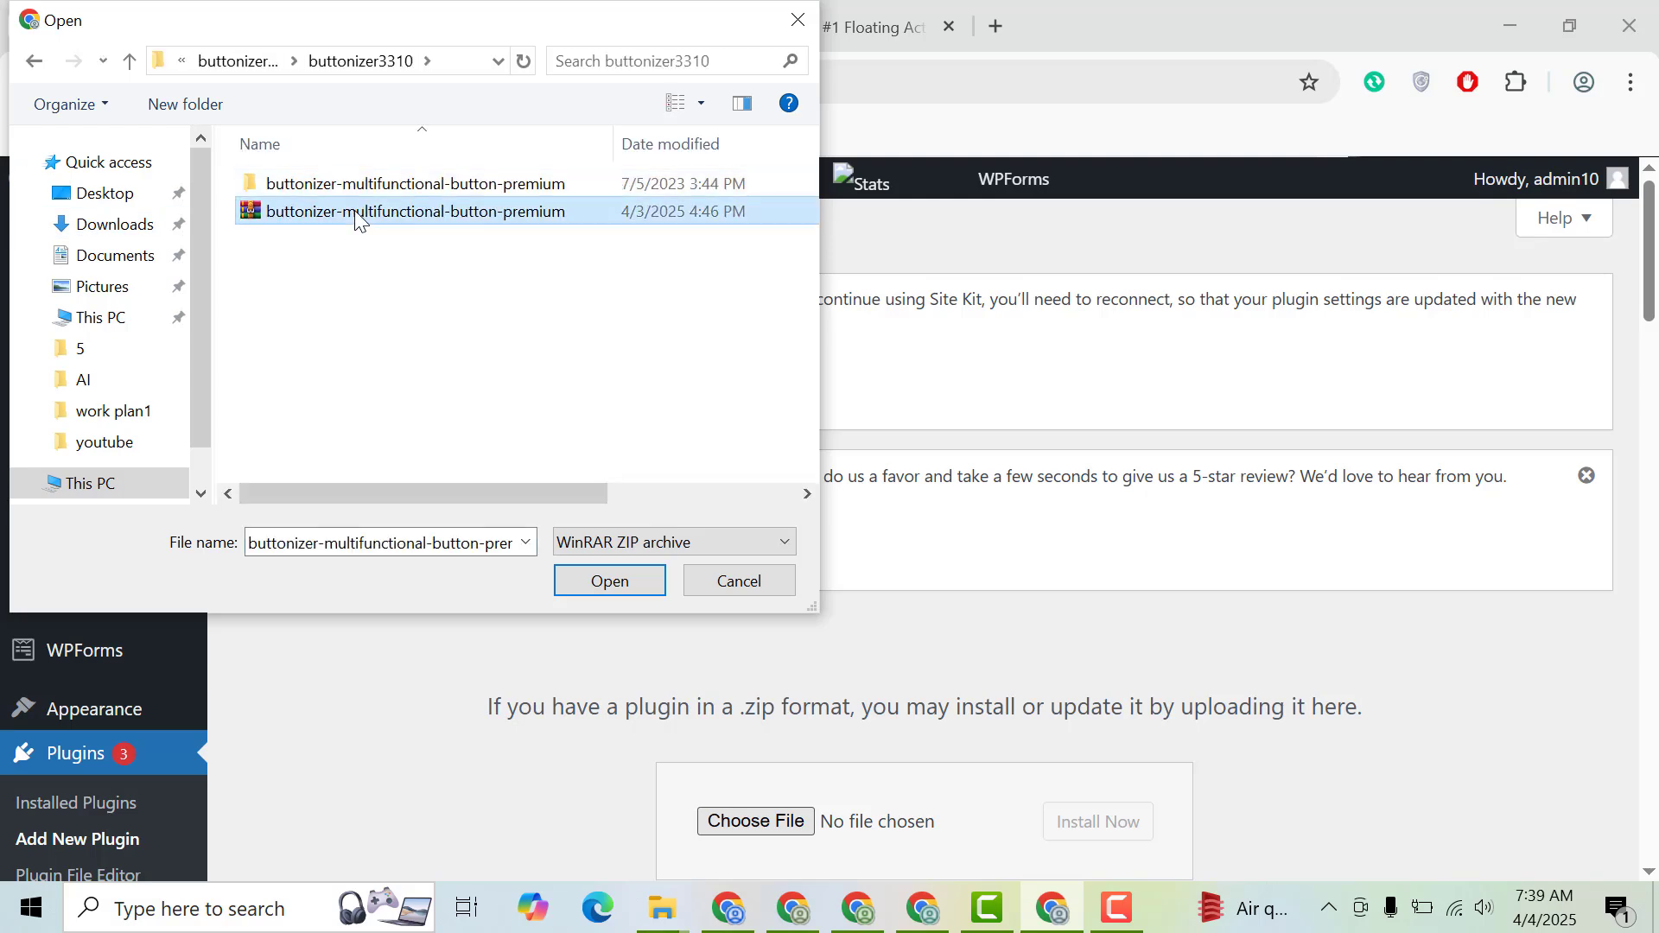
- Install the uploaded Buttonizer plugin and activate it
{"action": "scroll", "coordinate": [1080, 518], "scroll_direction": "down", "scroll_amount": 4}
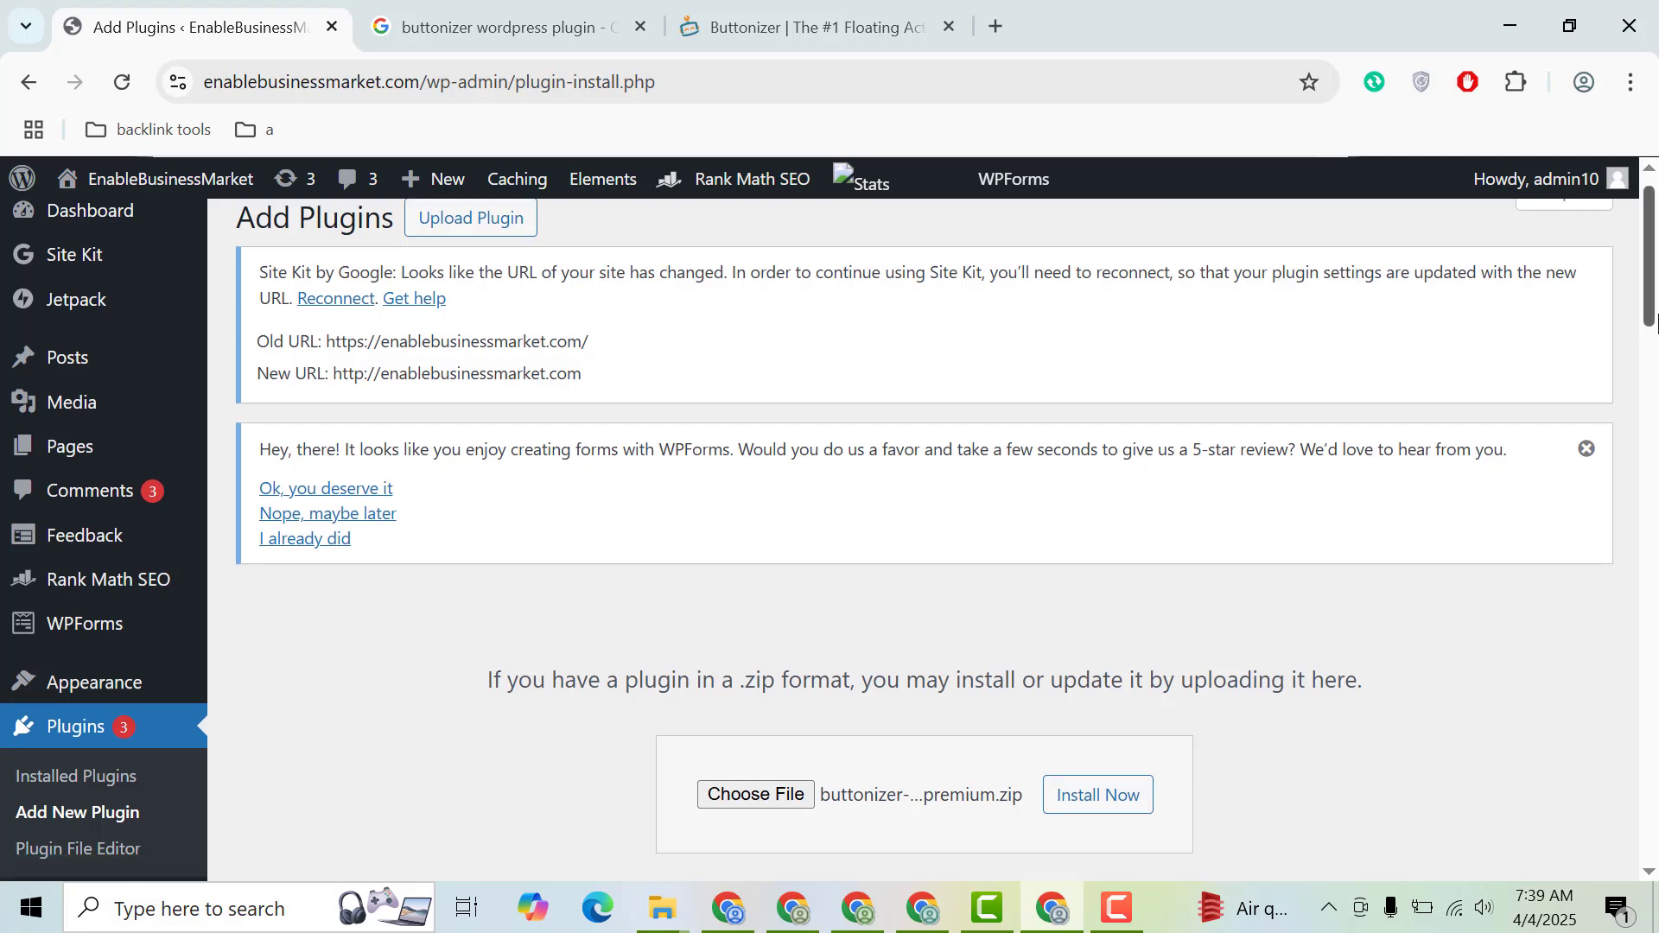
{"action": "left_click", "coordinate": [1095, 486]}
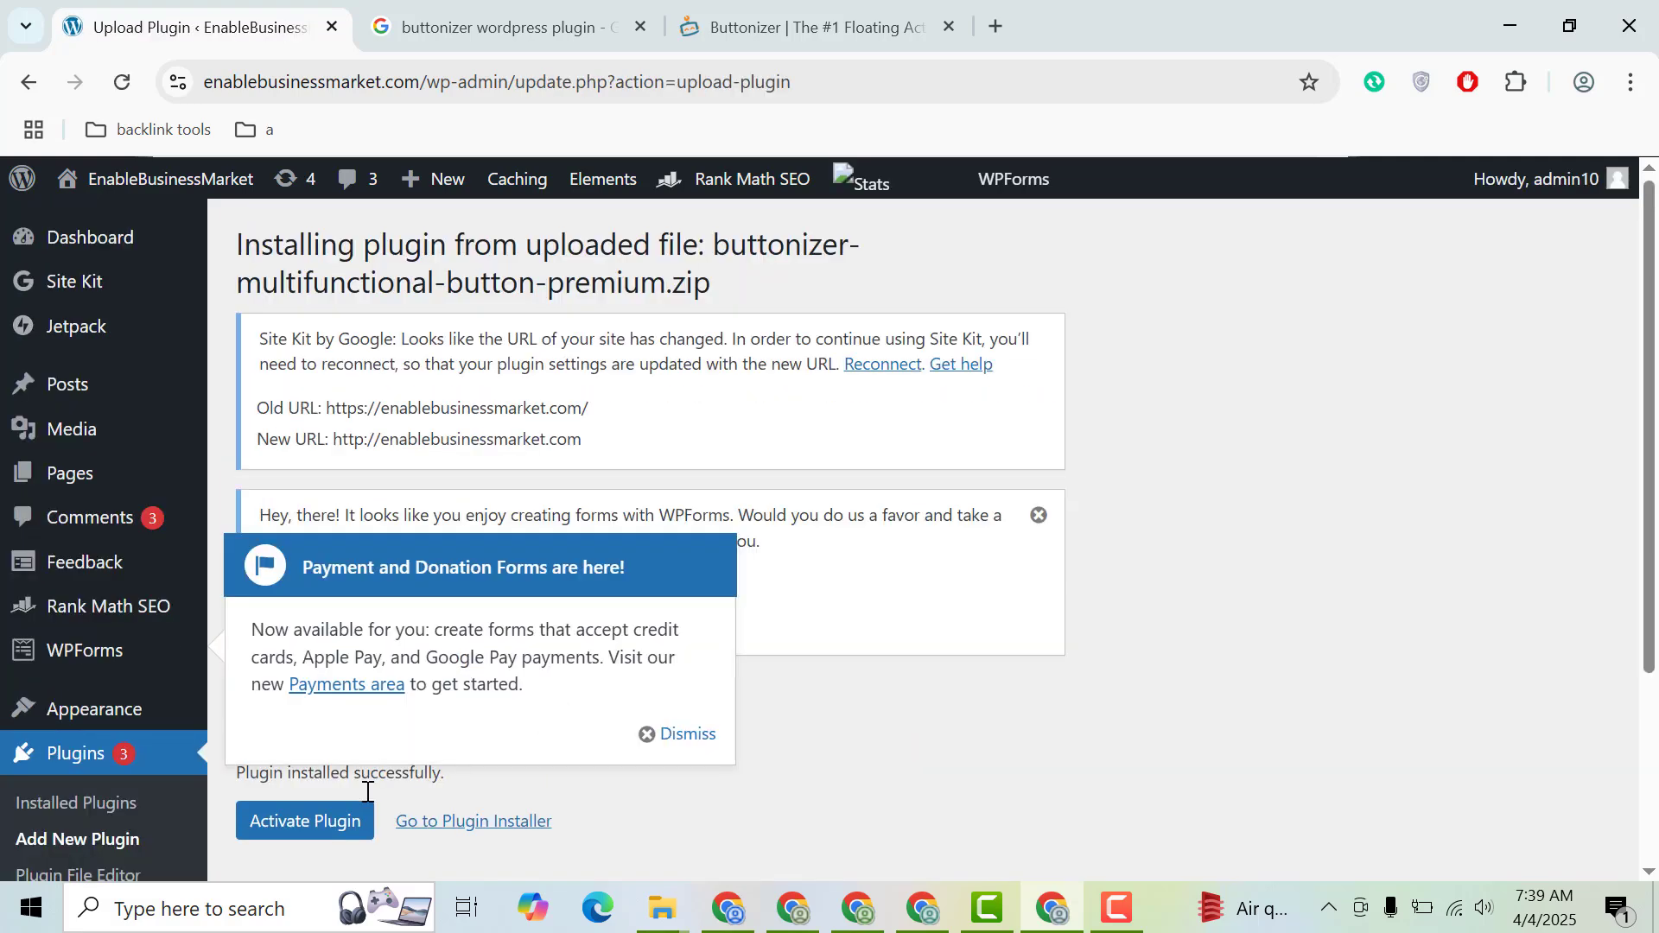
{"action": "left_click", "coordinate": [287, 832]}
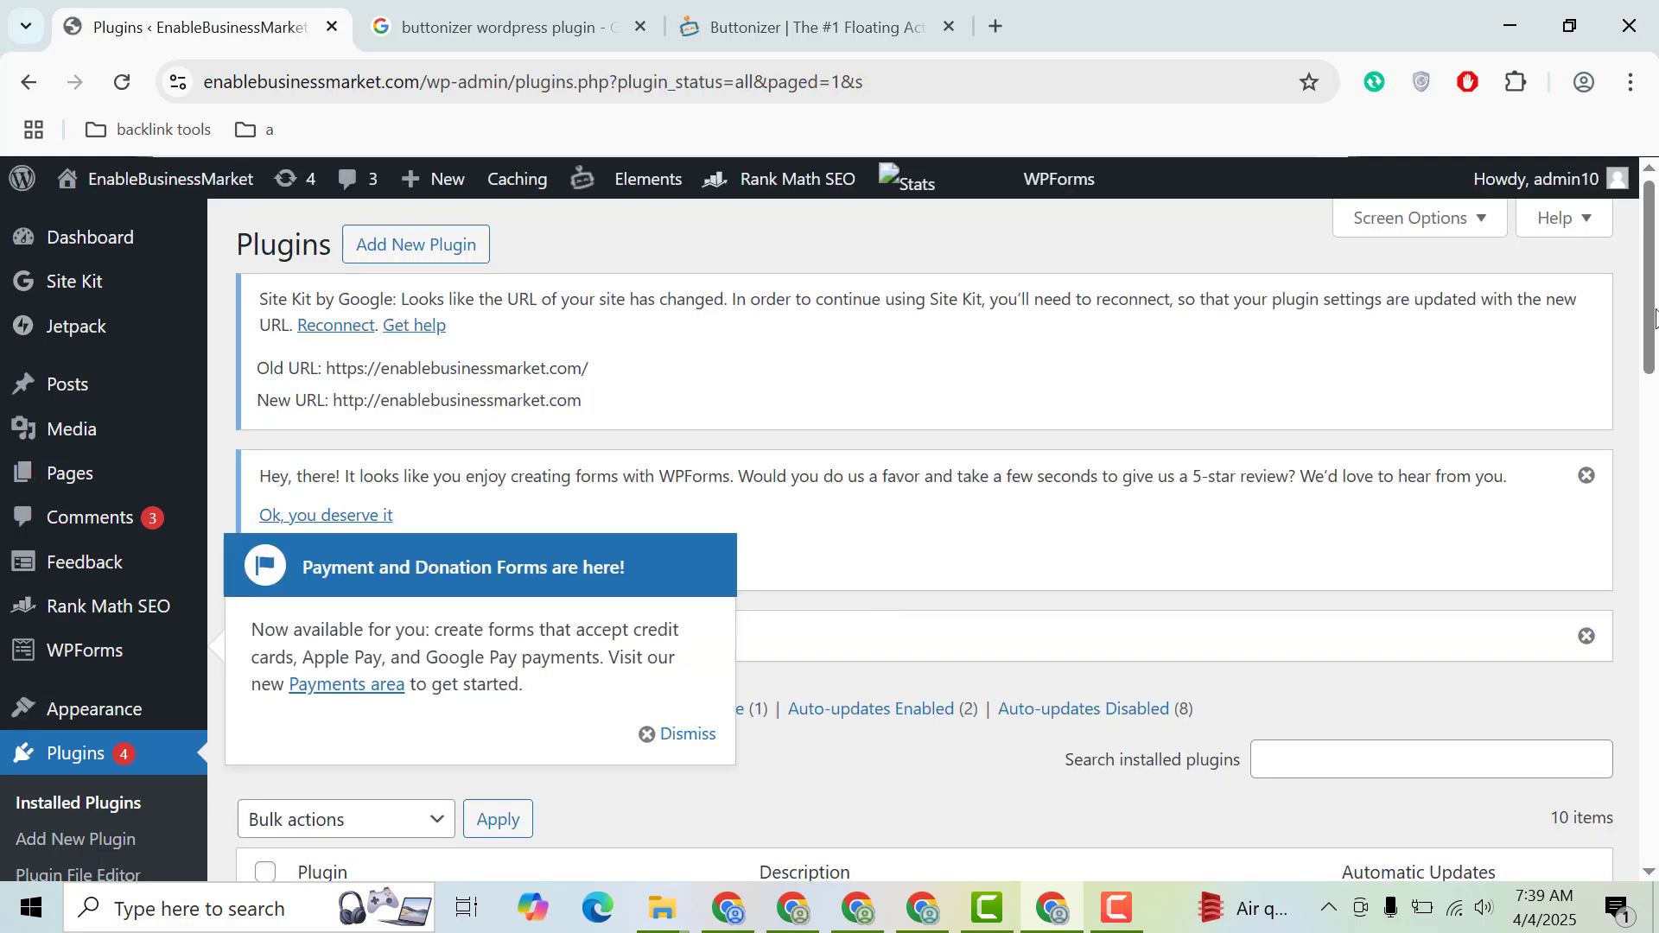
- Find Buttonizer in the installed plugins list and open its overview page in the WordPress admin
{"action": "left_click_drag", "start_coordinate": [1652, 304], "coordinate": [1652, 418]}
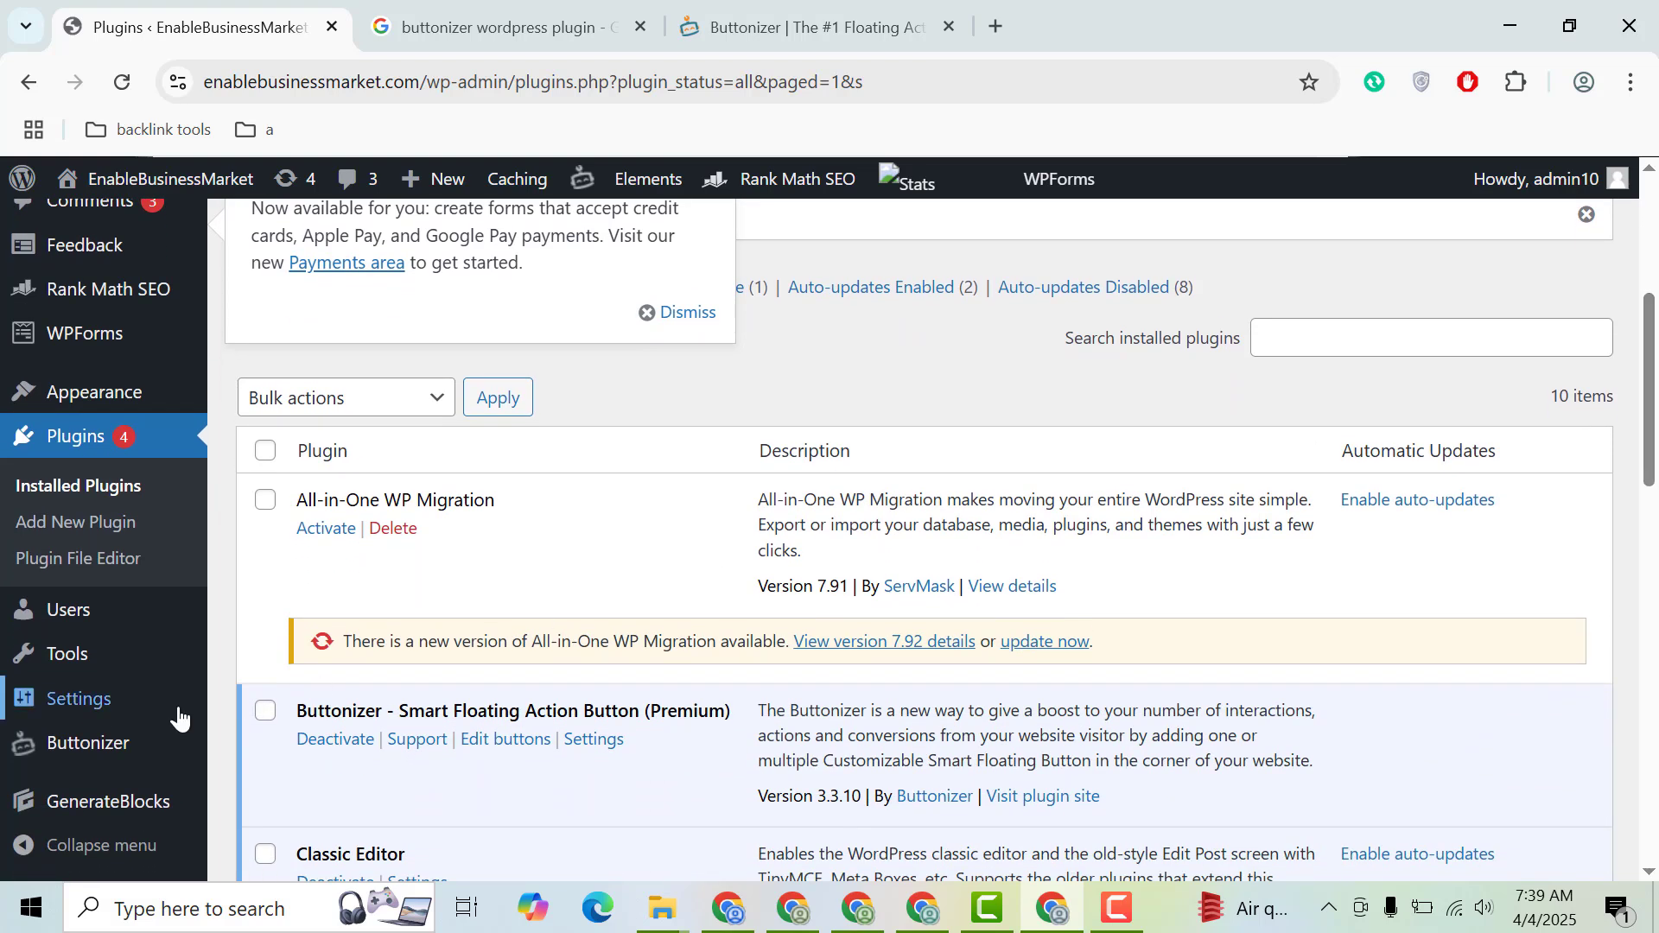
{"action": "mouse_move", "coordinate": [116, 748]}
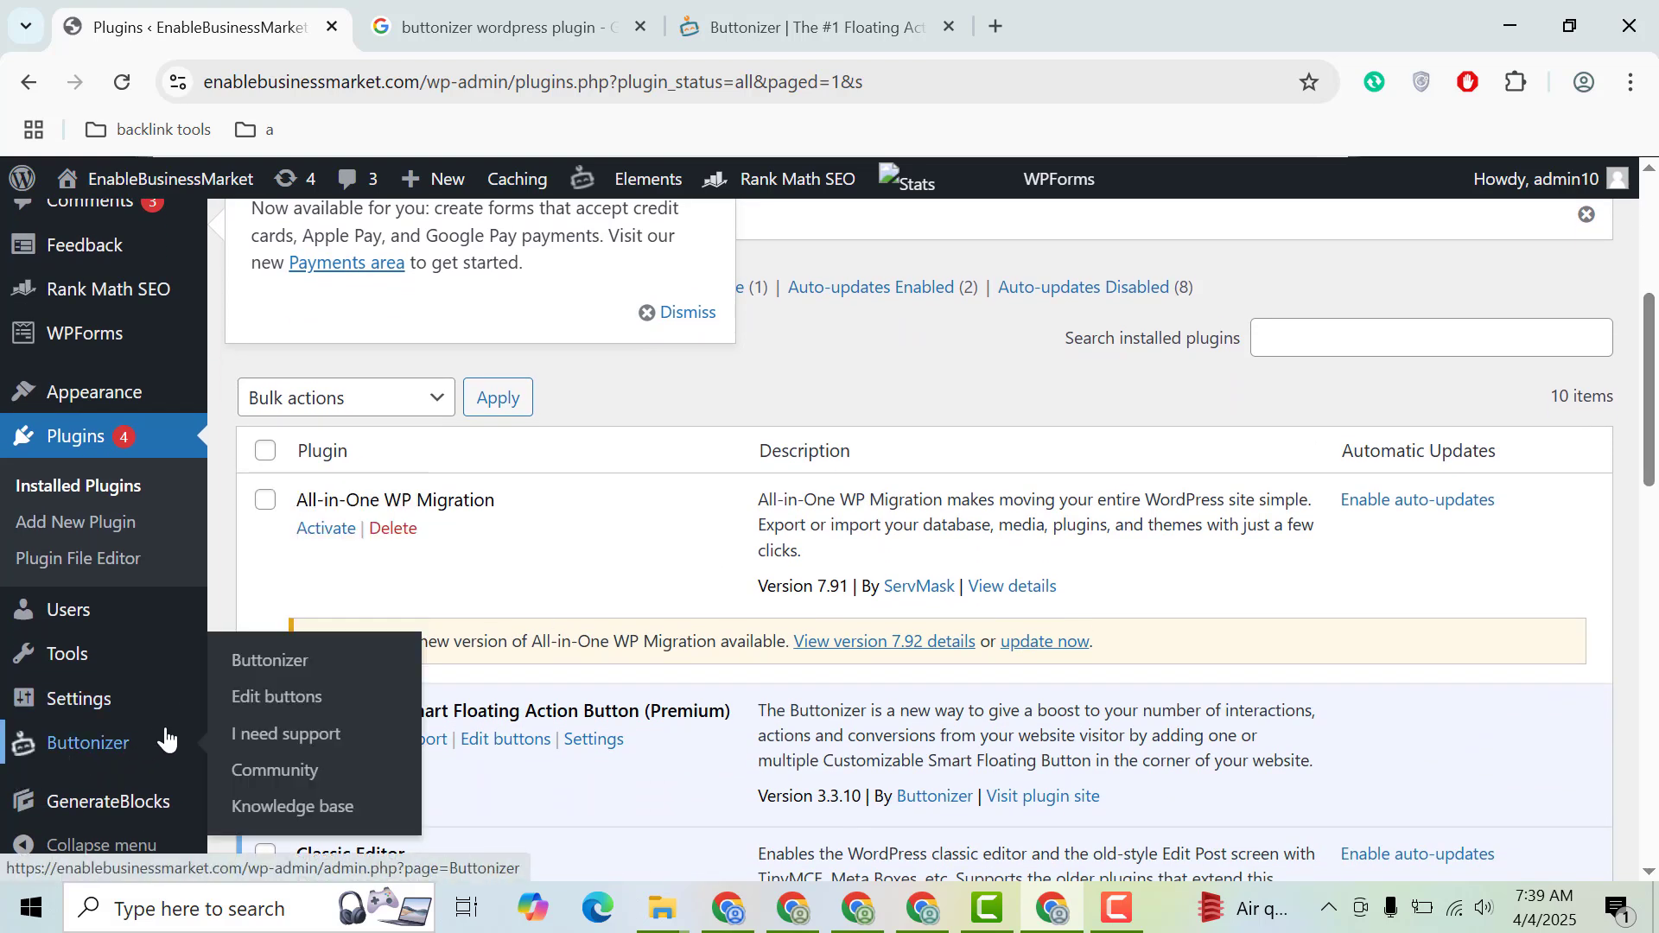
{"action": "left_click", "coordinate": [102, 745]}
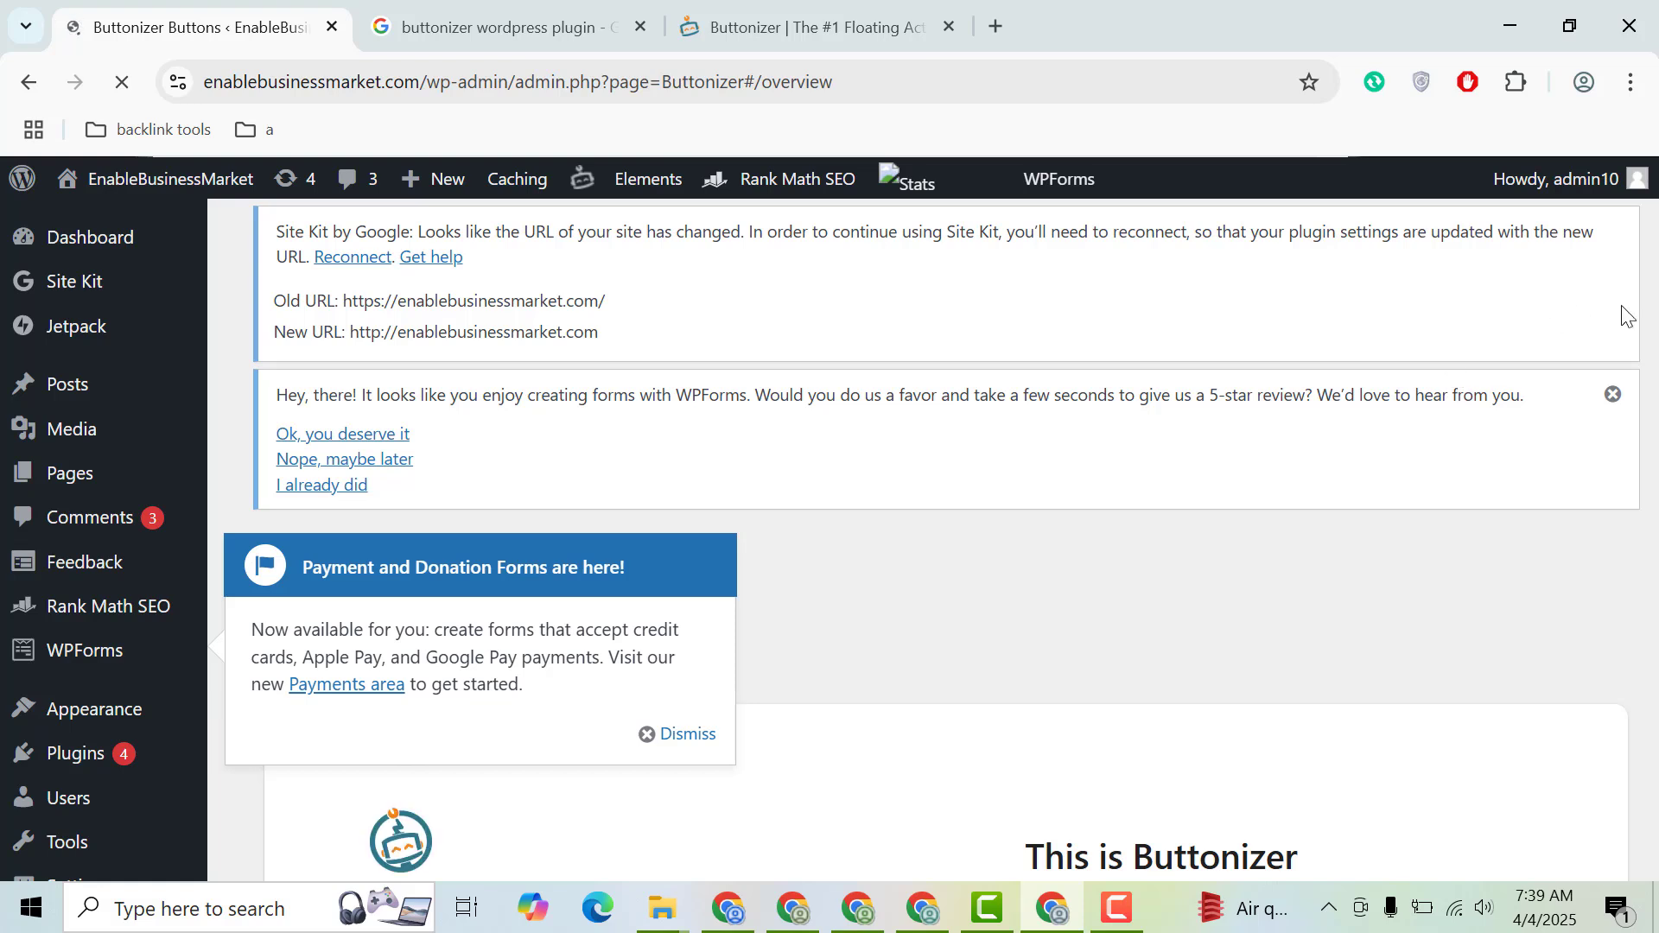
- Dismiss the payment forms notice and start the Buttonizer onboarding as someone without an existing account
{"action": "left_click", "coordinate": [683, 749]}
{"action": "scroll", "coordinate": [1498, 540], "scroll_direction": "down", "scroll_amount": 9}
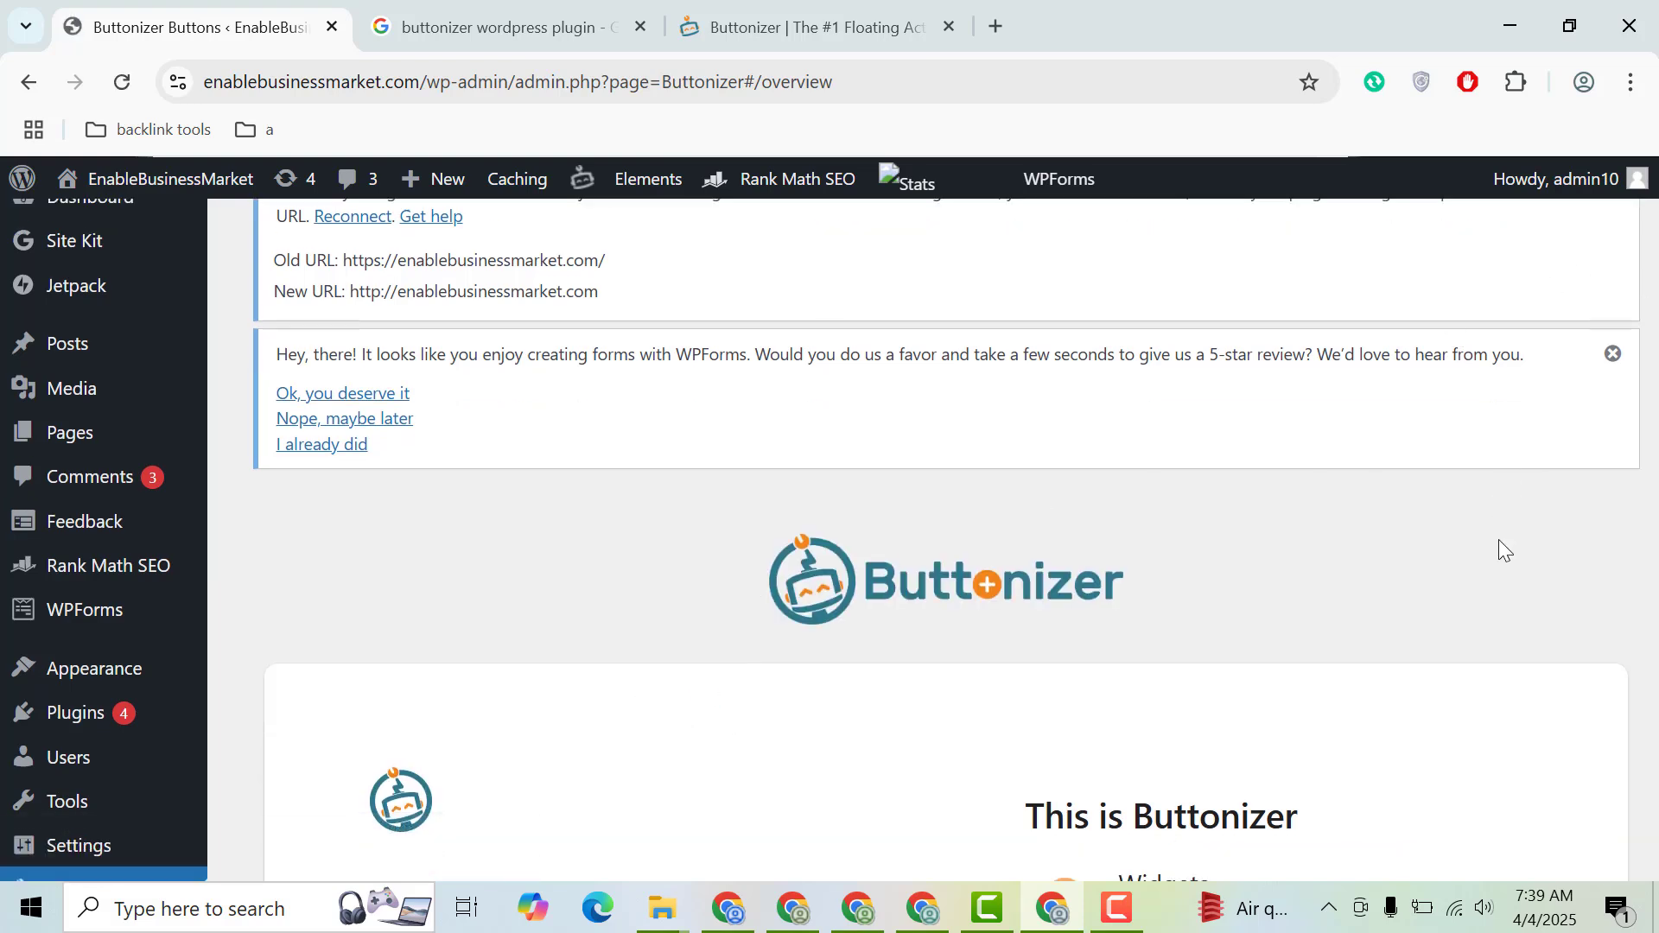
{"action": "scroll", "coordinate": [1501, 549], "scroll_direction": "up", "scroll_amount": 2}
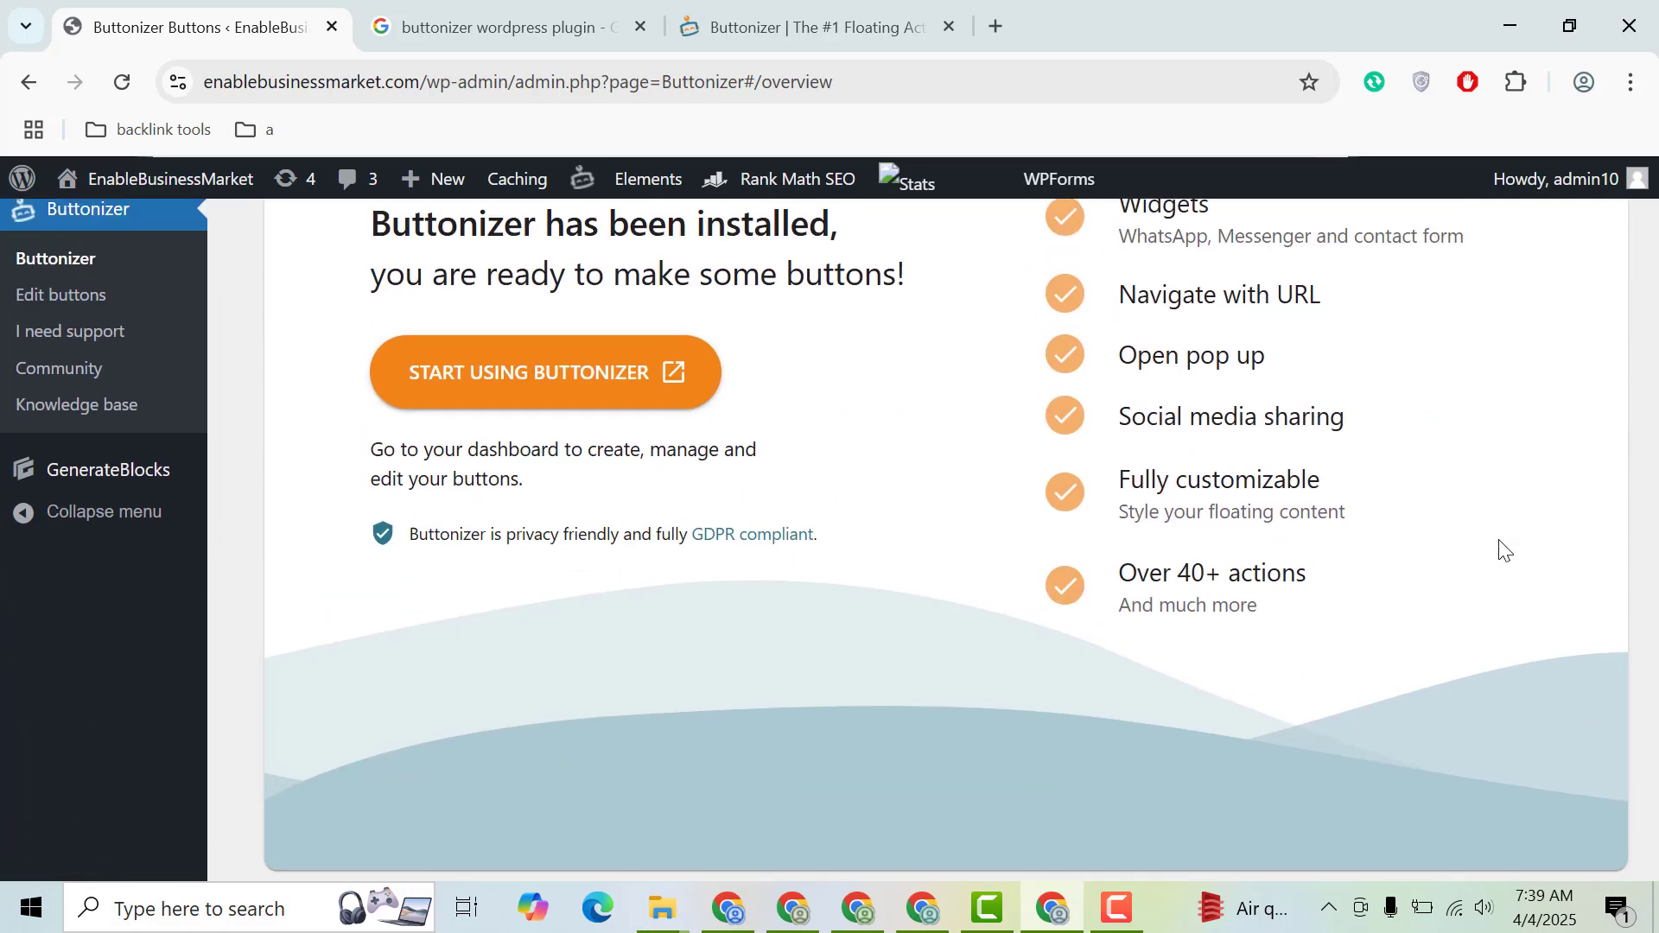
{"action": "left_click", "coordinate": [568, 534]}
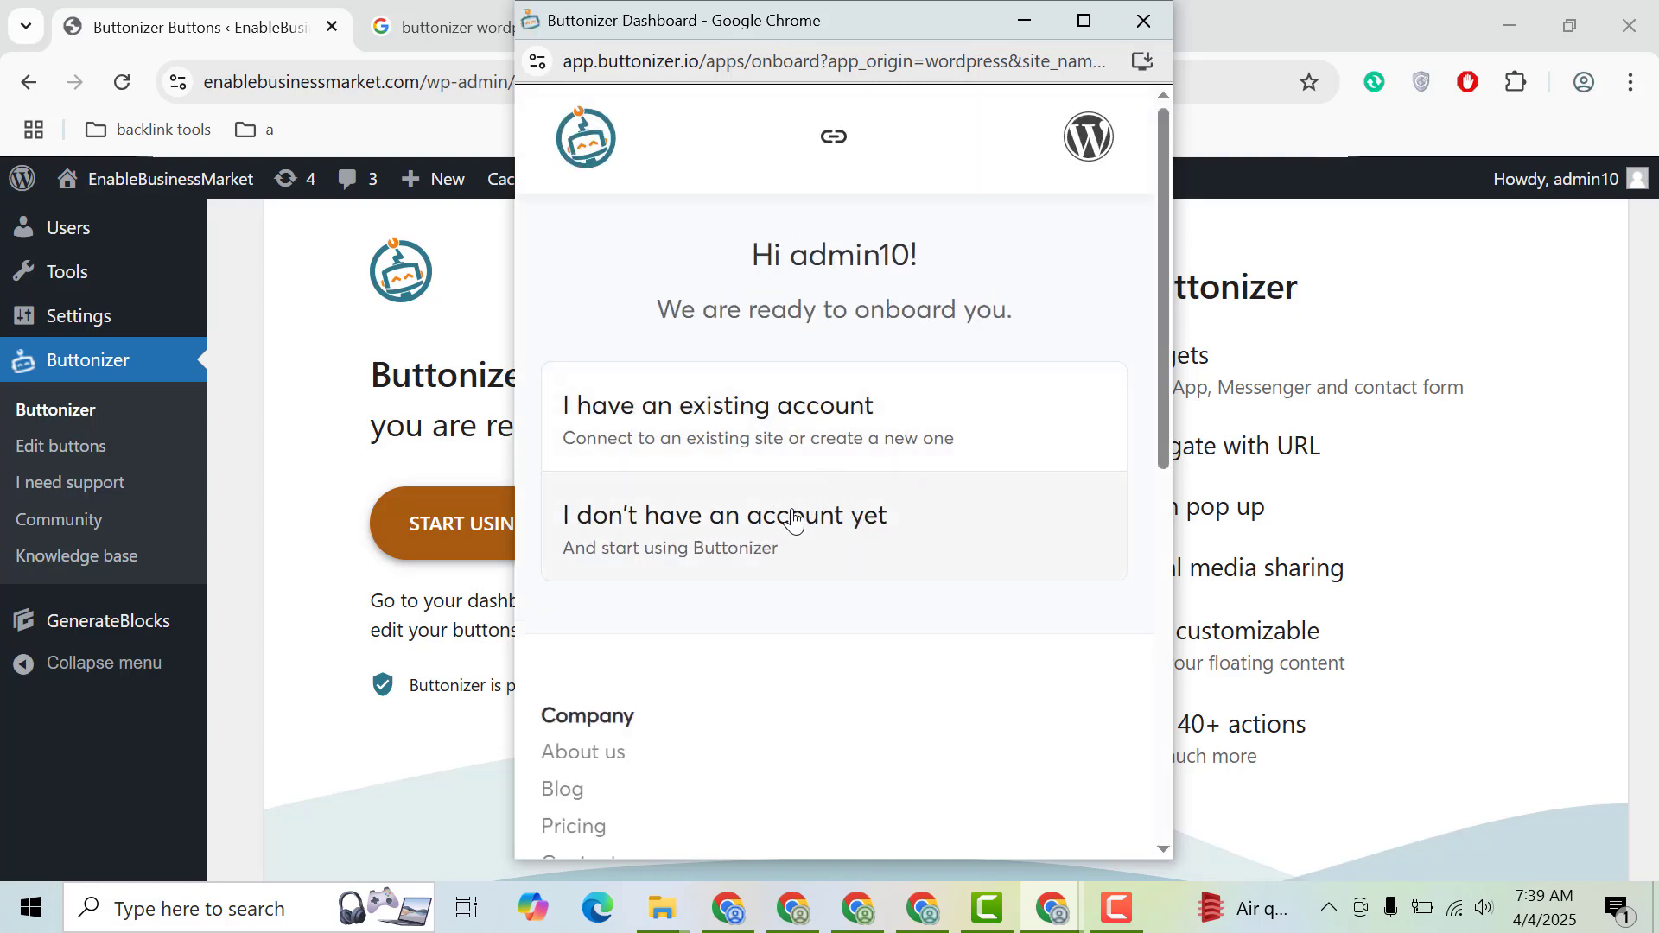
{"action": "left_click", "coordinate": [764, 520]}
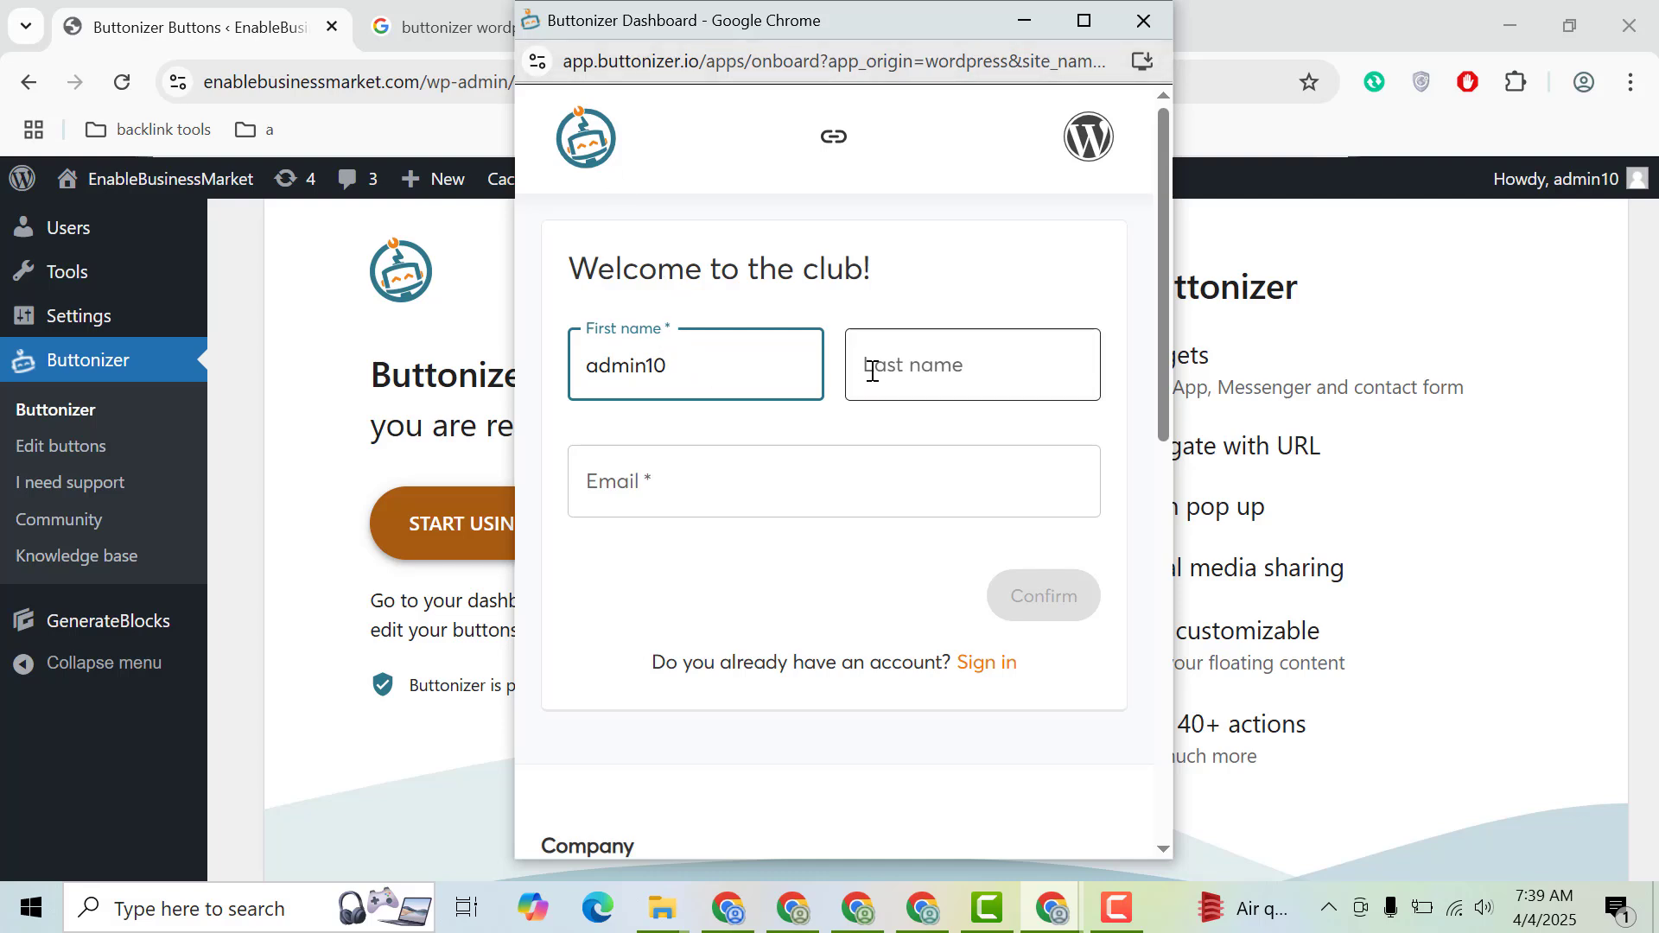
- Fill in the sign-up form with "enable" as the first name and "website design" as the last name
{"action": "key", "text": "ctrl+a"}
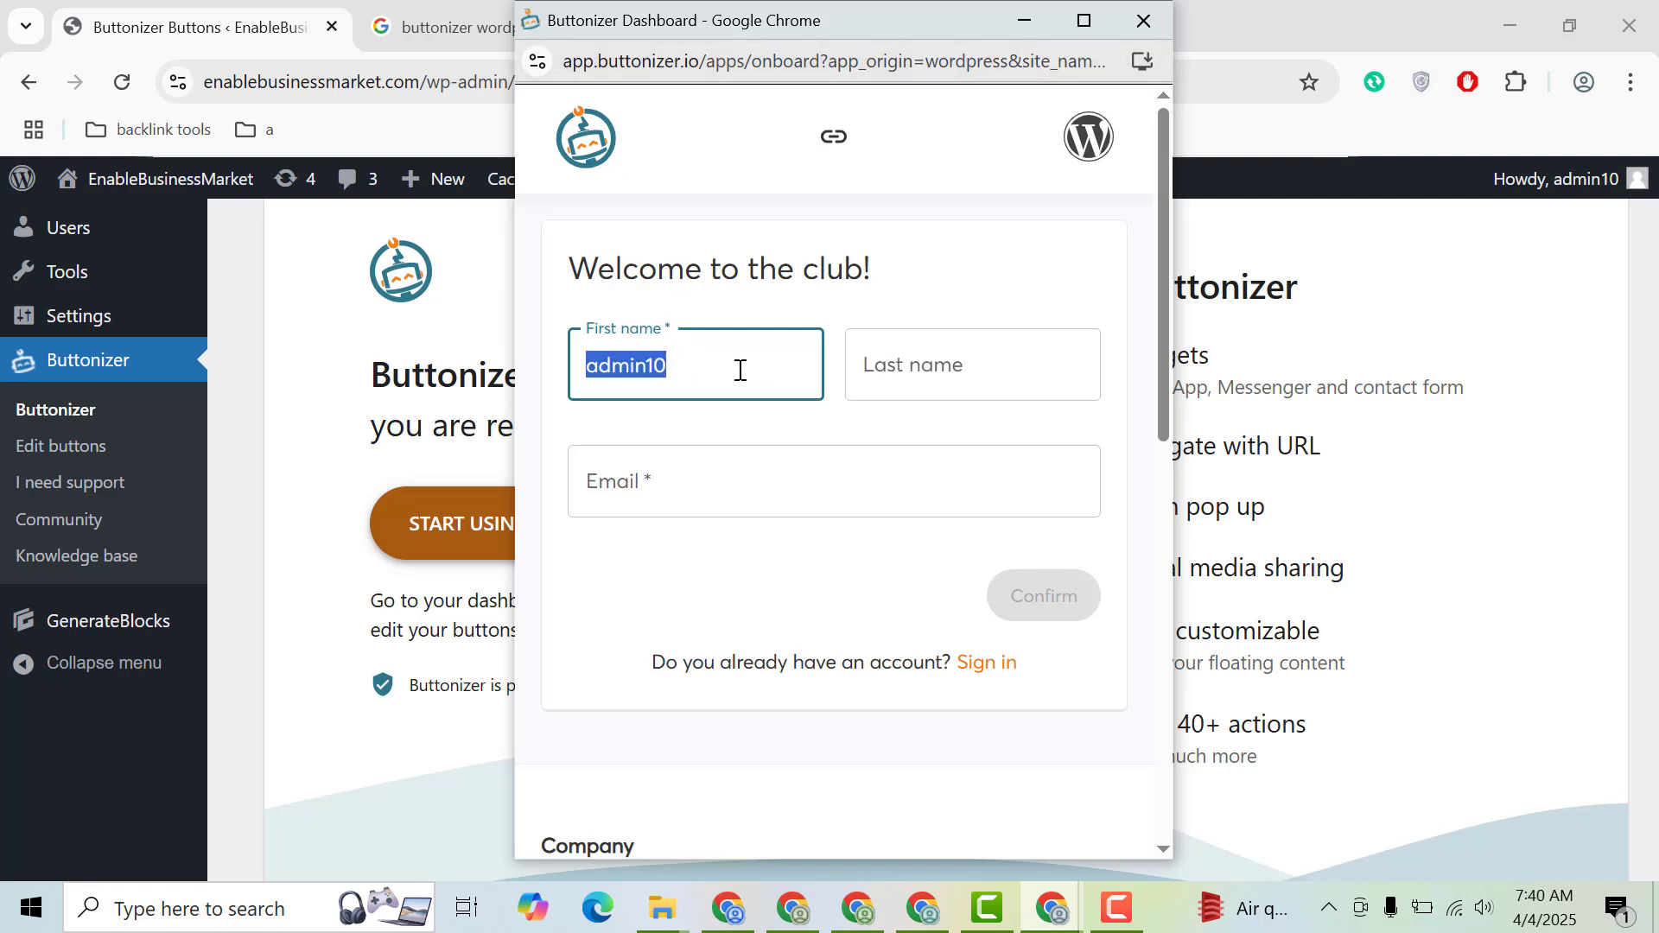
{"action": "type", "text": "enable"}
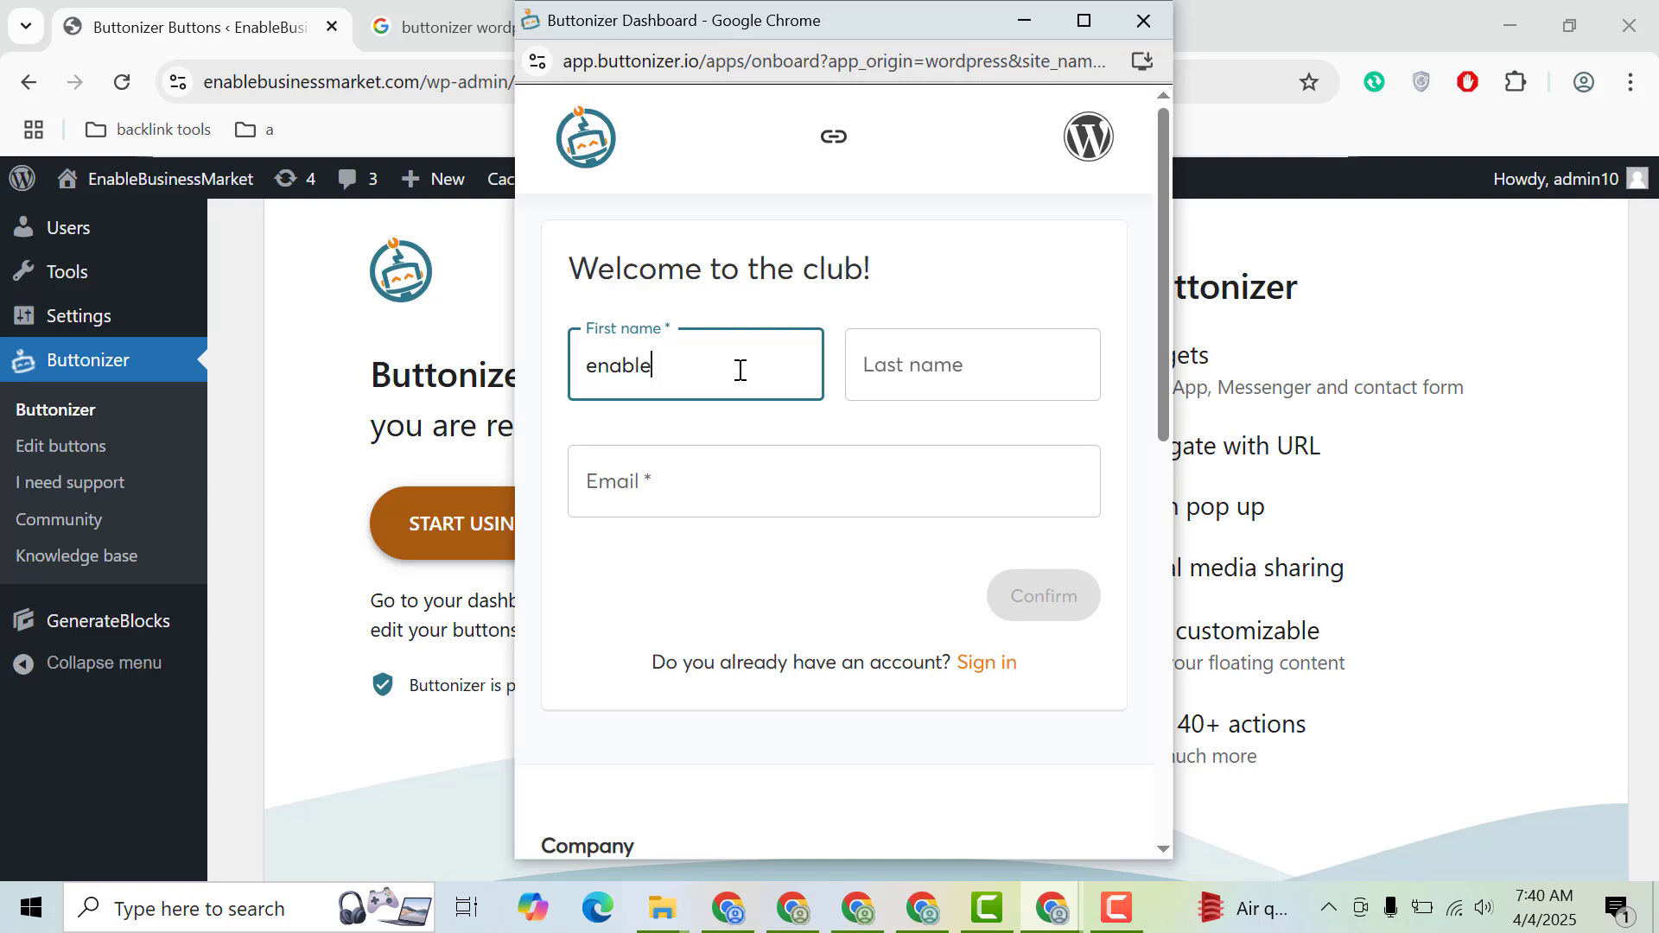
{"action": "key", "text": "Tab"}
{"action": "type", "text": "w"}
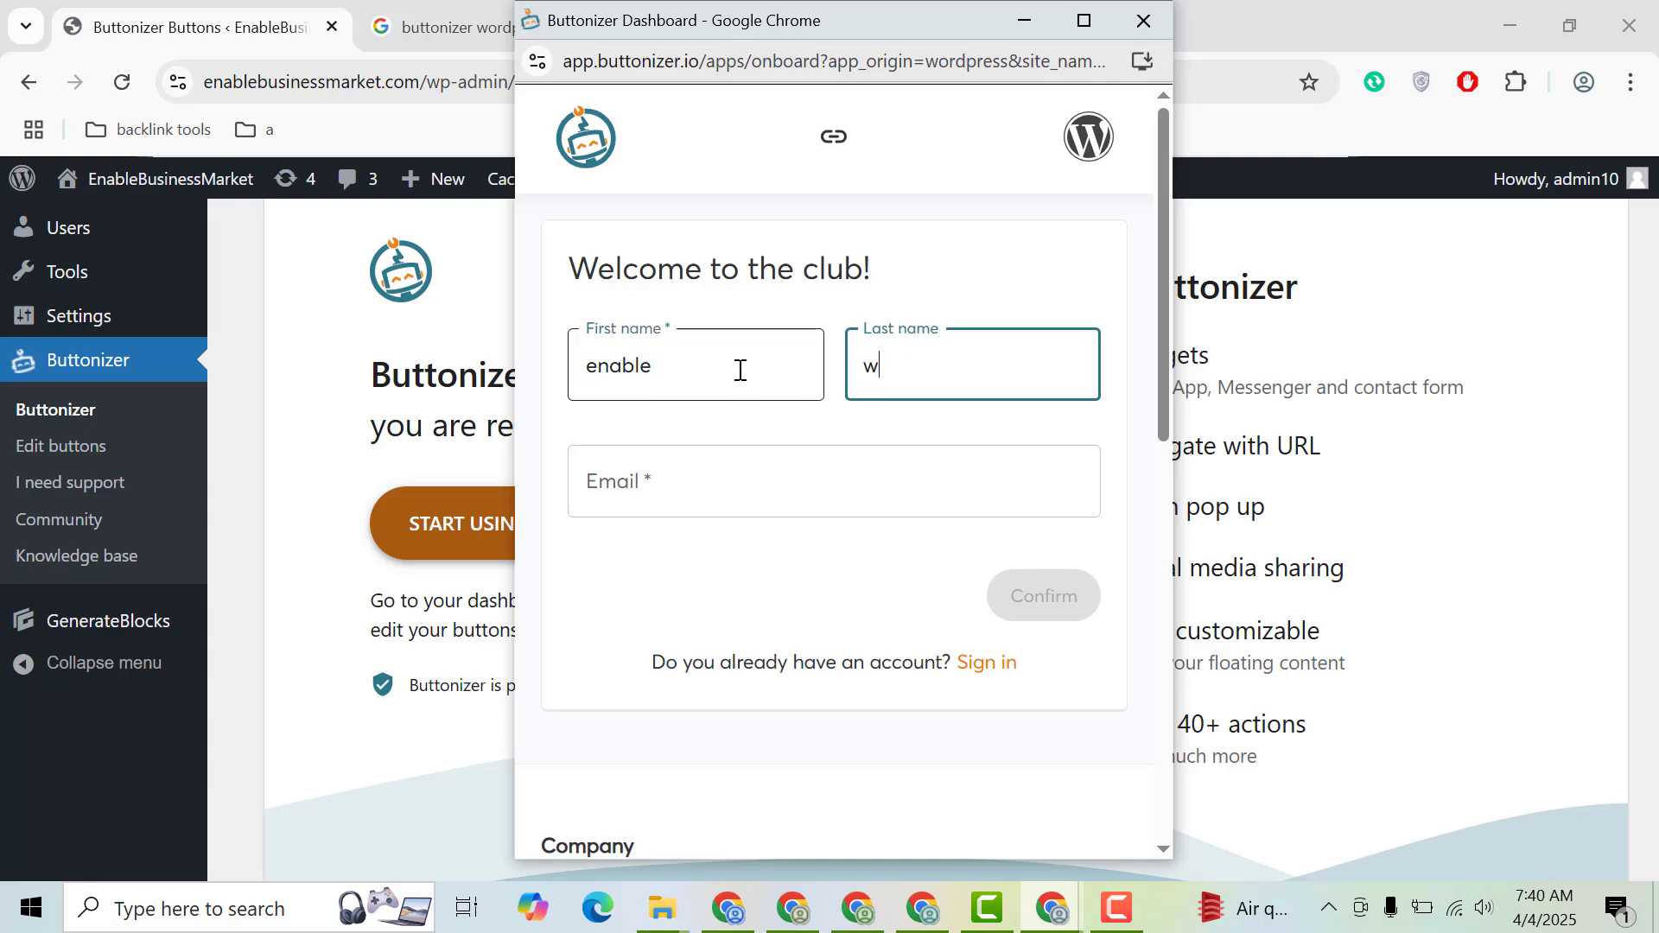
{"action": "type", "text": "ebsite design"}
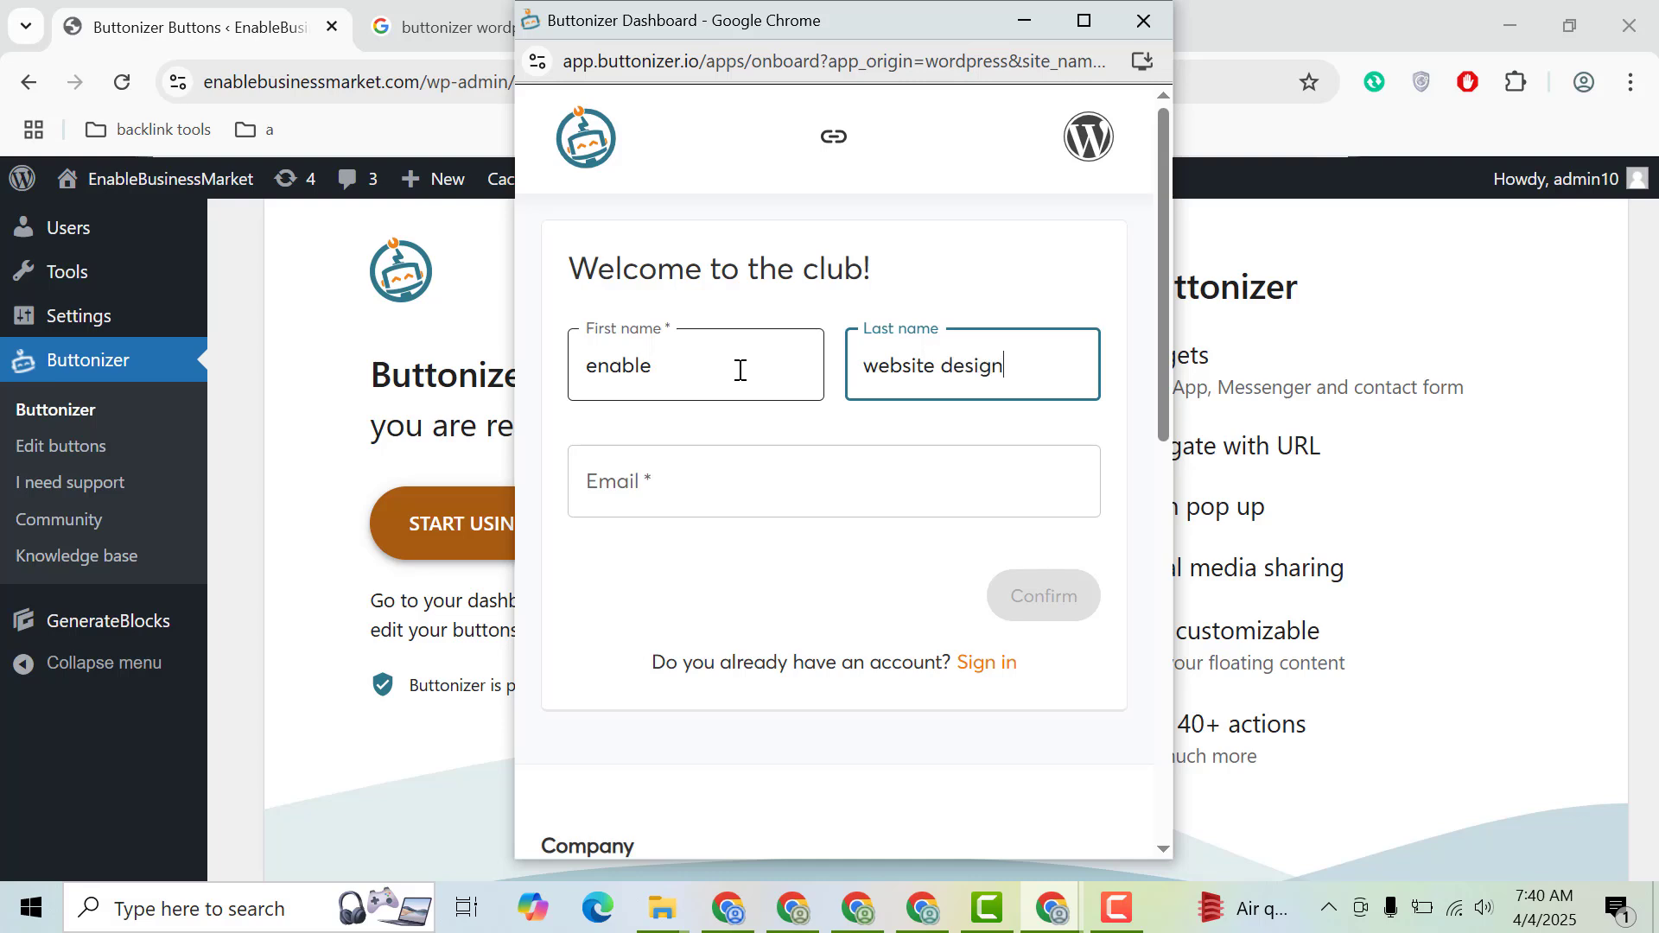
- Copy the signed-in Google account's email address from a new tab and return to the Buttonizer sign-up form
{"action": "left_click", "coordinate": [687, 480]}
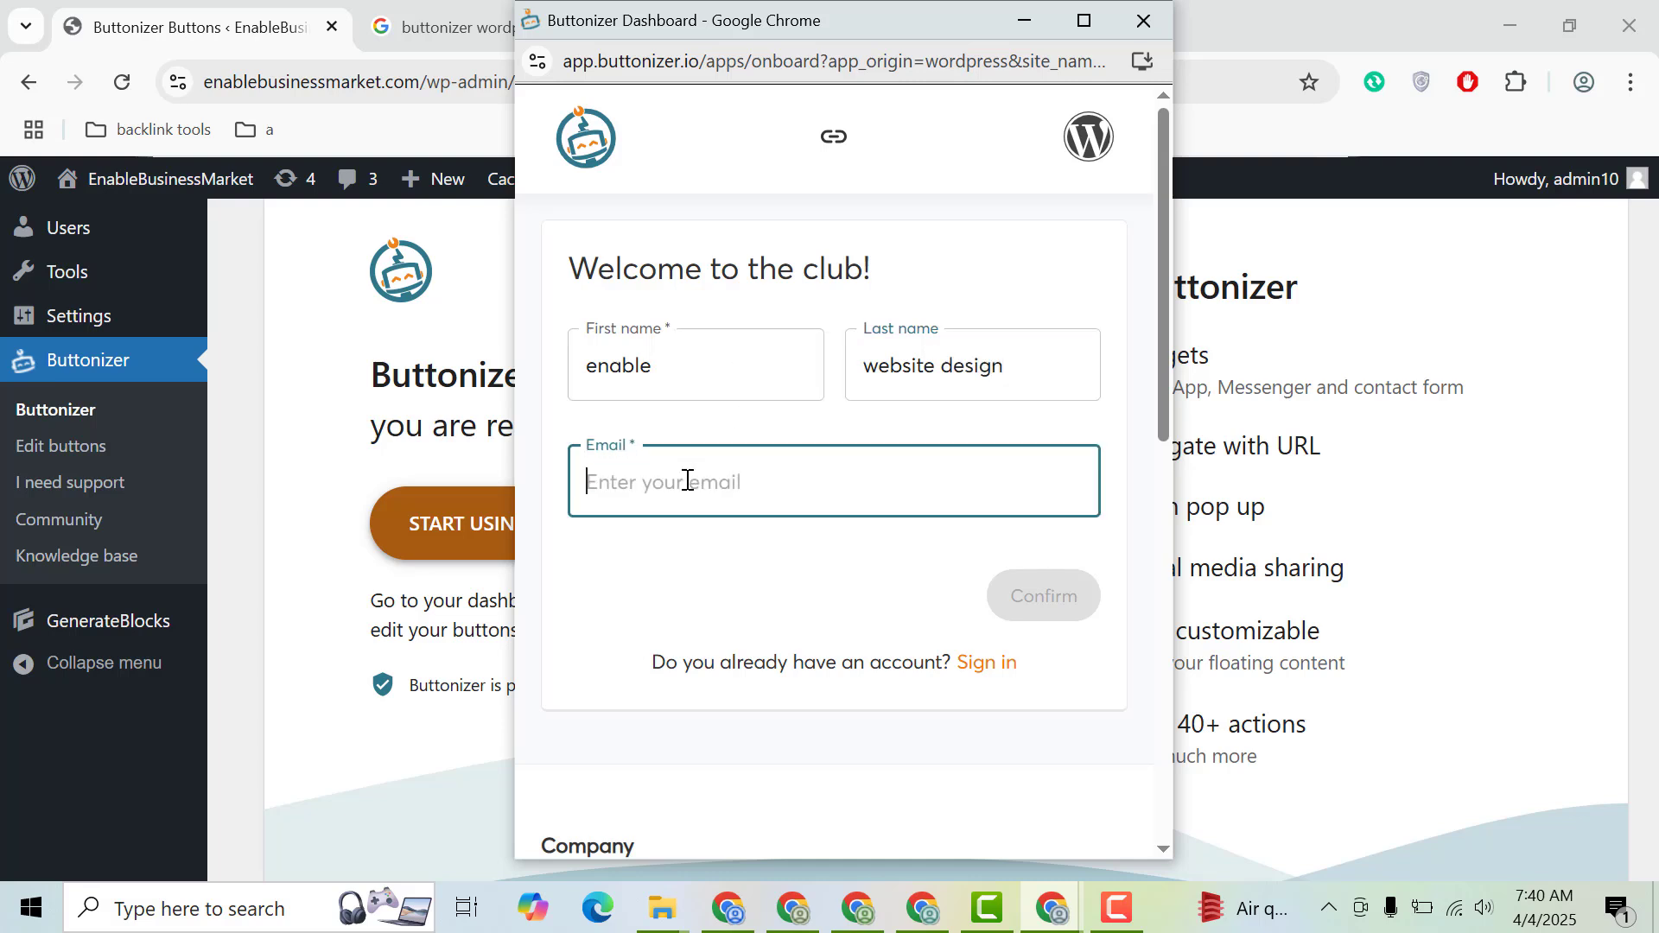
{"action": "left_click", "coordinate": [1229, 9]}
{"action": "key", "text": "ctrl+t"}
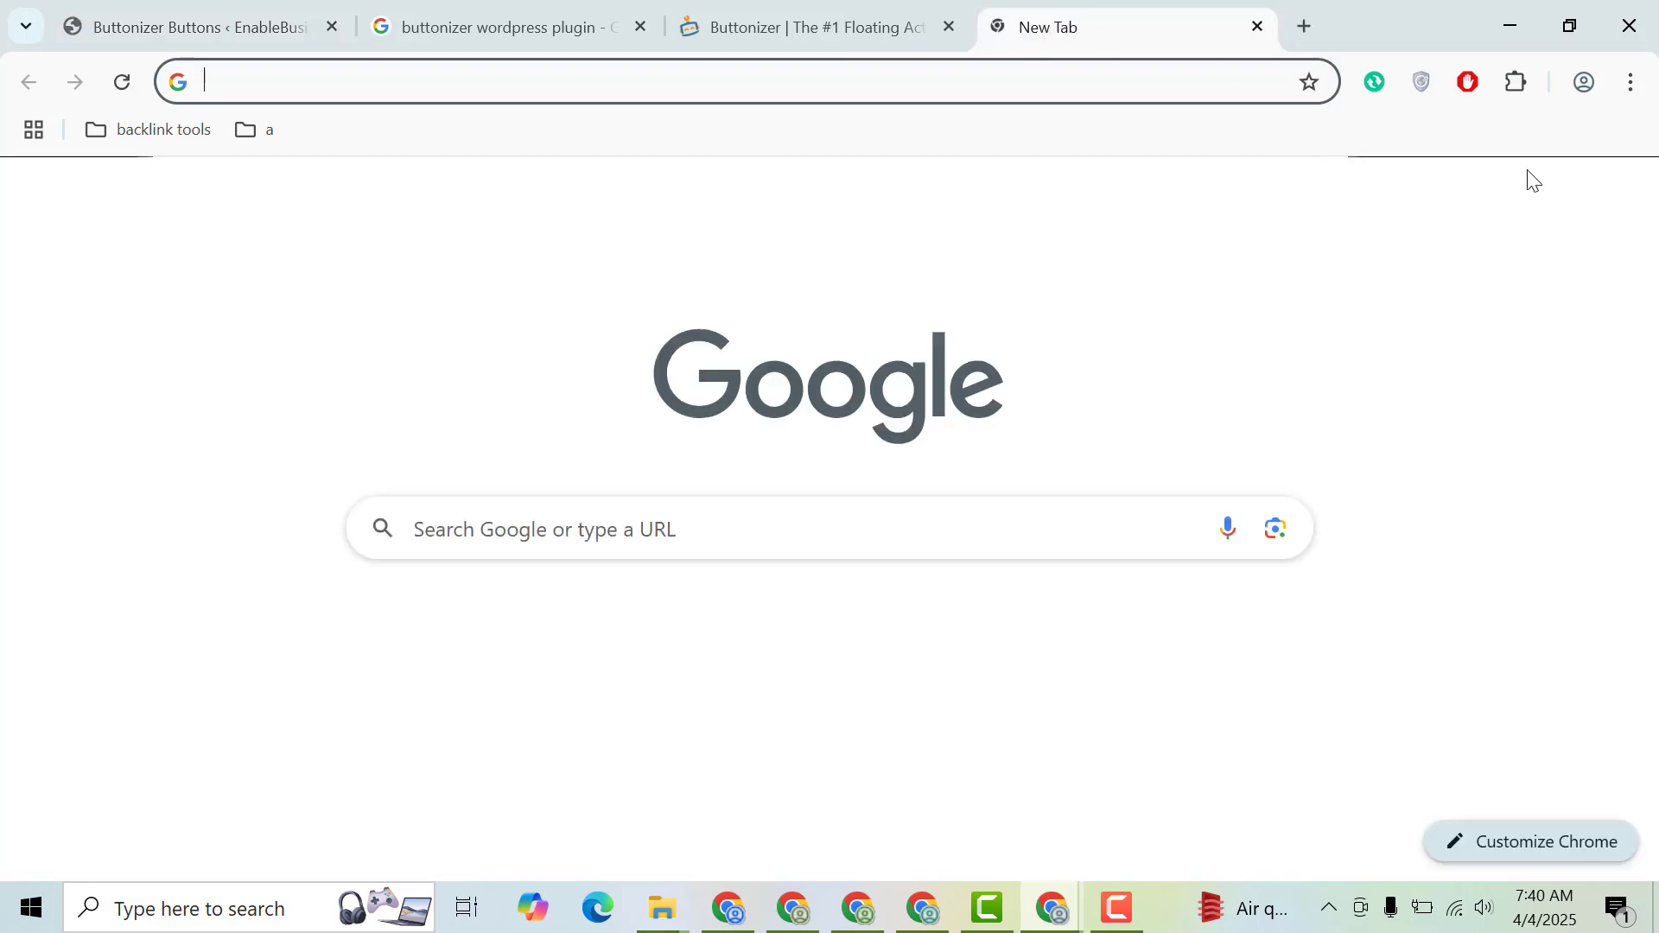
{"action": "left_click", "coordinate": [1615, 199]}
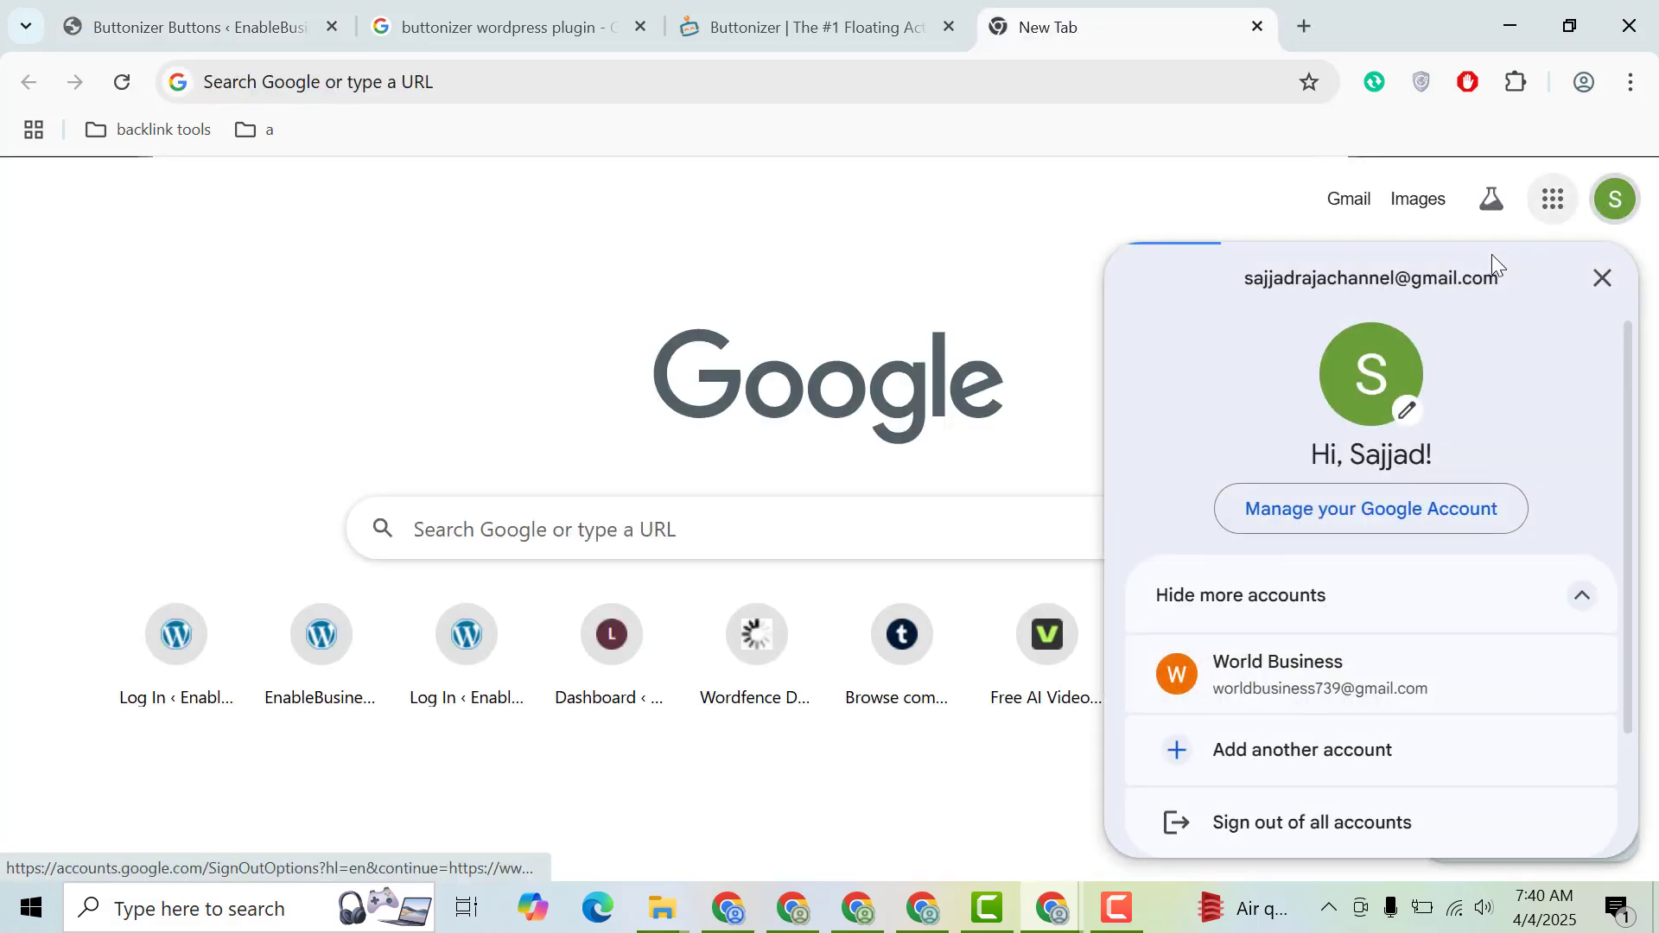
{"action": "triple_click", "coordinate": [1406, 288]}
{"action": "right_click", "coordinate": [1406, 288]}
{"action": "left_click", "coordinate": [959, 318]}
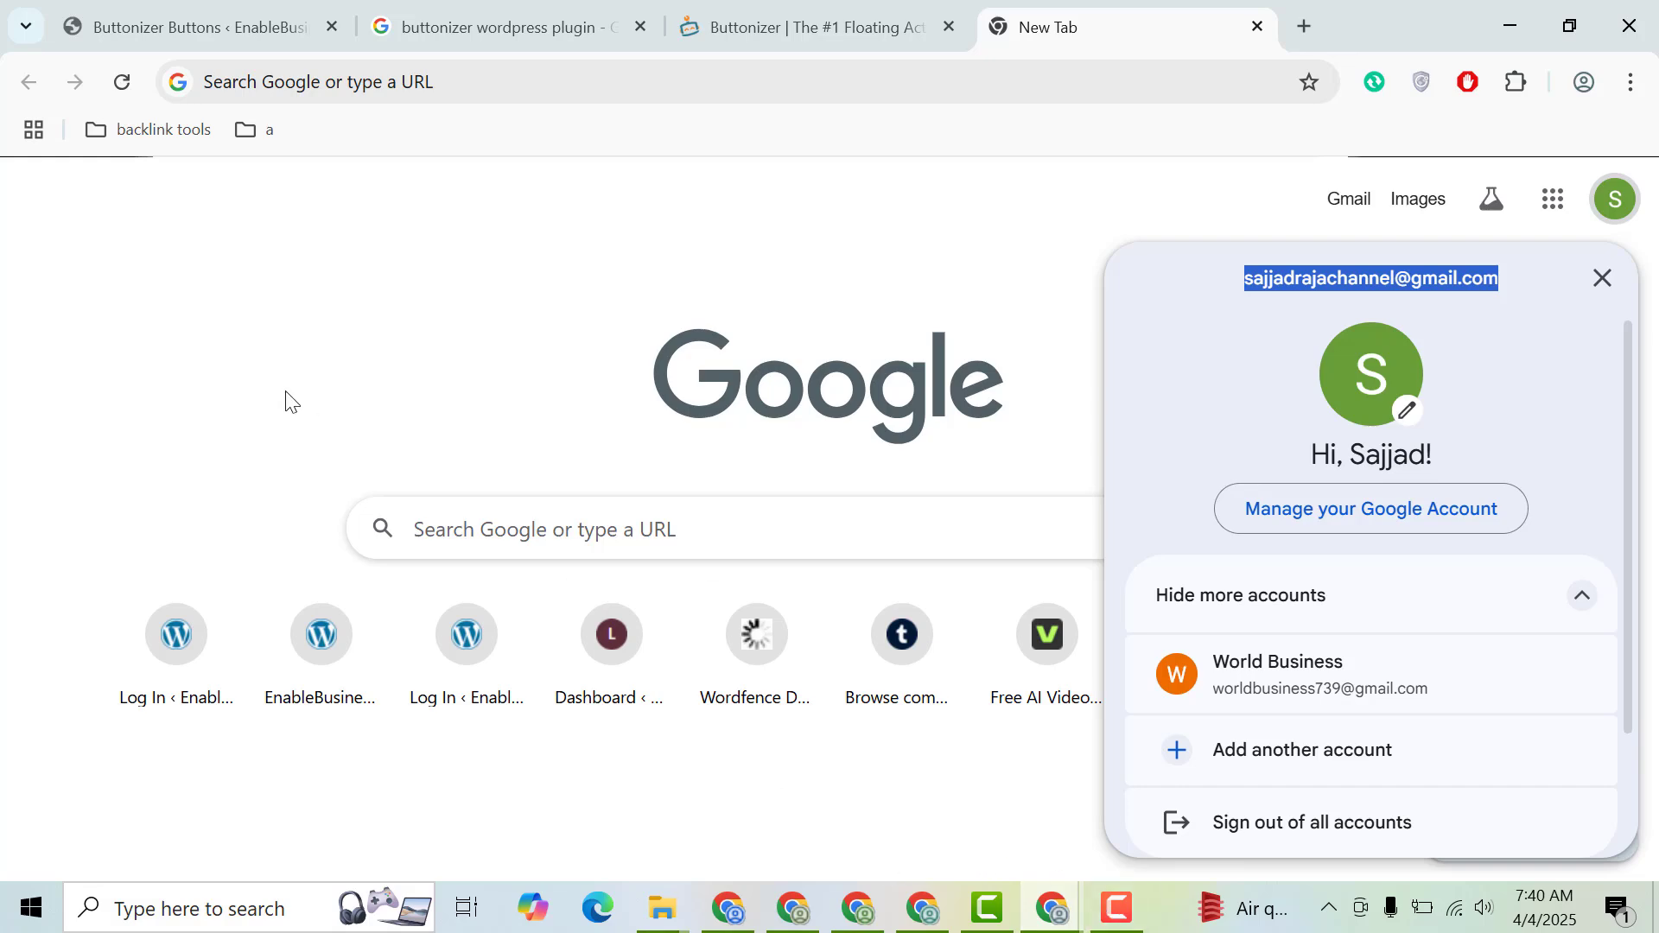
{"action": "left_click", "coordinate": [231, 17]}
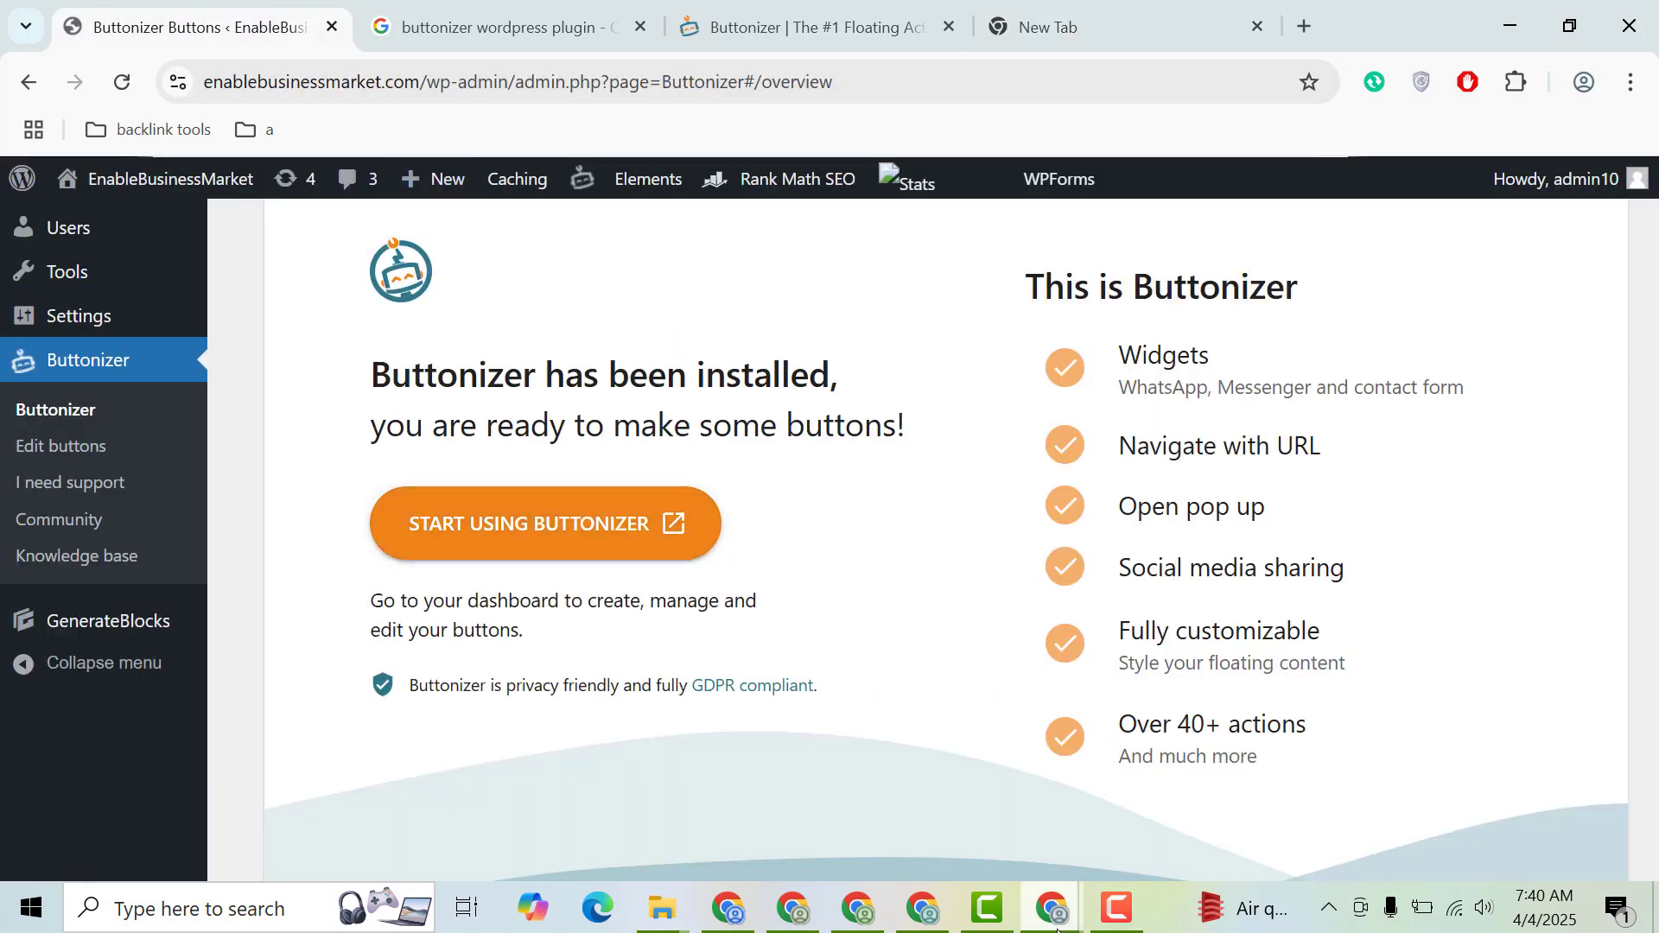
{"action": "mouse_move", "coordinate": [1056, 926]}
{"action": "left_click", "coordinate": [1183, 817]}
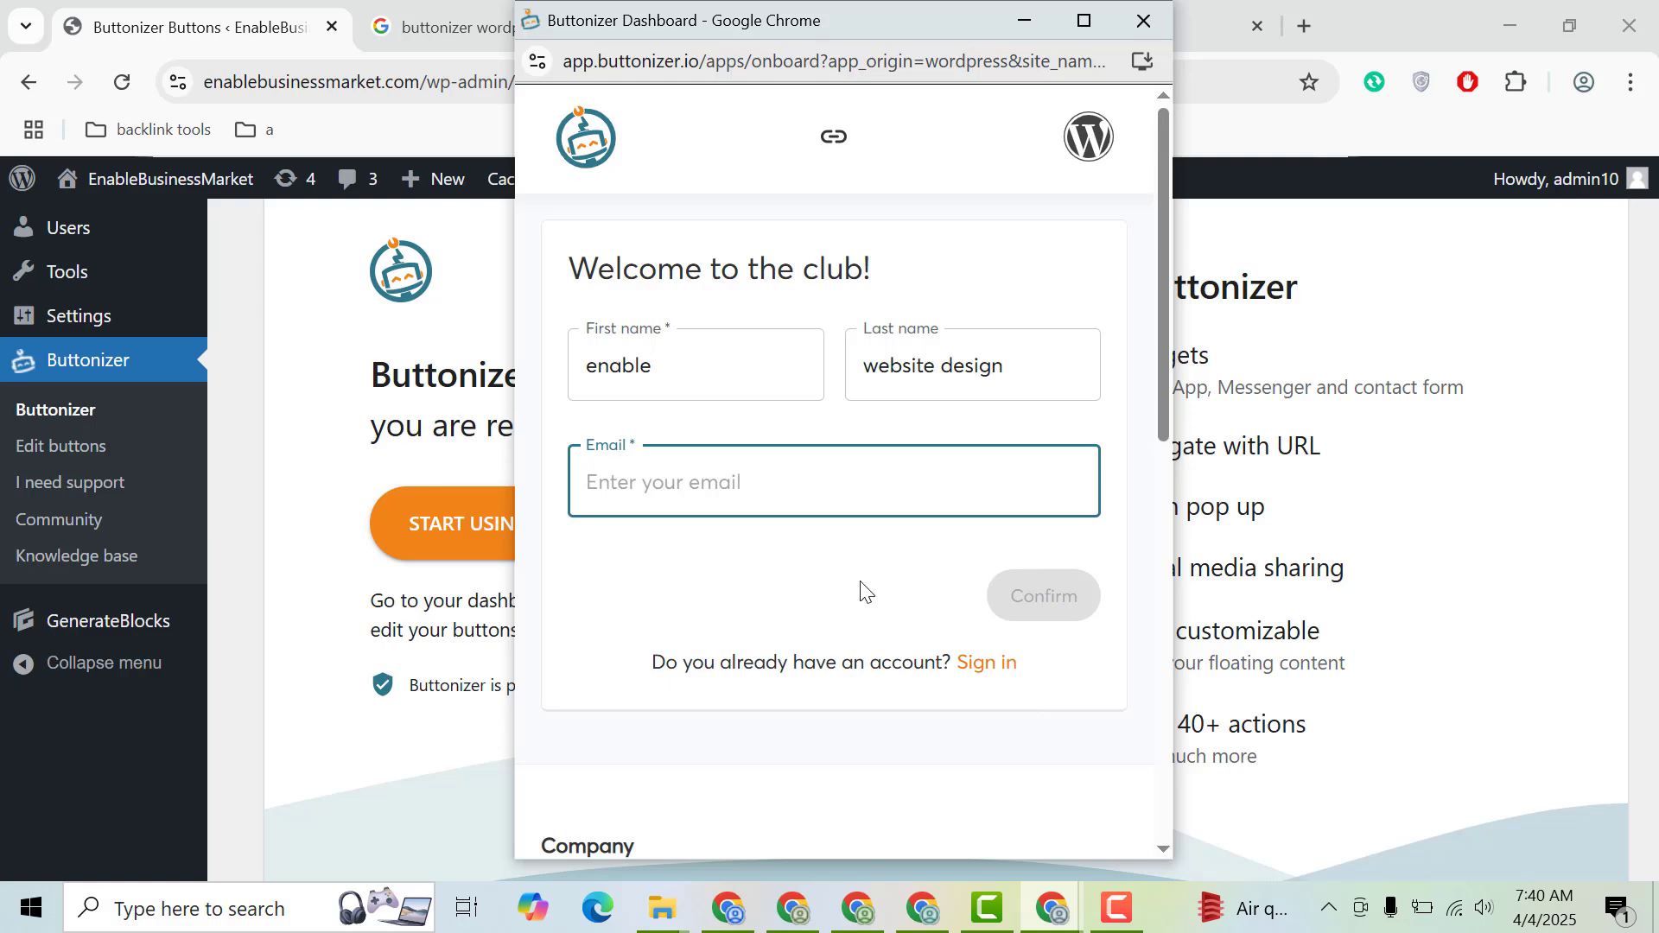
- Paste the account email address into the sign-up form and confirm the registration
{"action": "key", "text": "ctrl+v"}
{"action": "left_click", "coordinate": [1055, 603]}
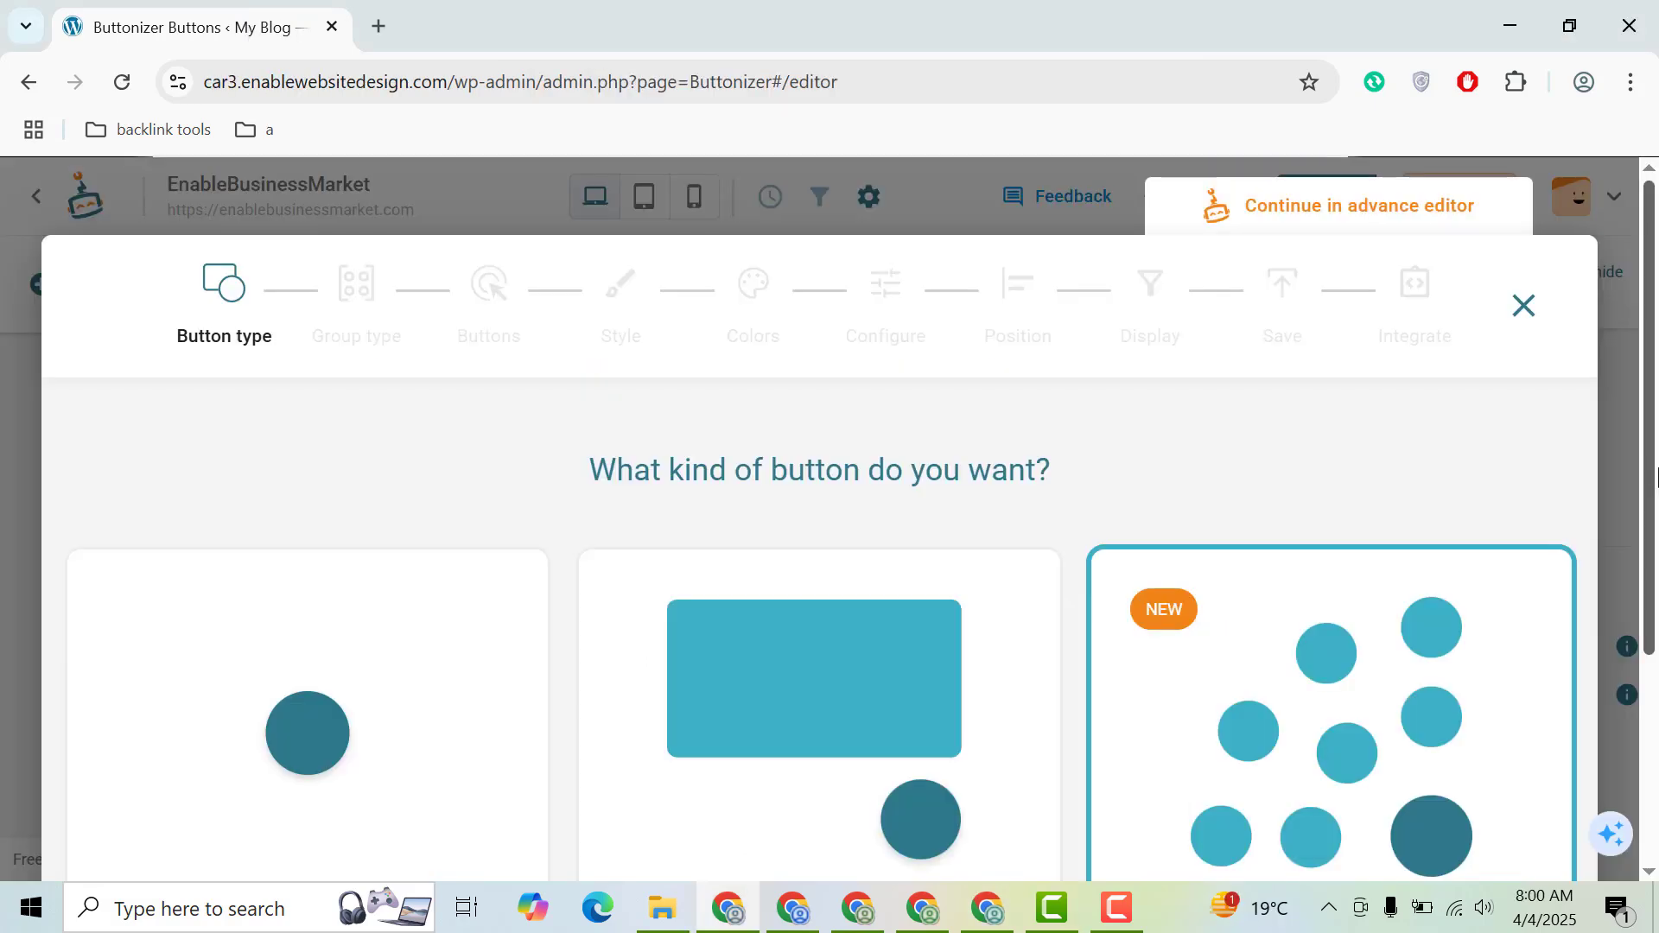
- Choose the single-button type (One button) for the new floating button
{"action": "scroll", "coordinate": [1650, 672], "scroll_direction": "down", "scroll_amount": 3}
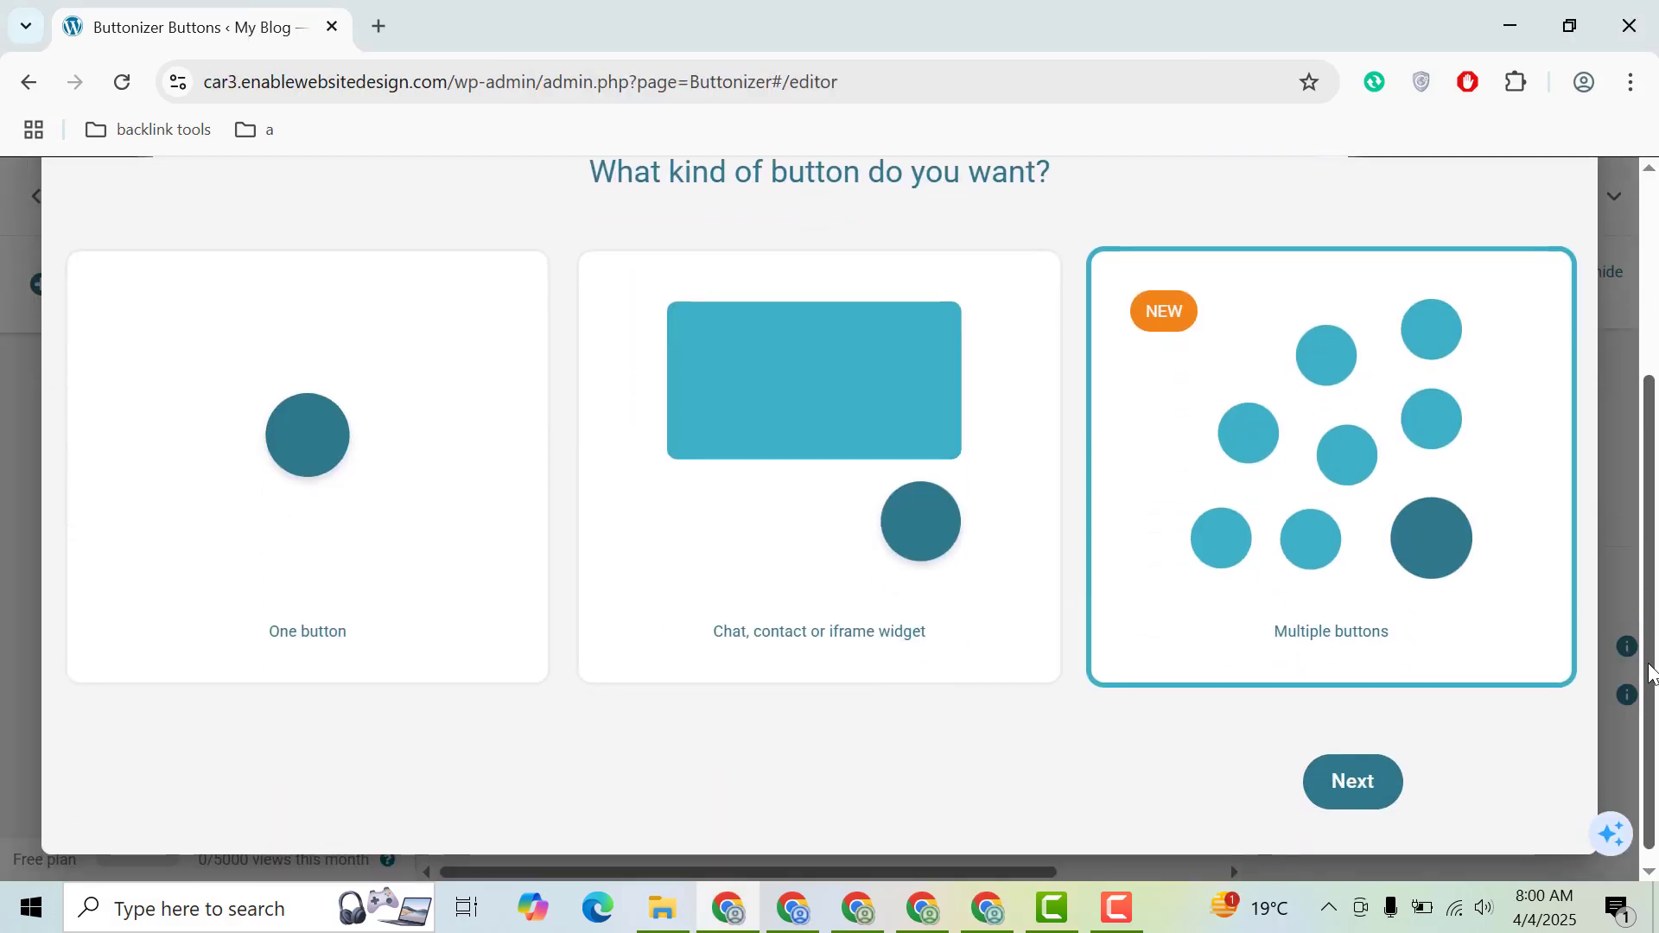
{"action": "mouse_move", "coordinate": [1652, 674]}
{"action": "left_mouse_down"}
{"action": "mouse_move", "coordinate": [1655, 512]}
{"action": "mouse_move", "coordinate": [1657, 663]}
{"action": "left_mouse_up"}
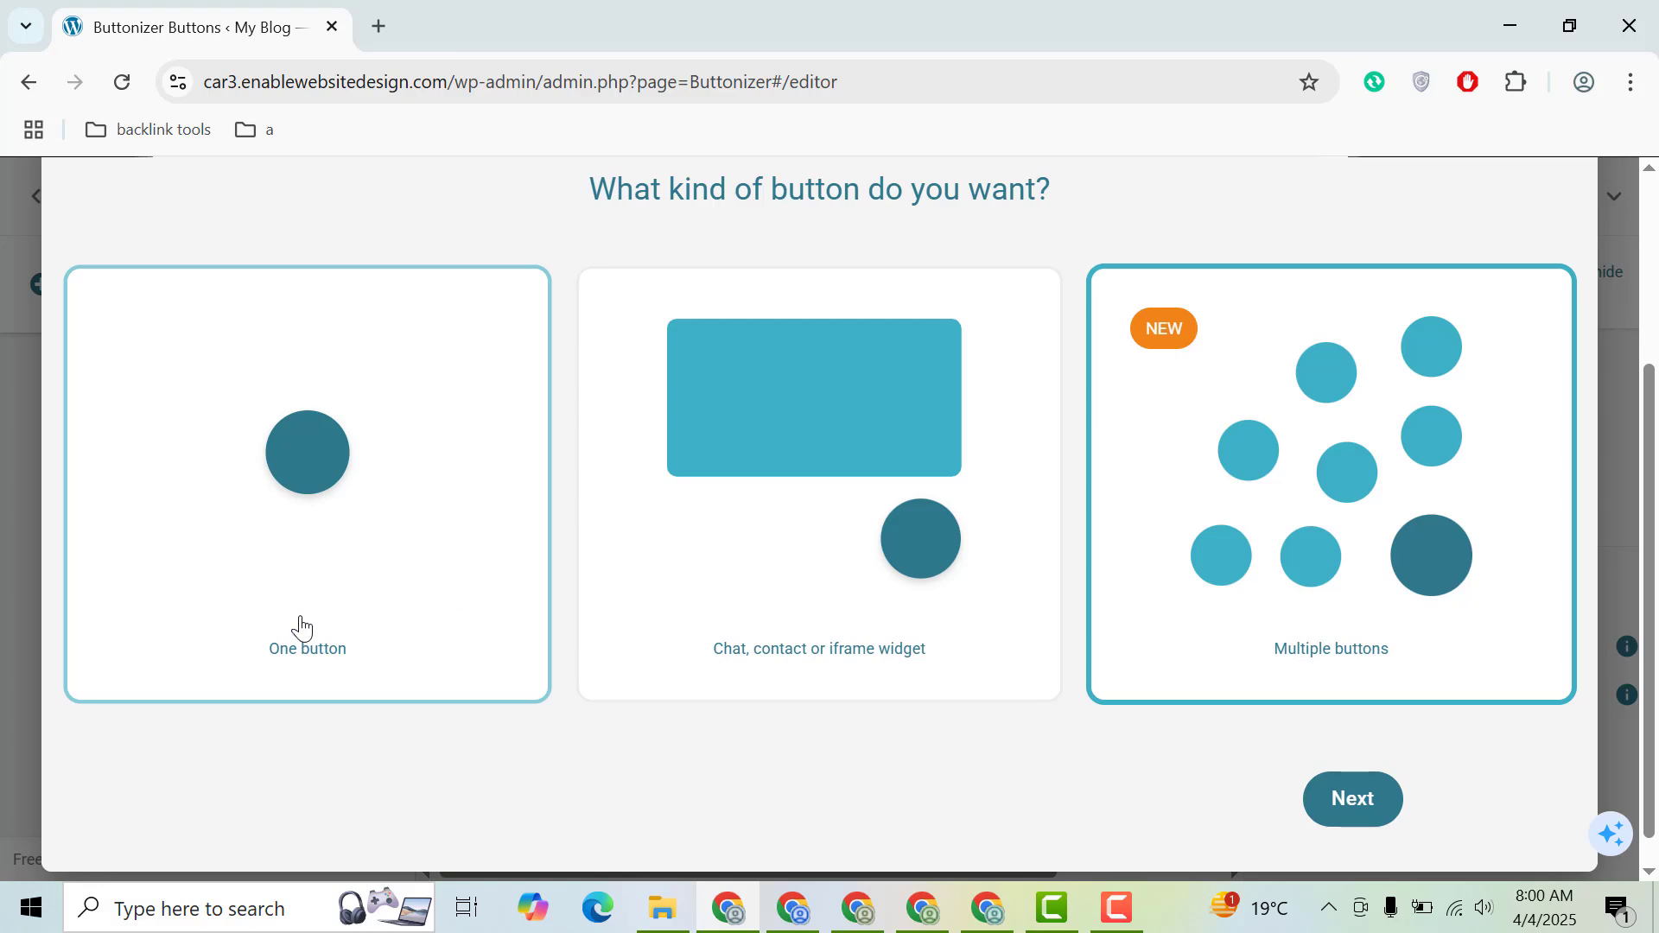
{"action": "left_click", "coordinate": [312, 564]}
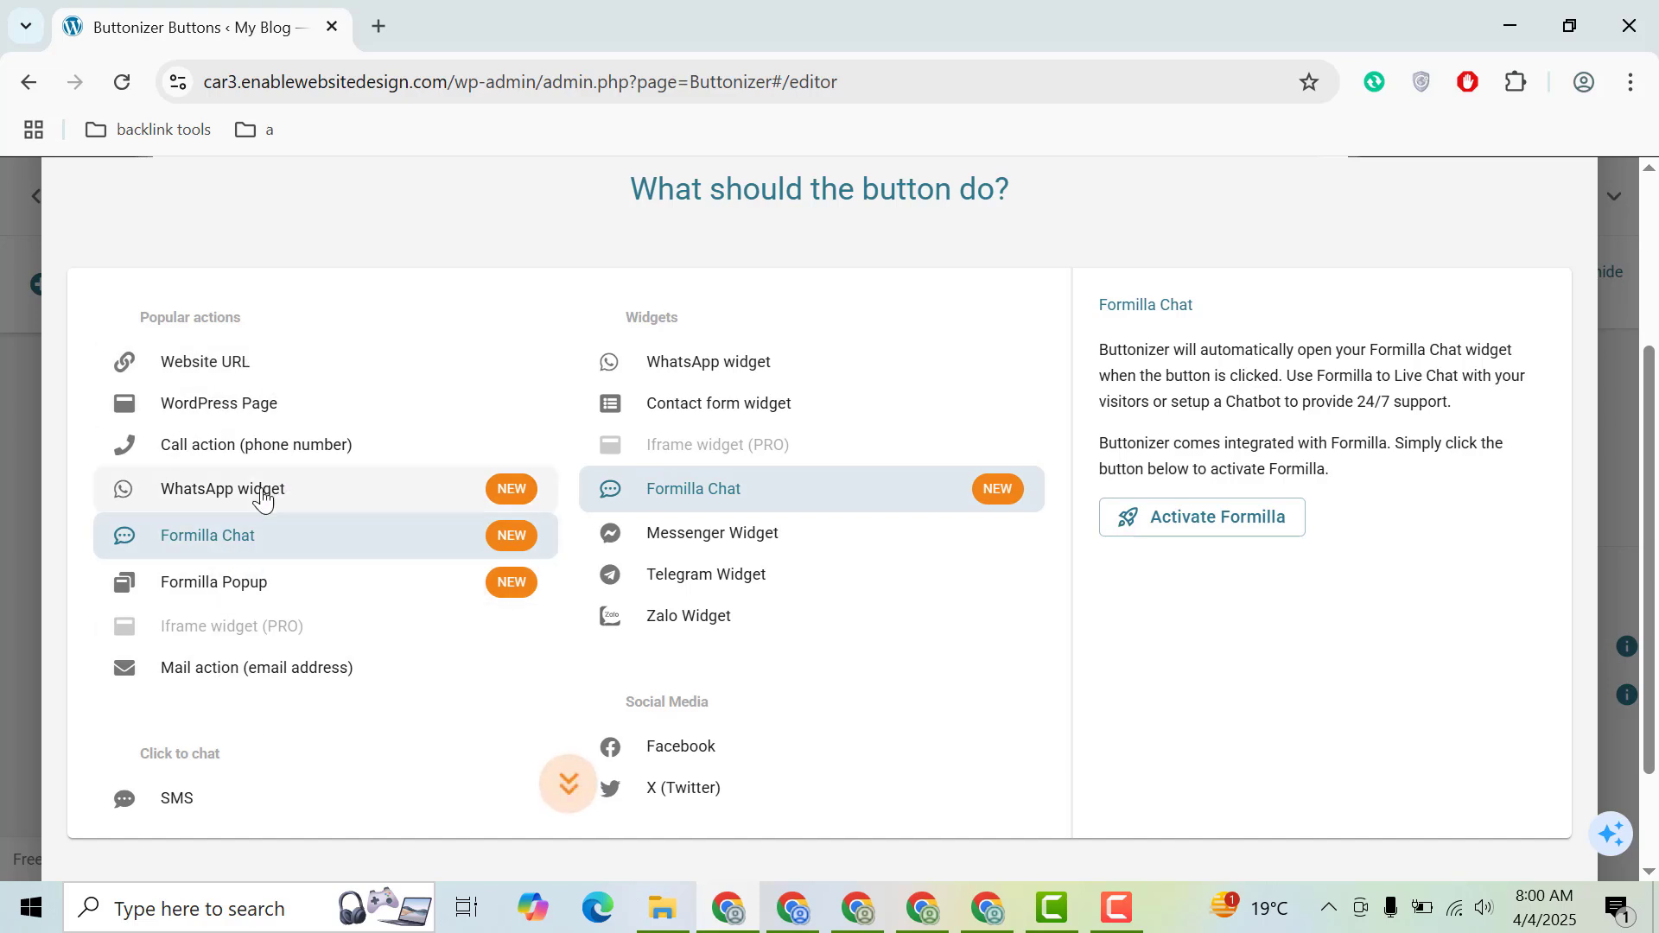
{"action": "left_click", "coordinate": [188, 362]}
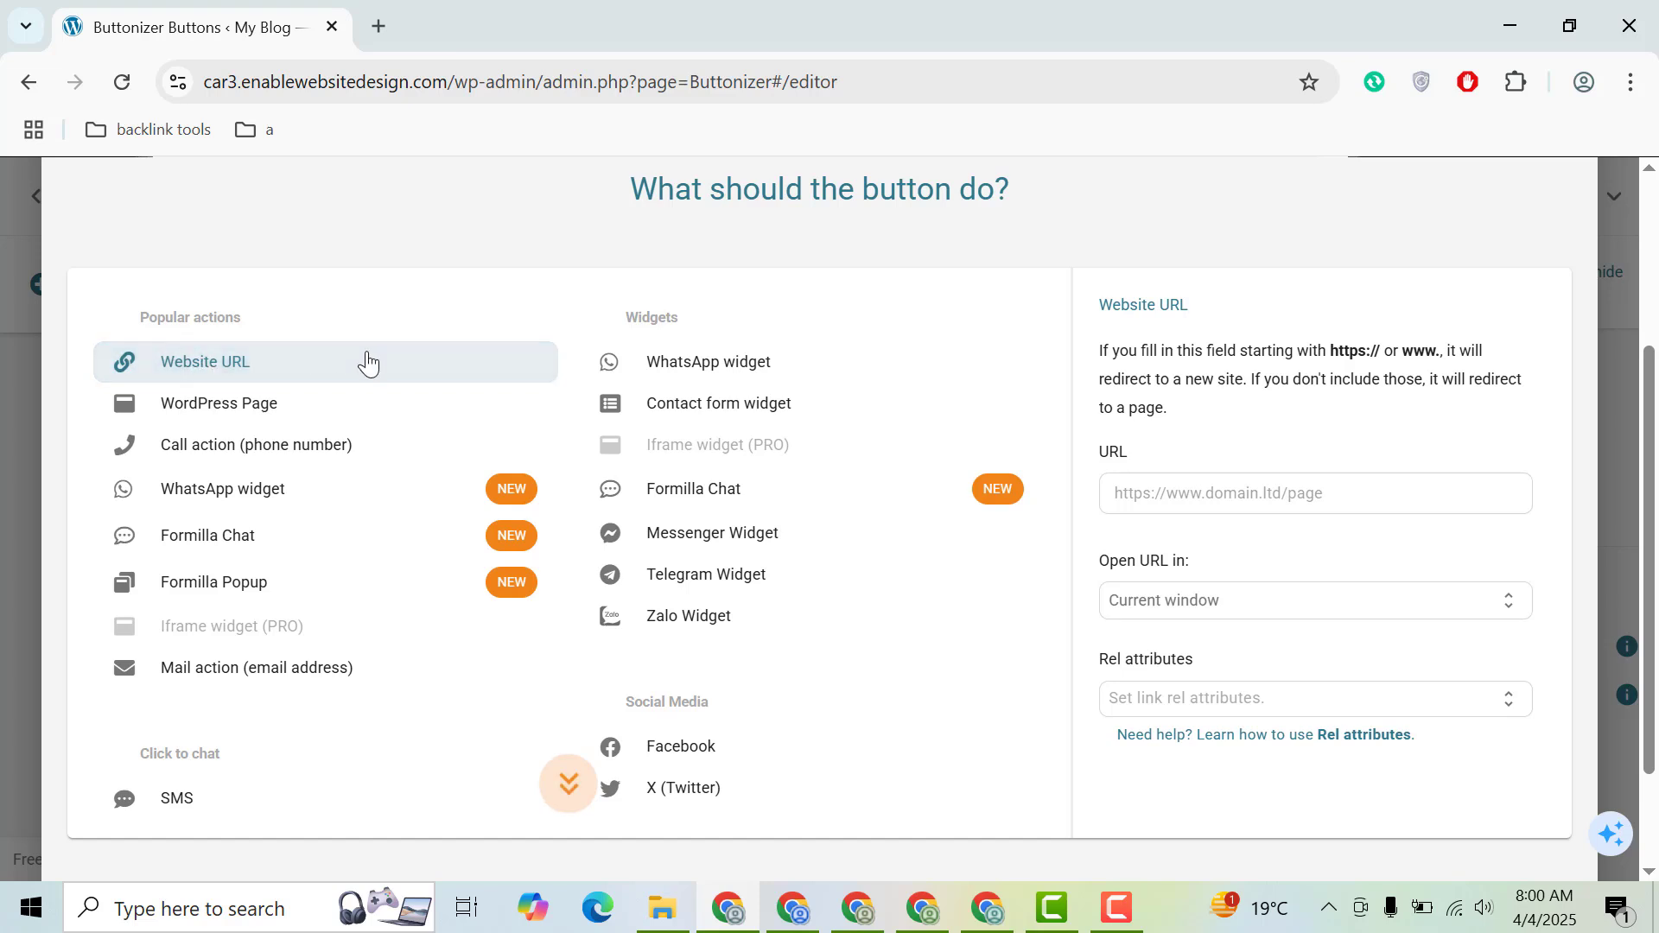
{"action": "left_click", "coordinate": [1265, 485]}
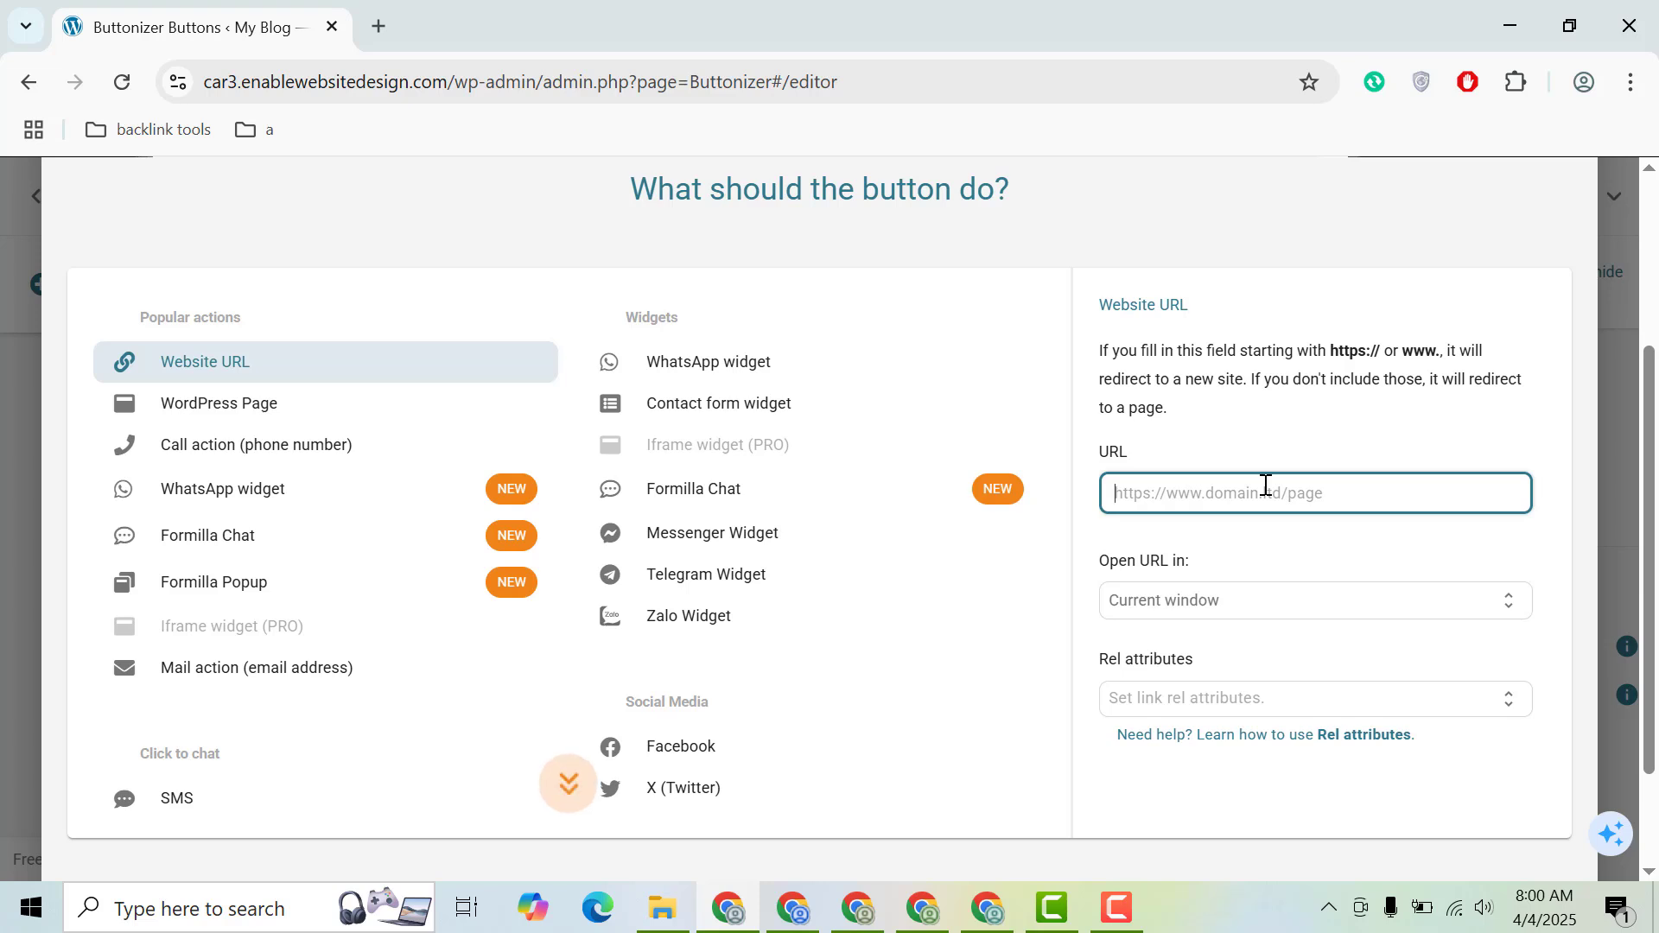
{"action": "type", "text": "https:."}
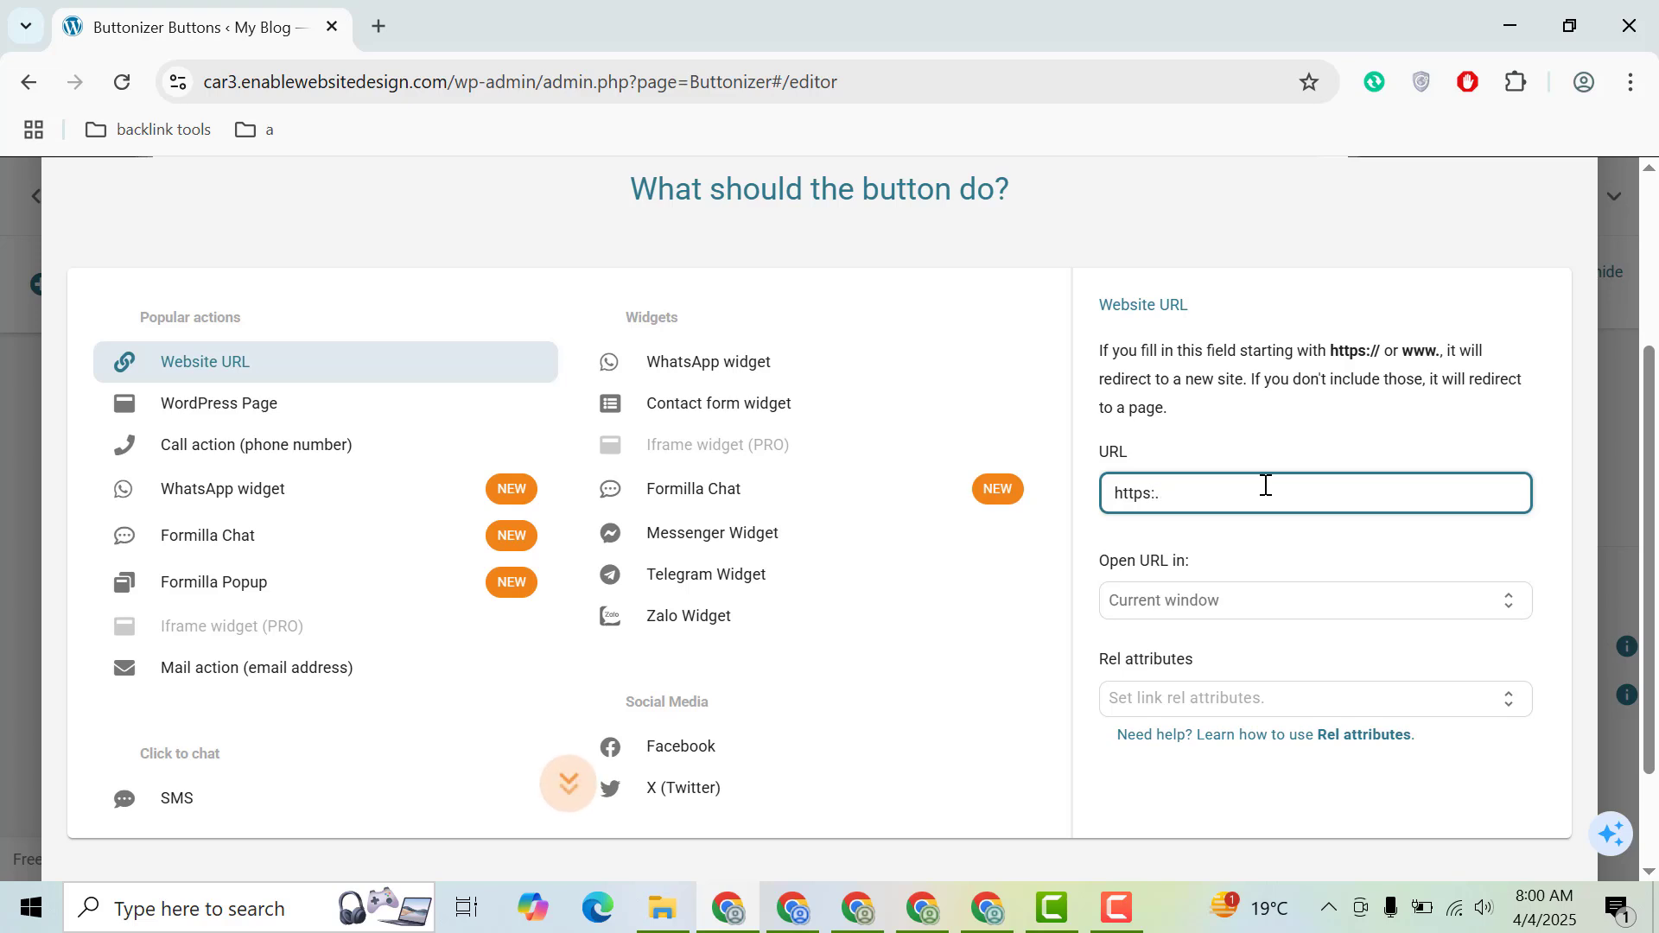
{"action": "key", "text": "BackSpace"}
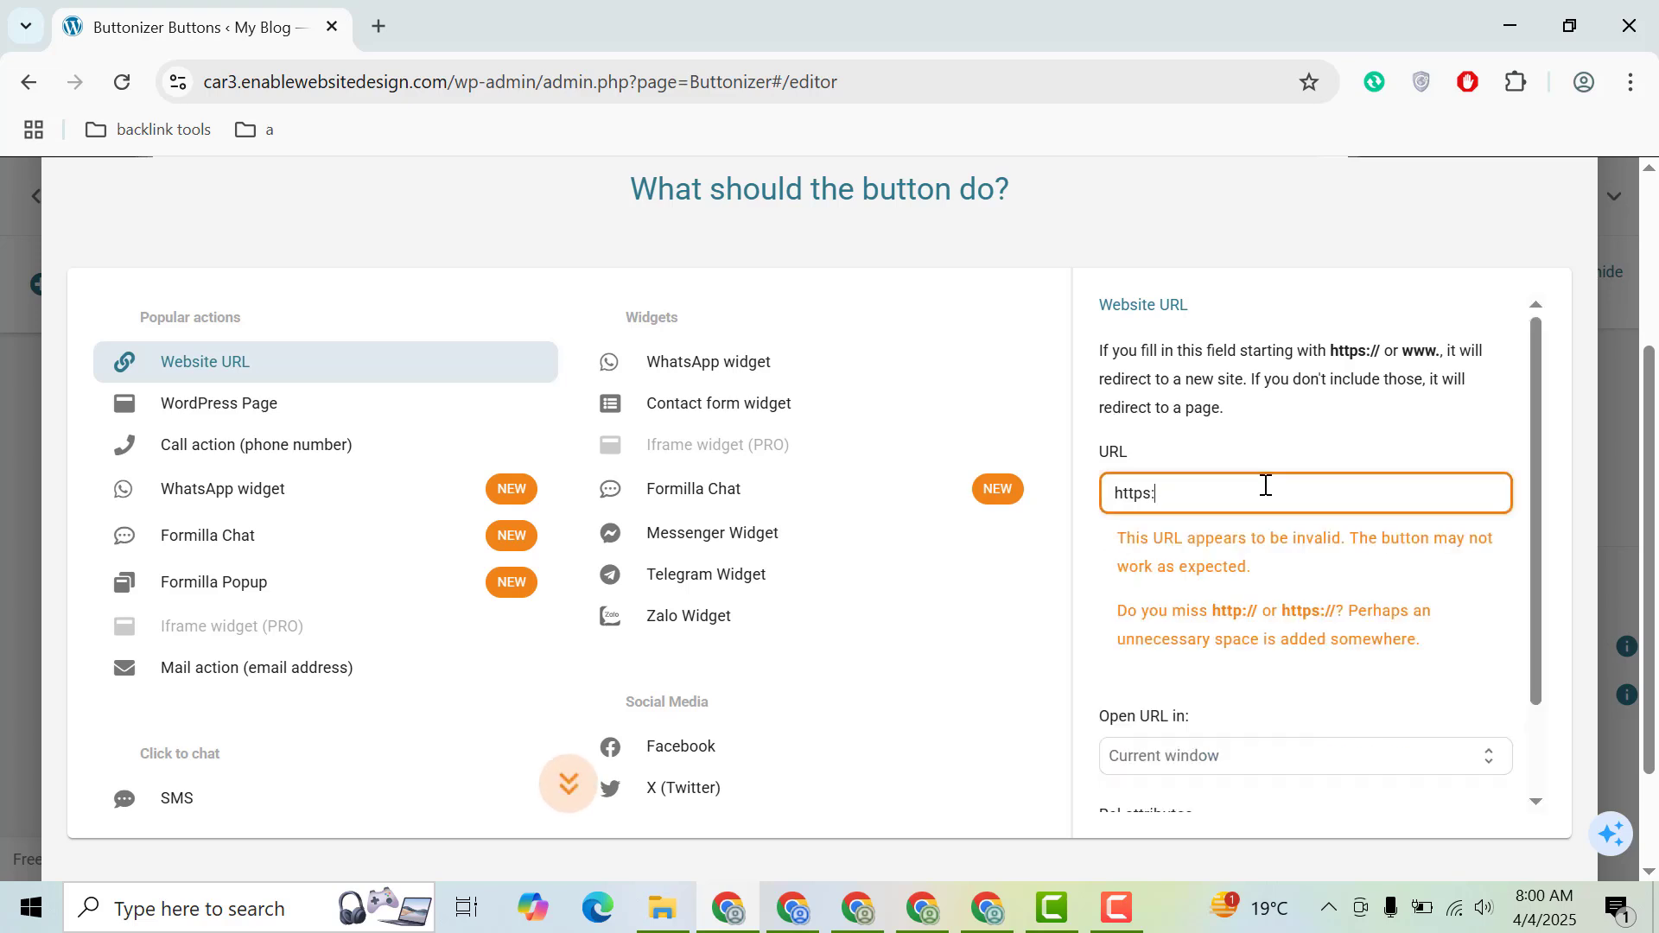
{"action": "type", "text": "//enablewebsitedesign.com"}
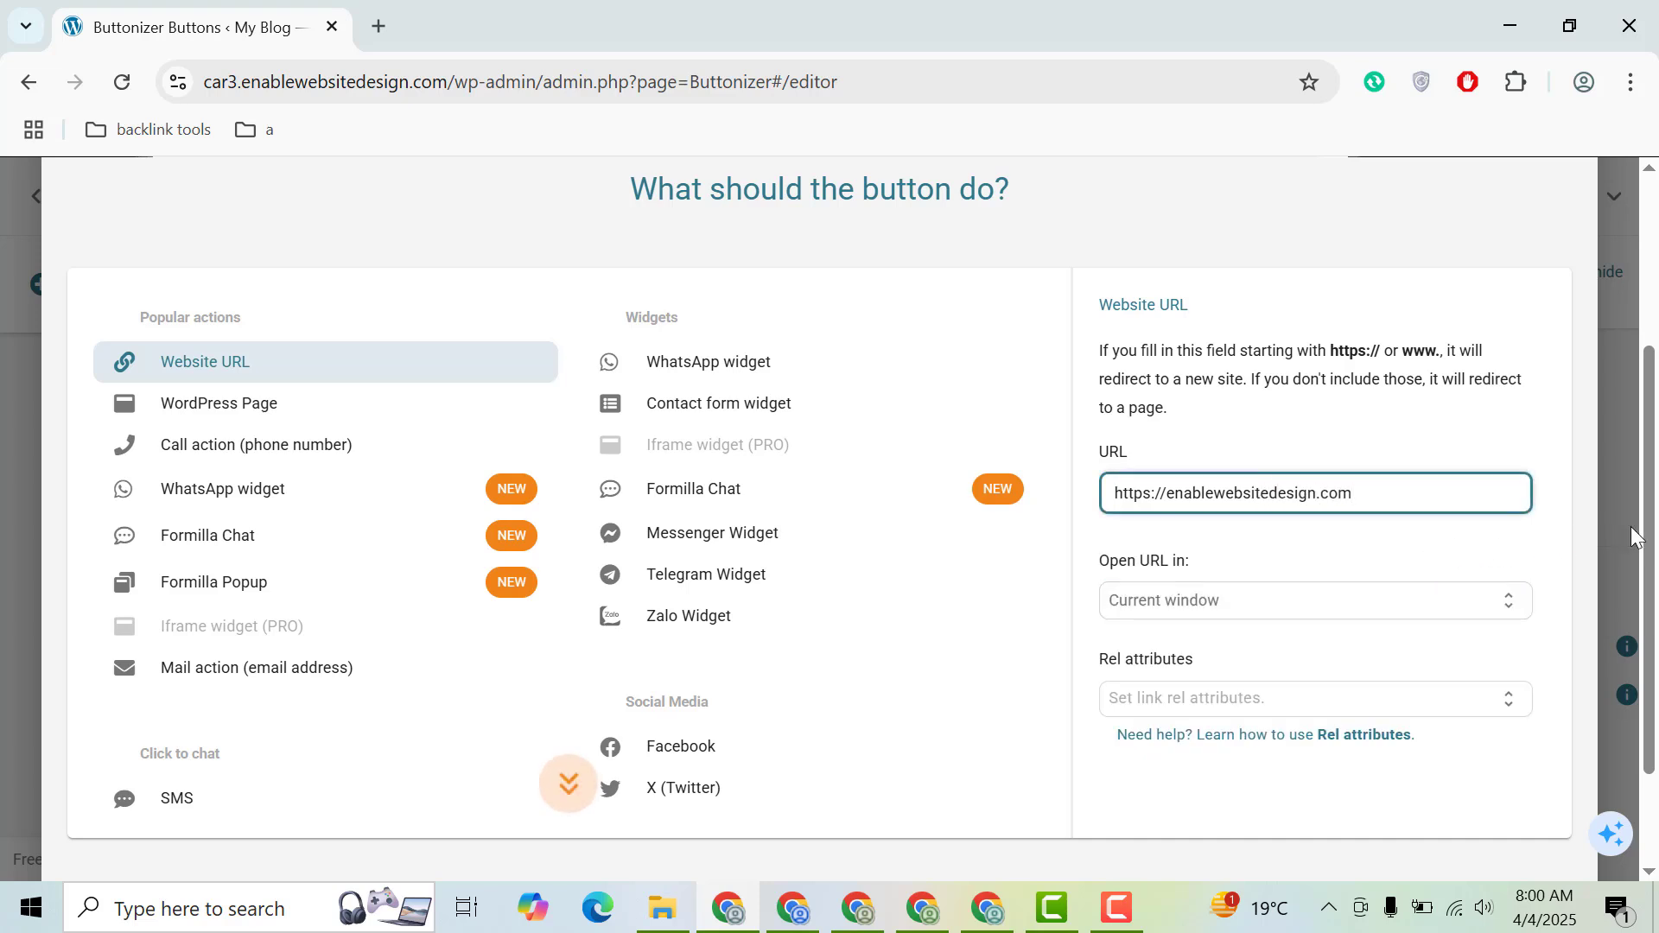
{"action": "left_click_drag", "start_coordinate": [1649, 537], "coordinate": [1646, 630]}
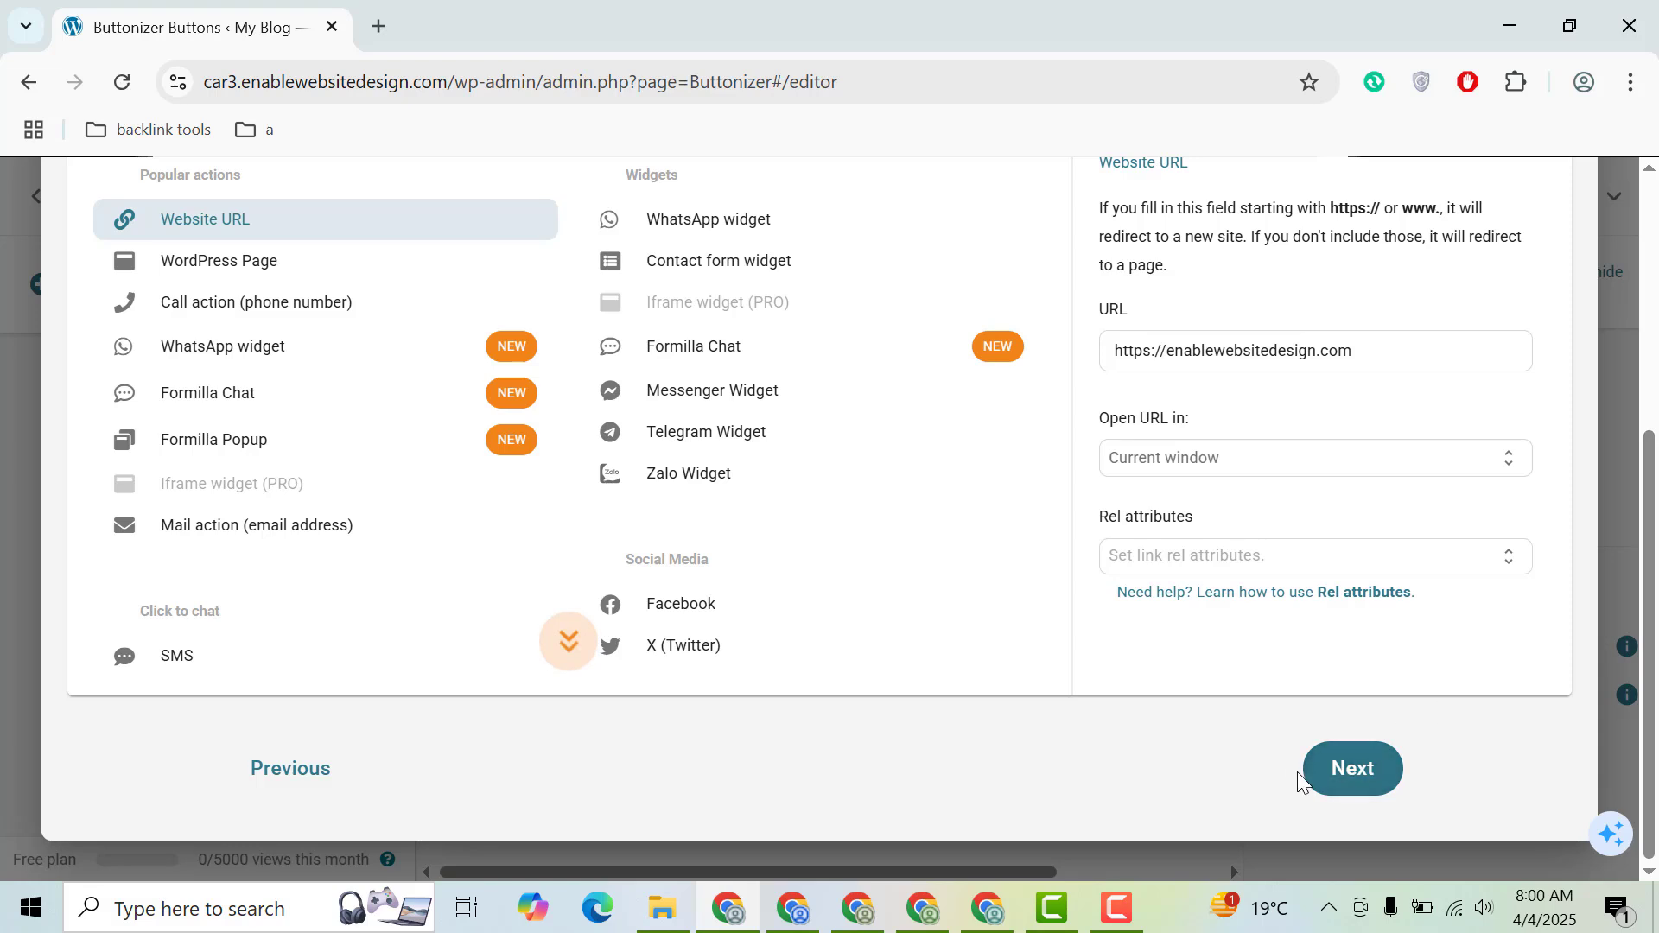
{"action": "left_click", "coordinate": [1353, 782]}
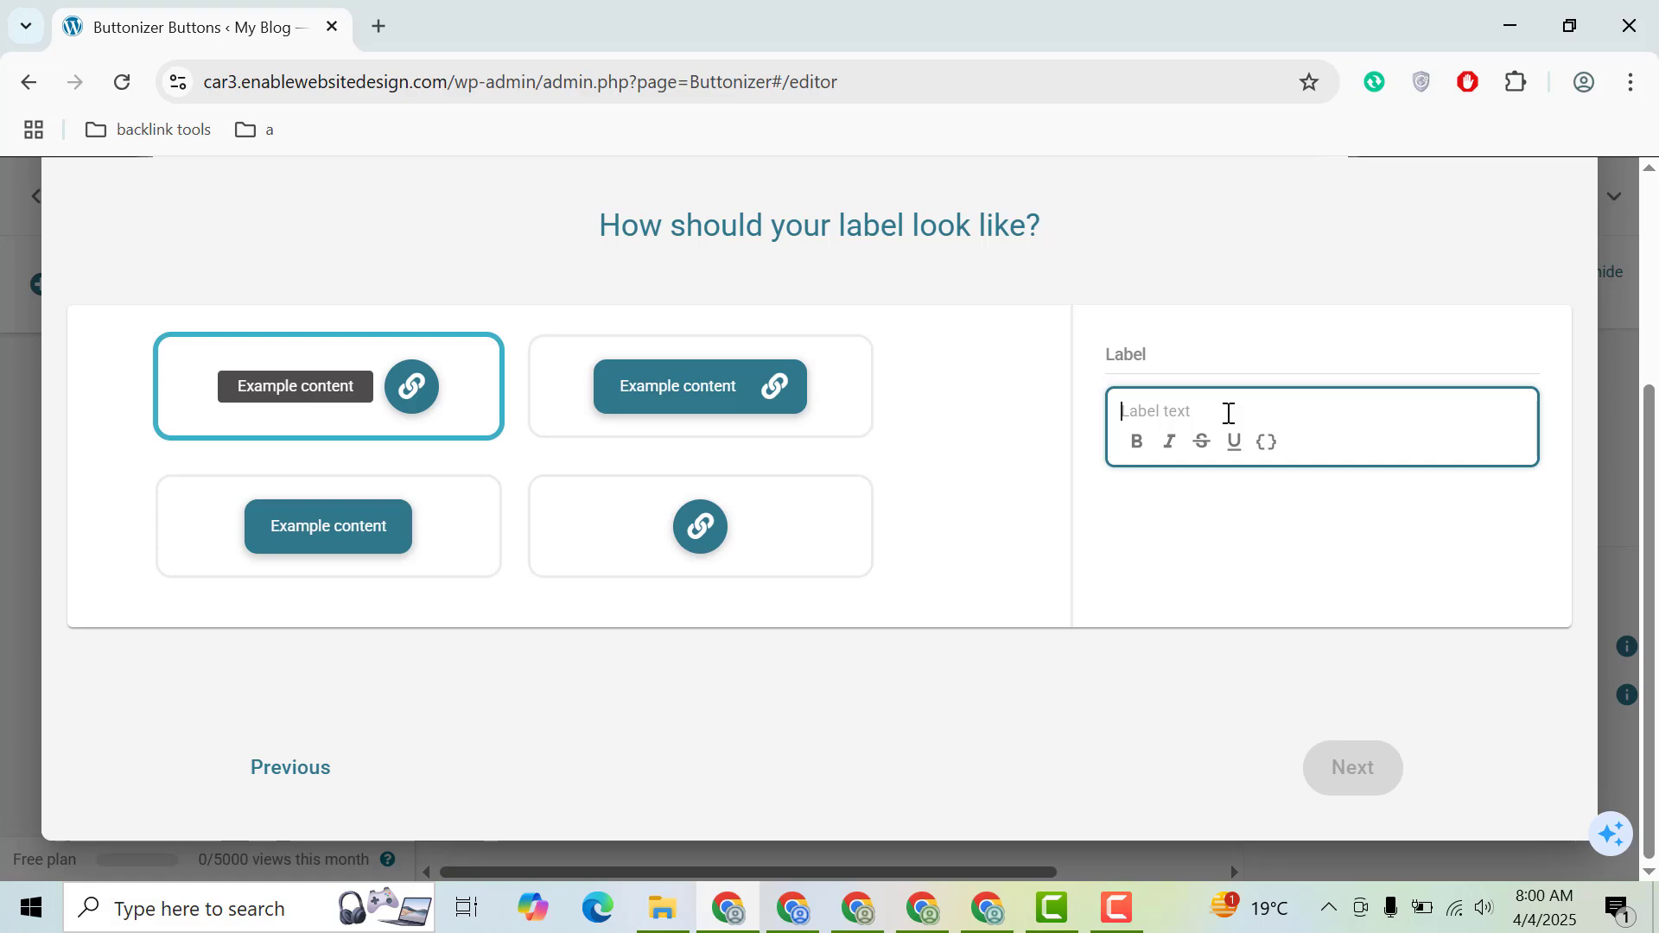
- Label the button "Contact" in the style with text and icon inside one rectangle, and keep the default template and colors
{"action": "type", "text": "Contact"}
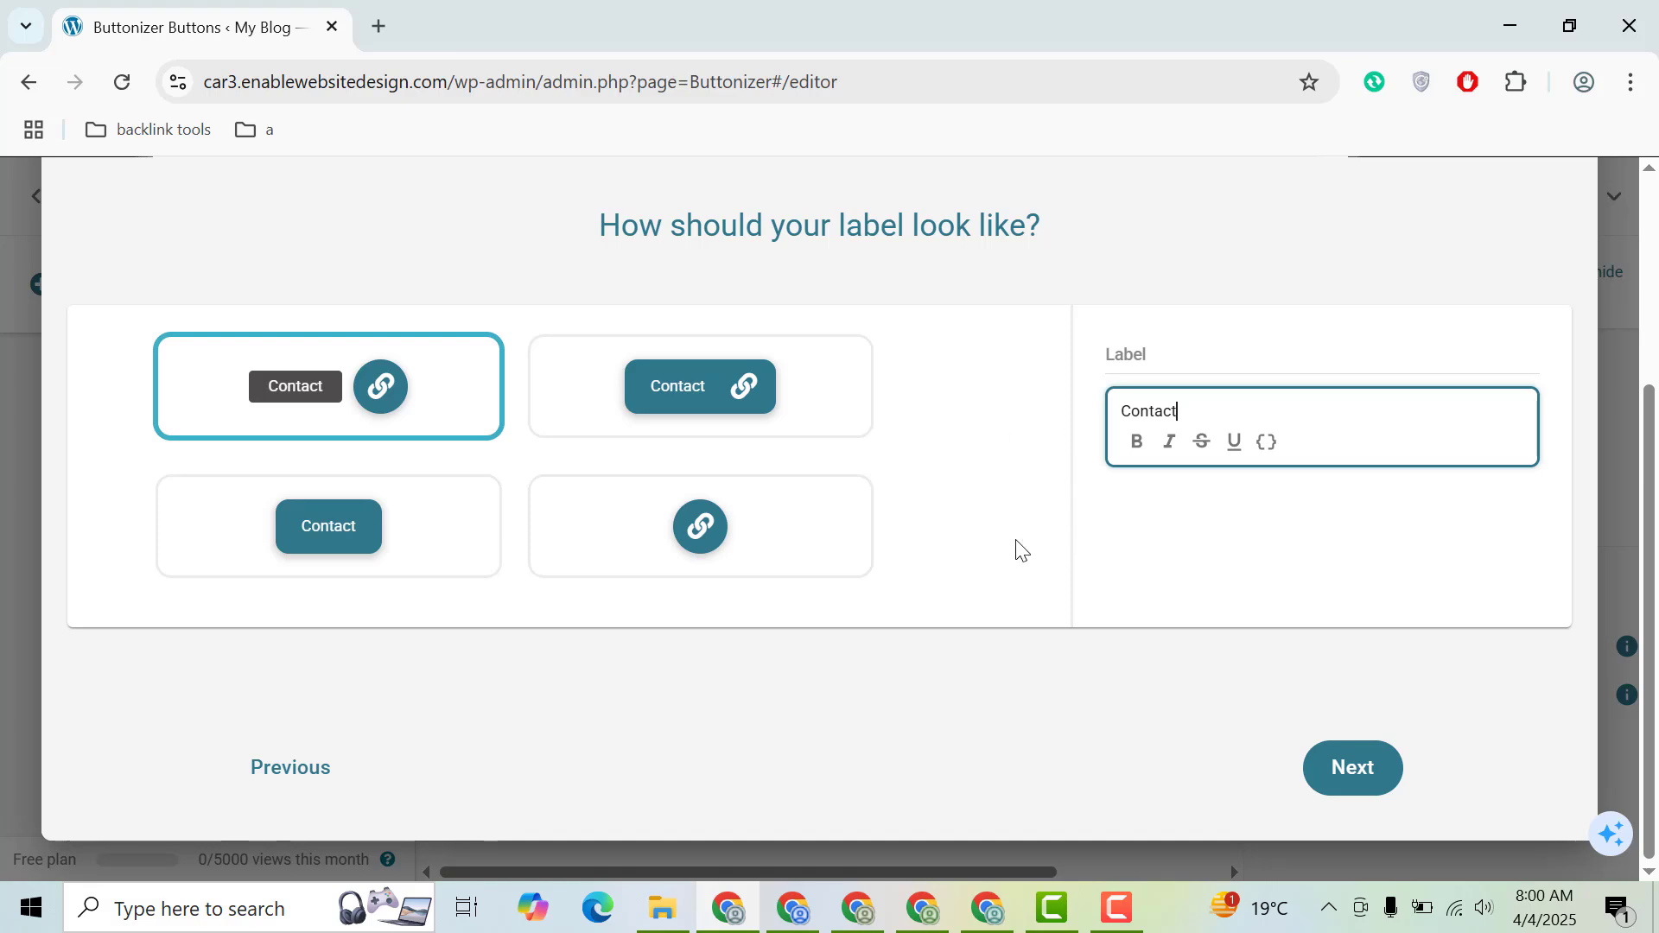
{"action": "left_click", "coordinate": [696, 389]}
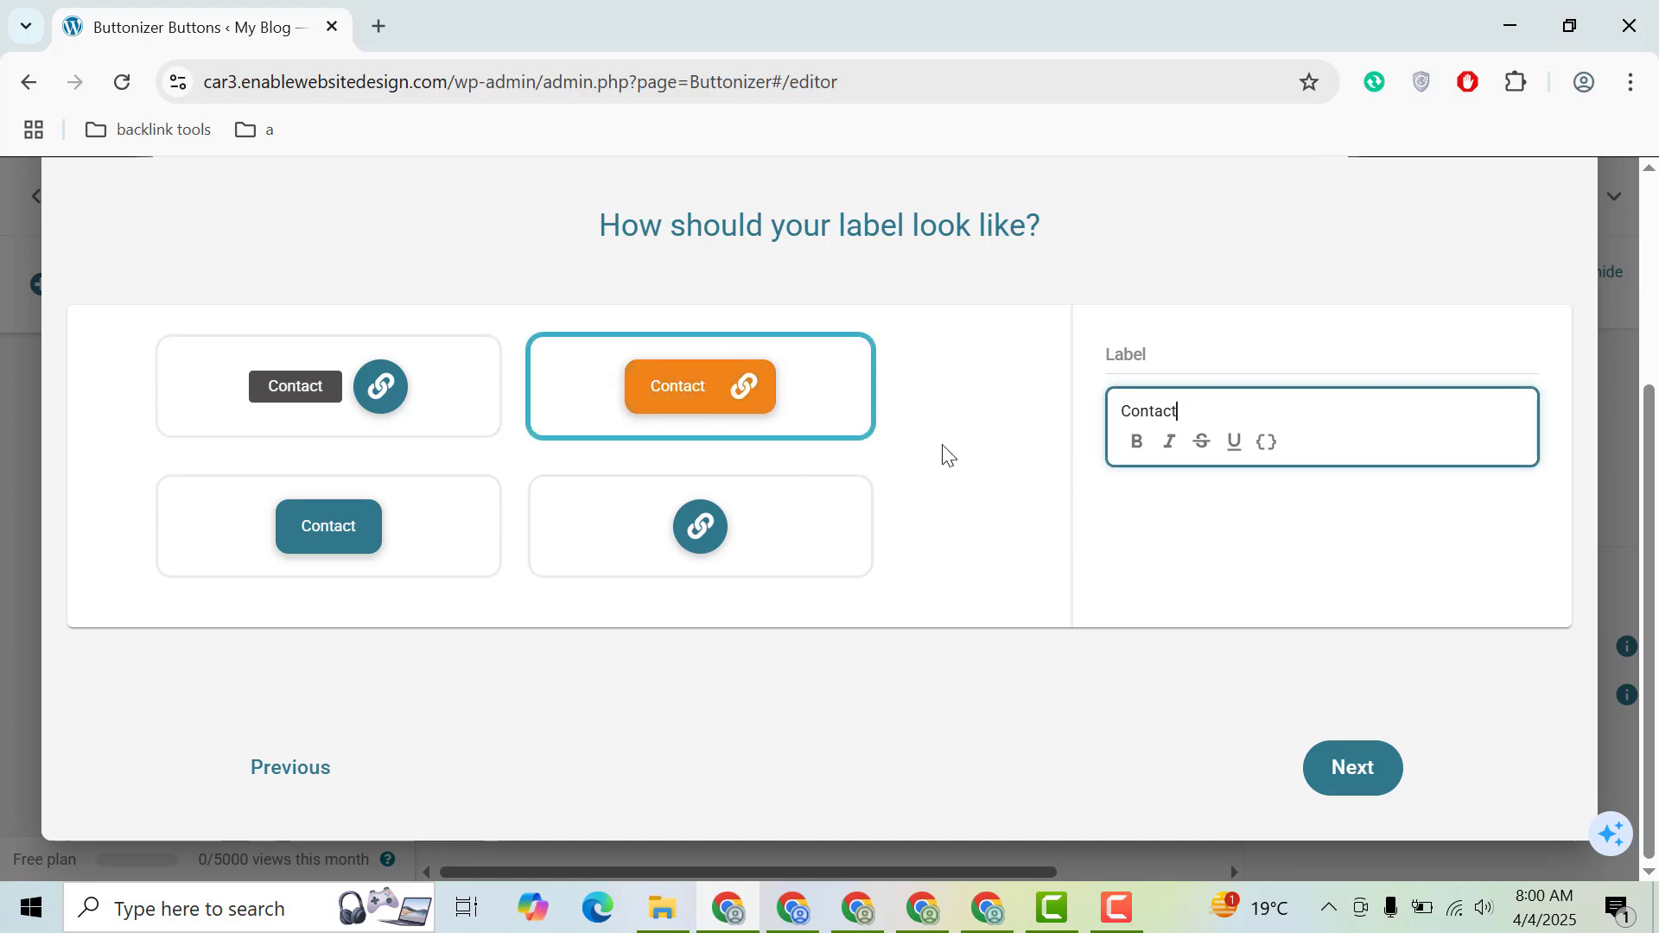
{"action": "left_click", "coordinate": [1335, 767]}
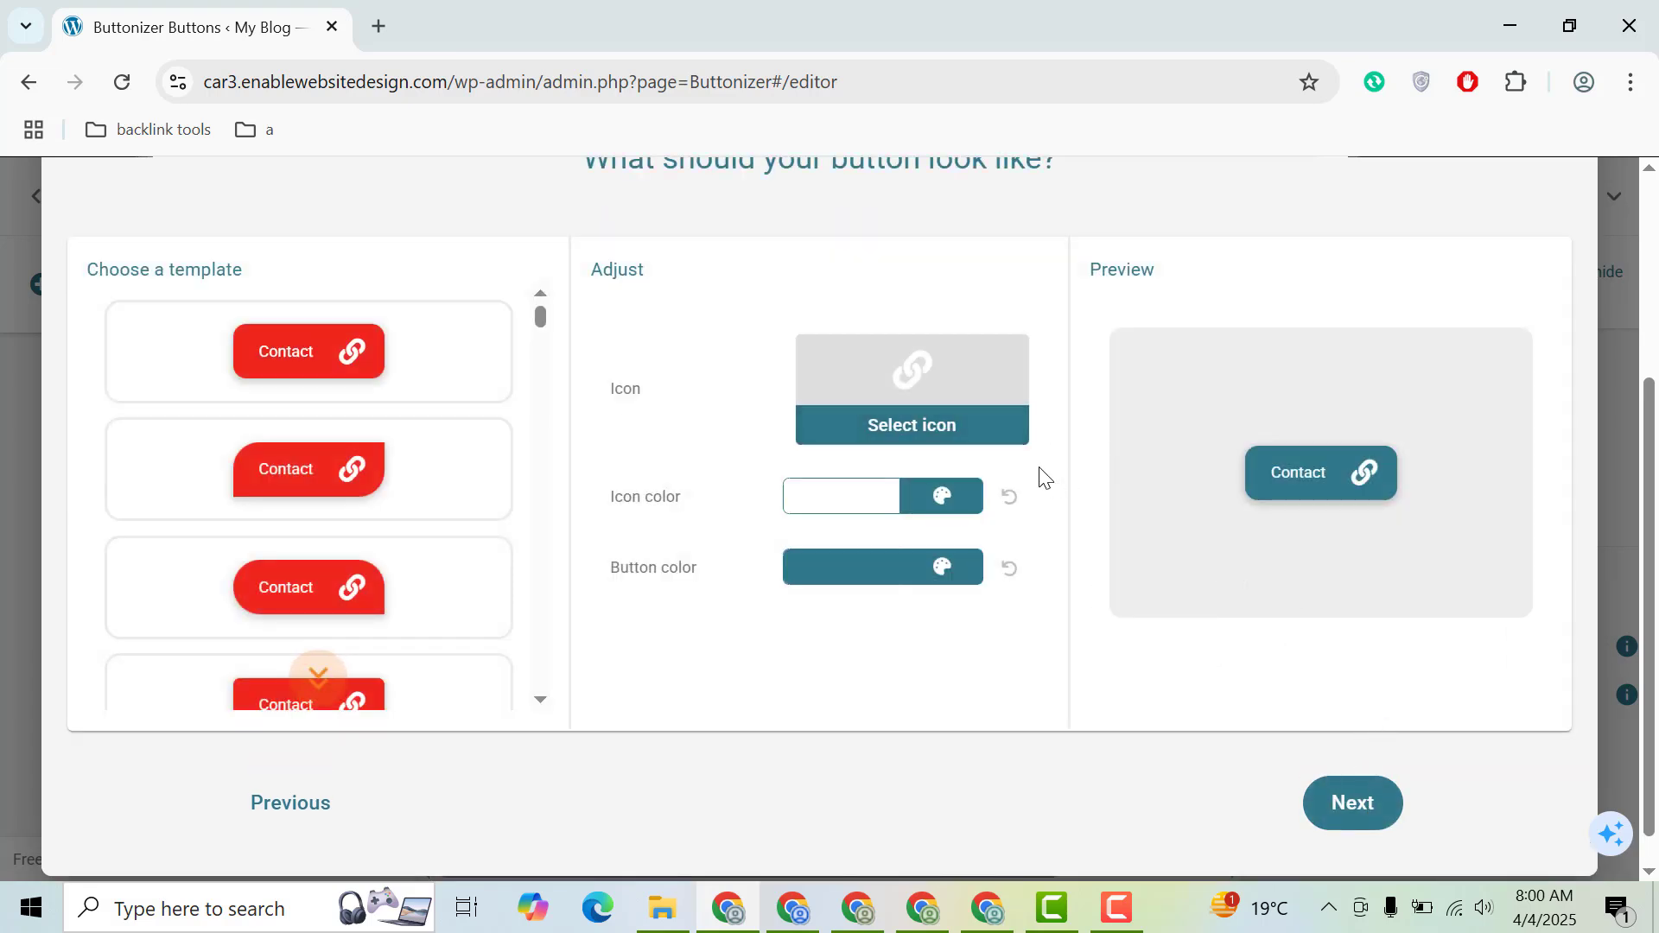
{"action": "left_click", "coordinate": [1350, 808]}
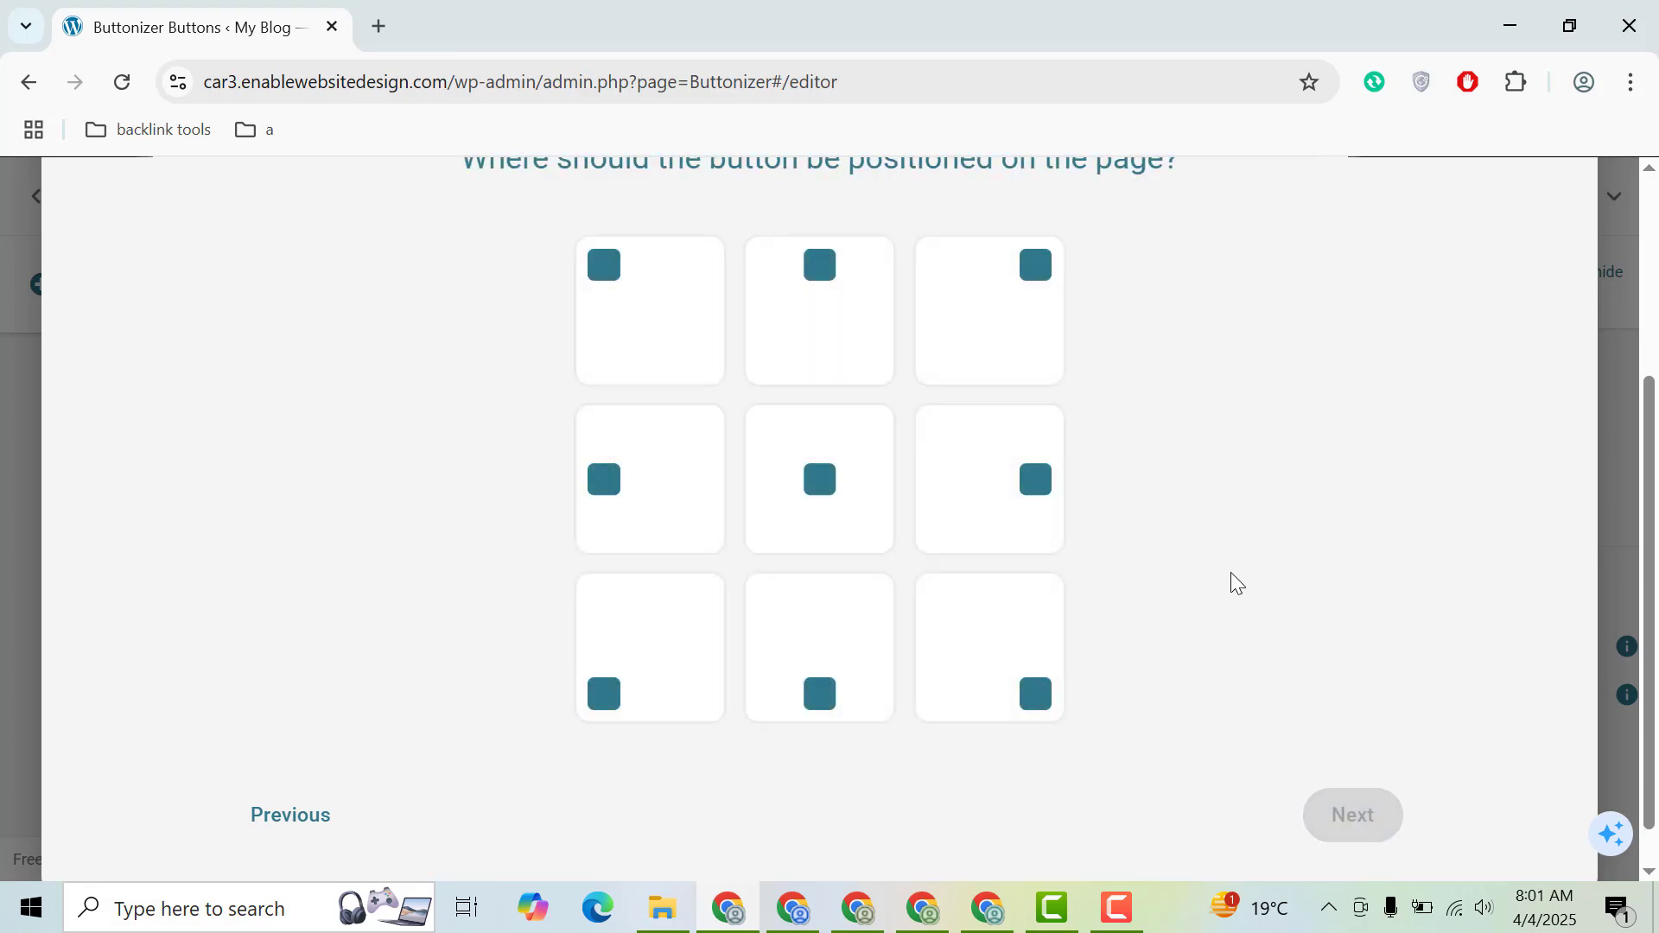
- Place the button at the middle right of the page and finish the wizard with default visibility settings and the name Contact
{"action": "left_click", "coordinate": [989, 497]}
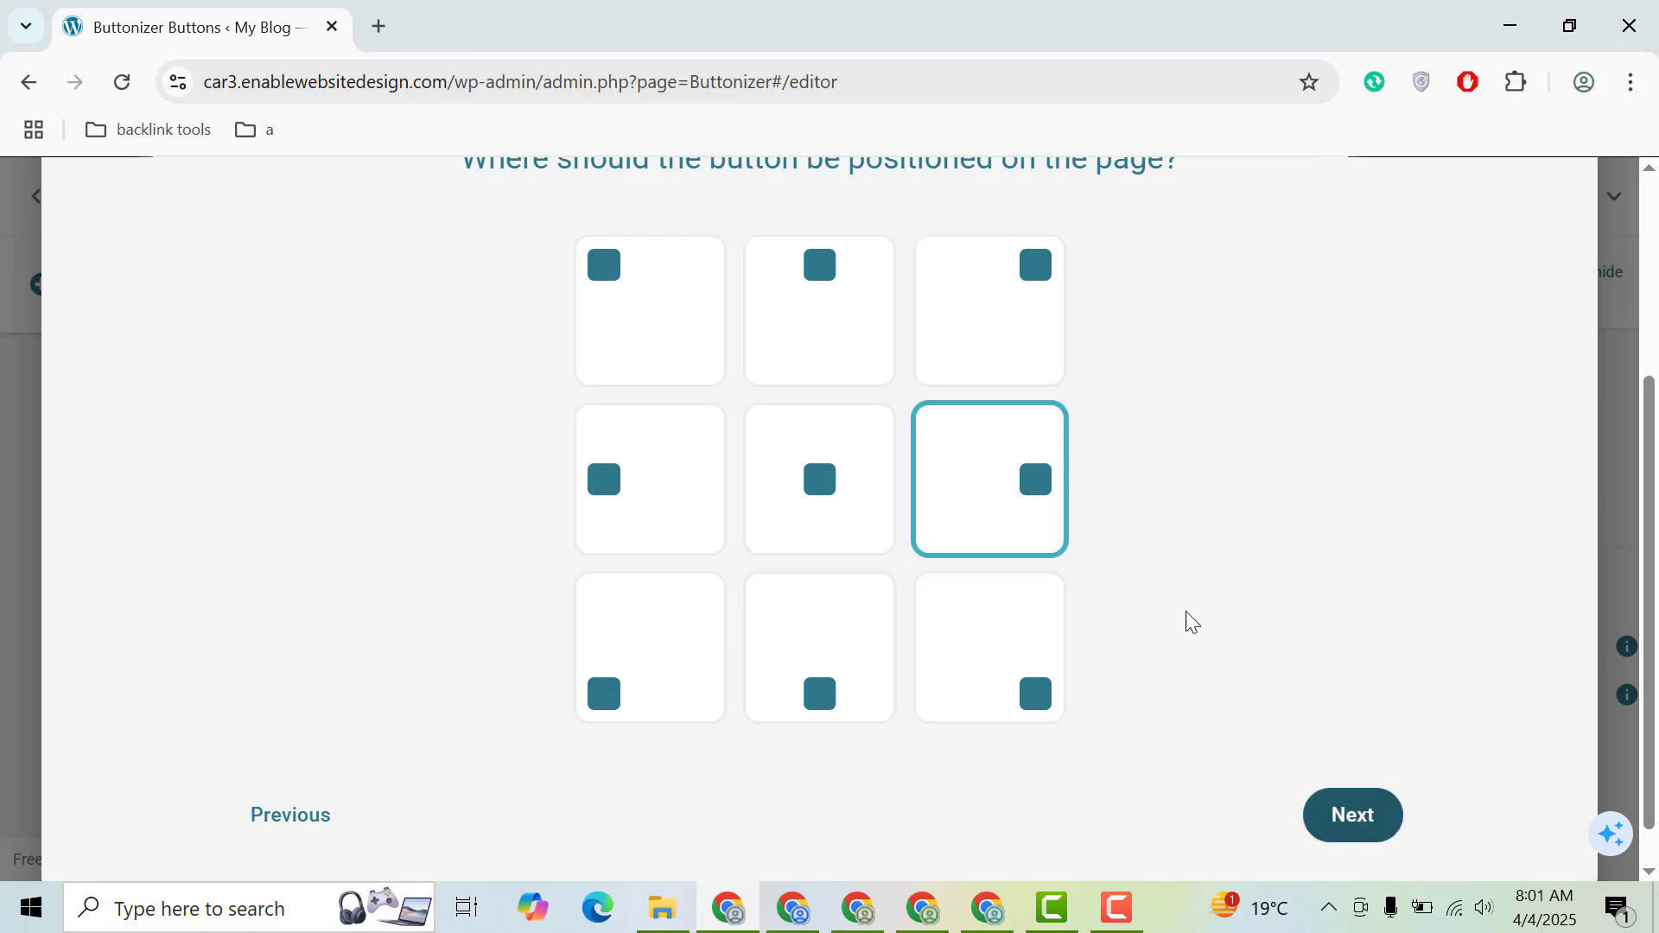
{"action": "left_click", "coordinate": [1370, 831]}
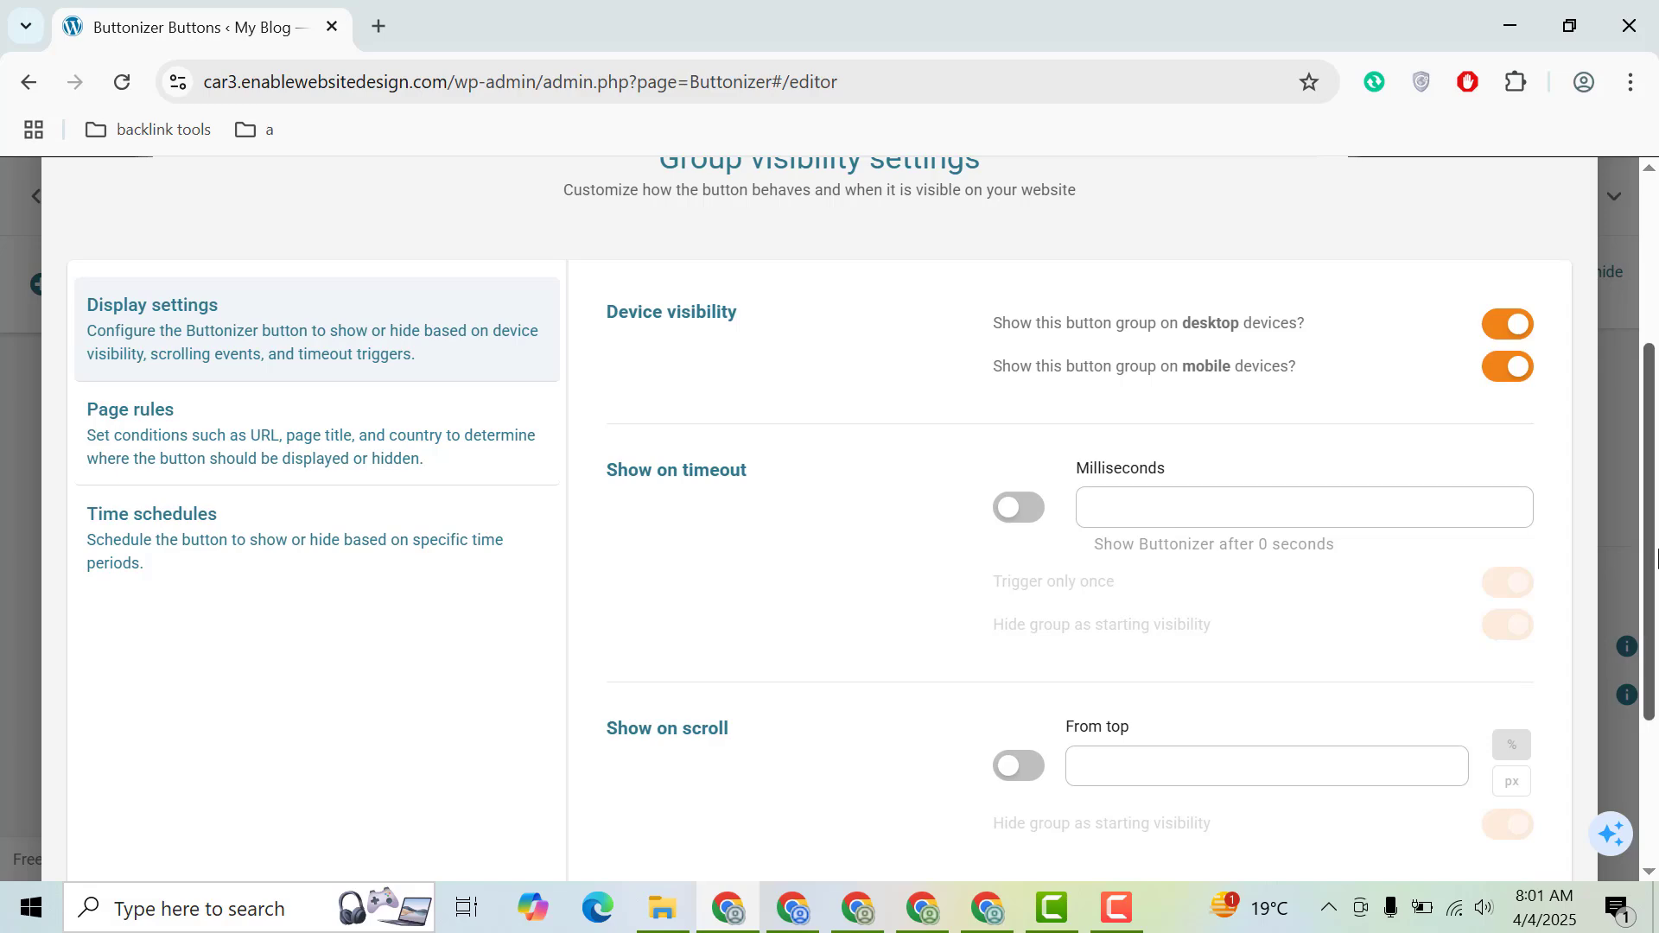
{"action": "scroll", "coordinate": [1475, 679], "scroll_direction": "down", "scroll_amount": 3}
{"action": "left_click", "coordinate": [1344, 769]}
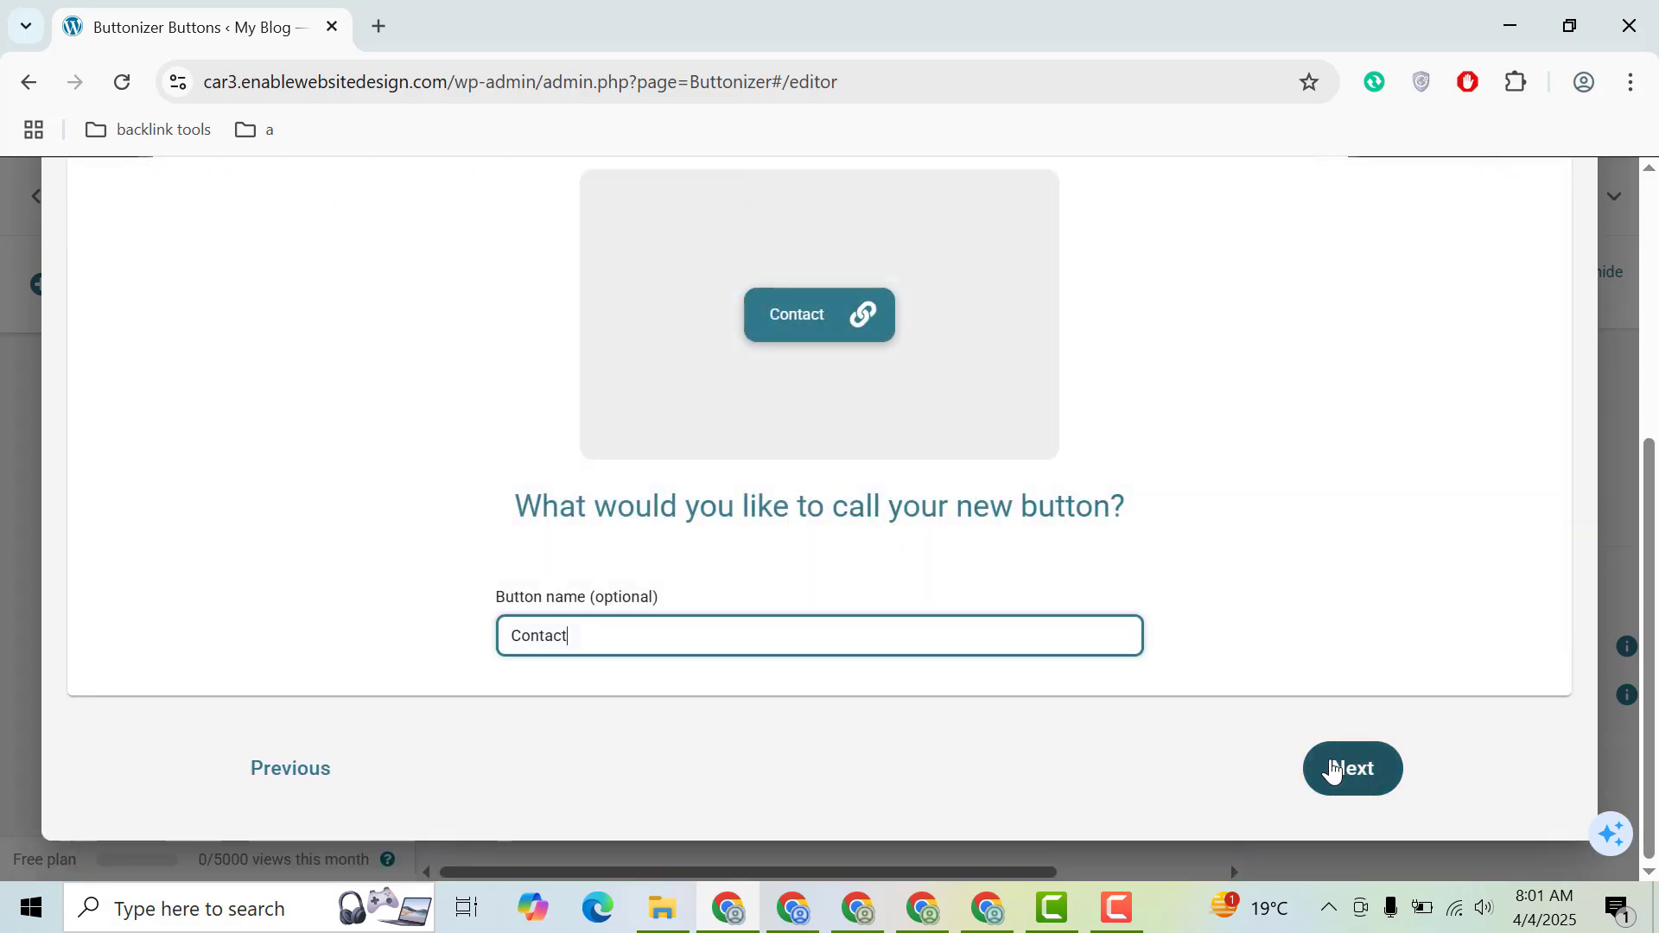
{"action": "left_click", "coordinate": [1335, 778]}
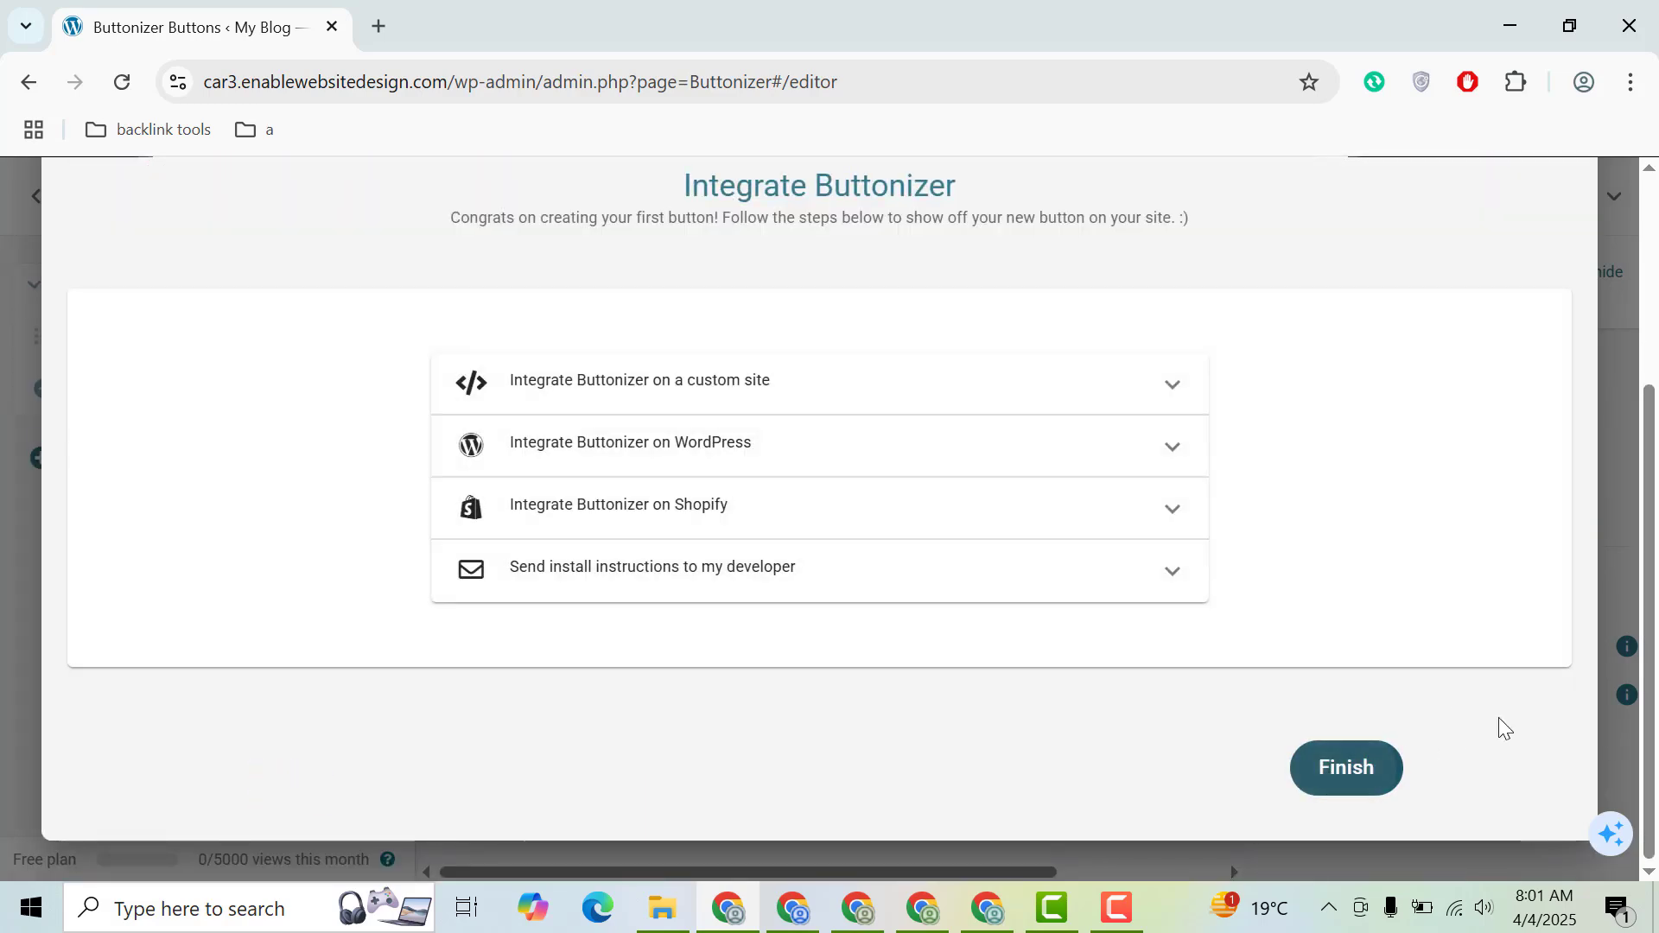
{"action": "left_click", "coordinate": [1348, 770]}
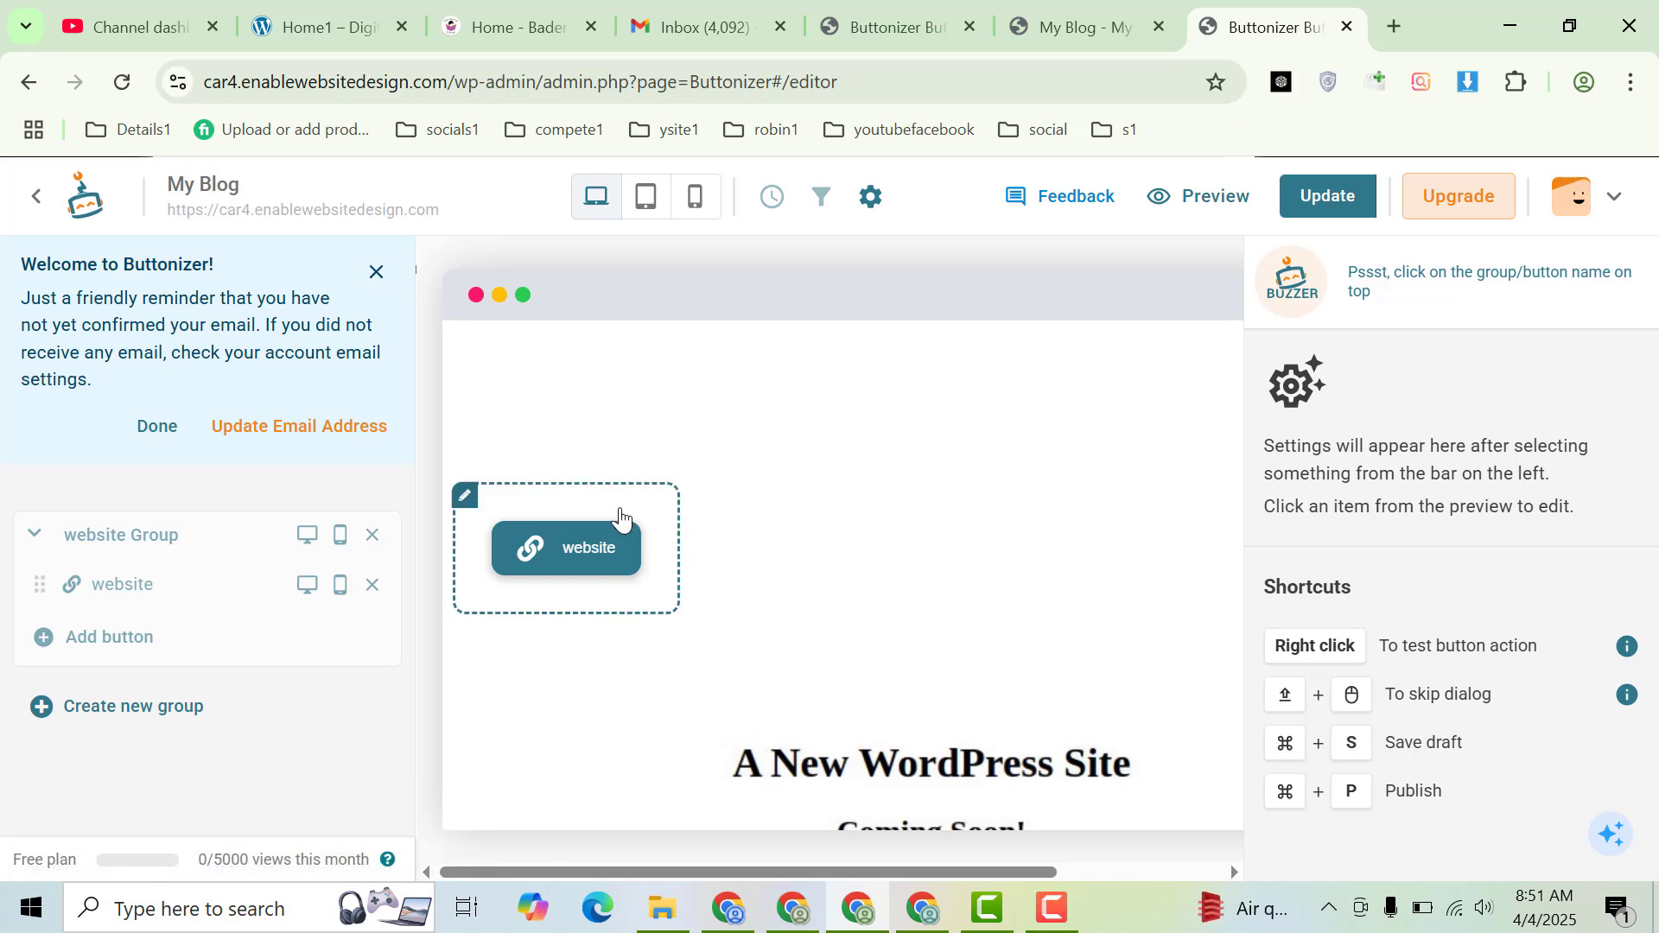
- Select the website button group, try the centre and right horizontal alignments, and set it to left alignment
{"action": "left_click", "coordinate": [655, 532]}
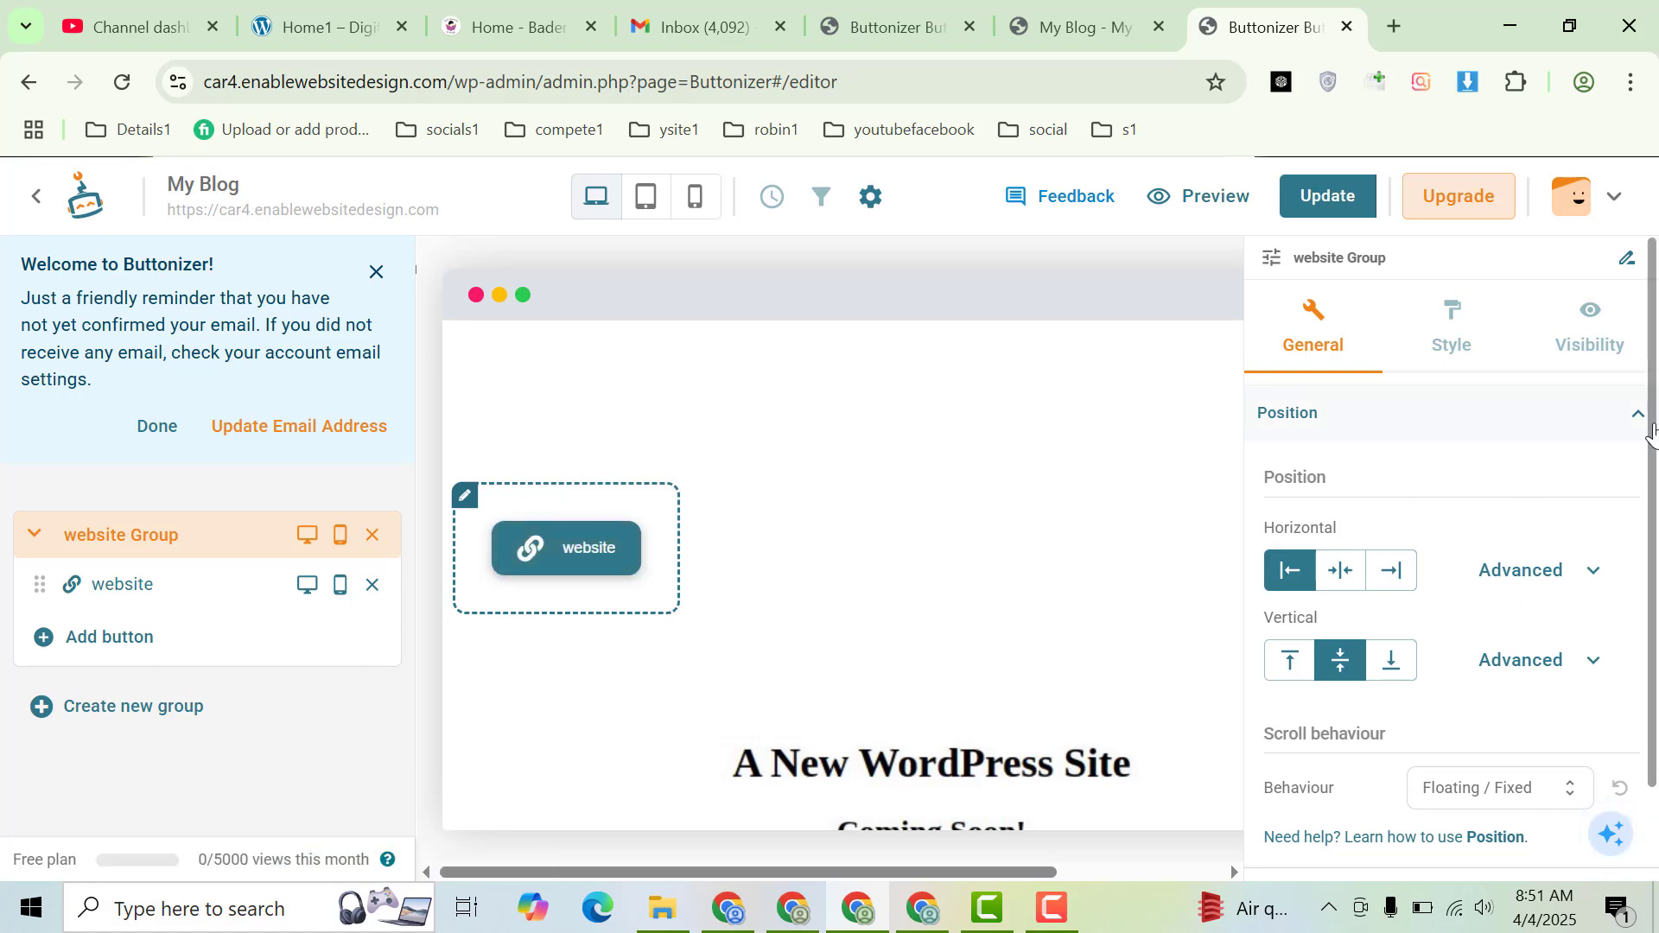
{"action": "left_click_drag", "start_coordinate": [1652, 432], "coordinate": [1657, 550]}
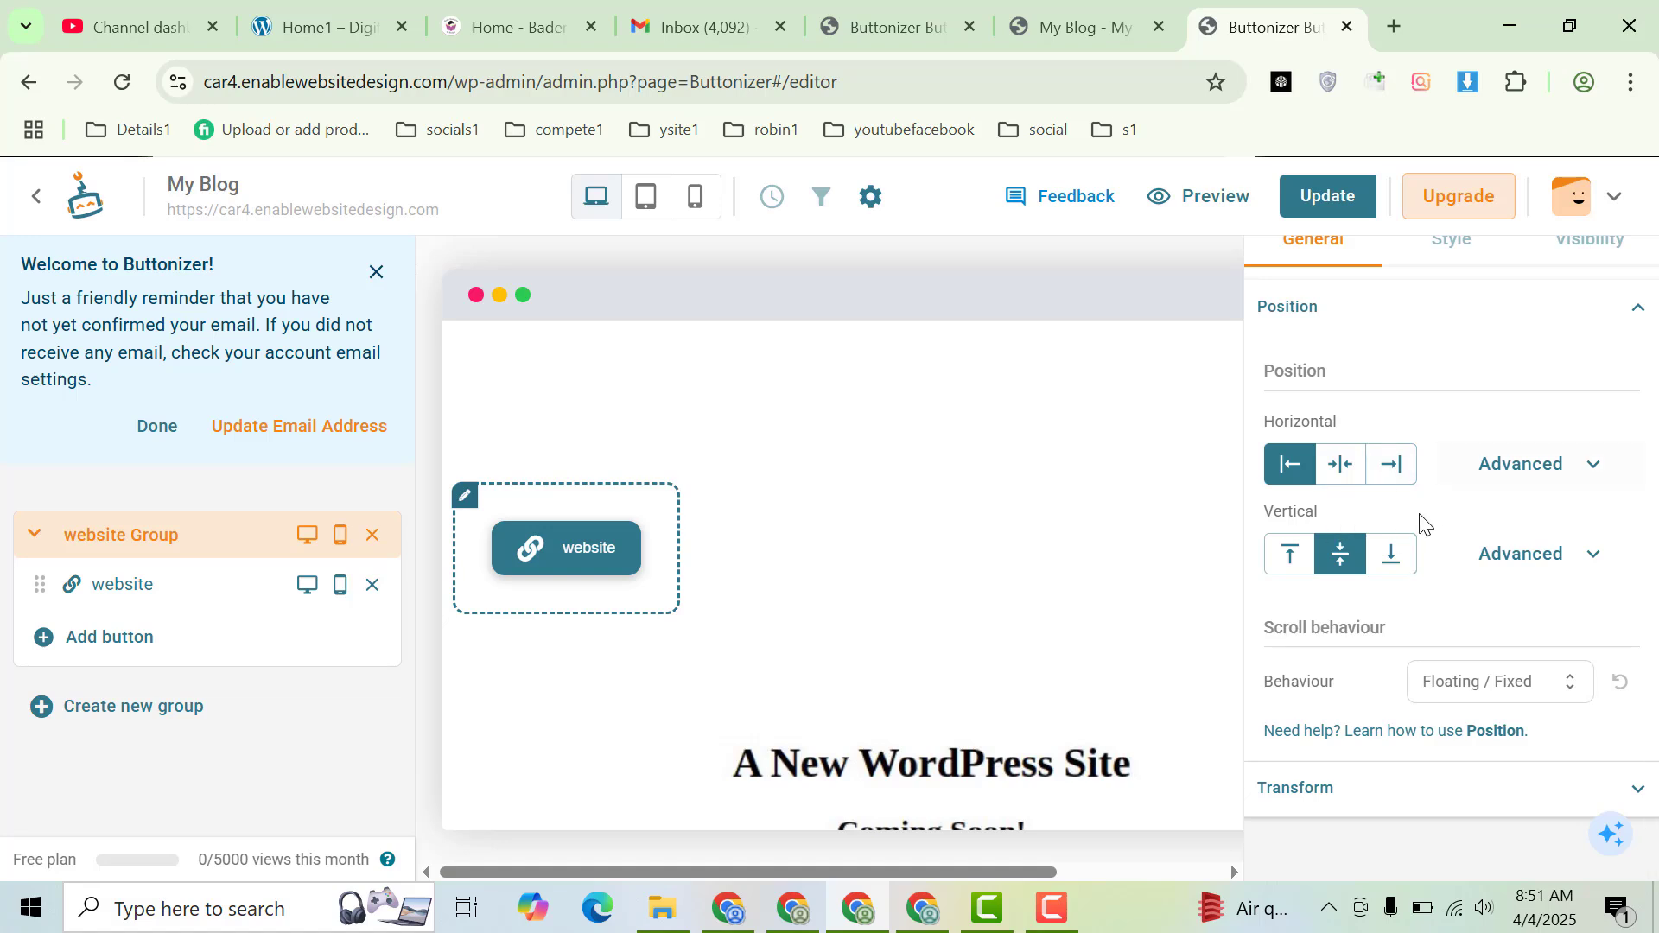
{"action": "left_click", "coordinate": [1354, 469]}
{"action": "left_click", "coordinate": [1388, 467]}
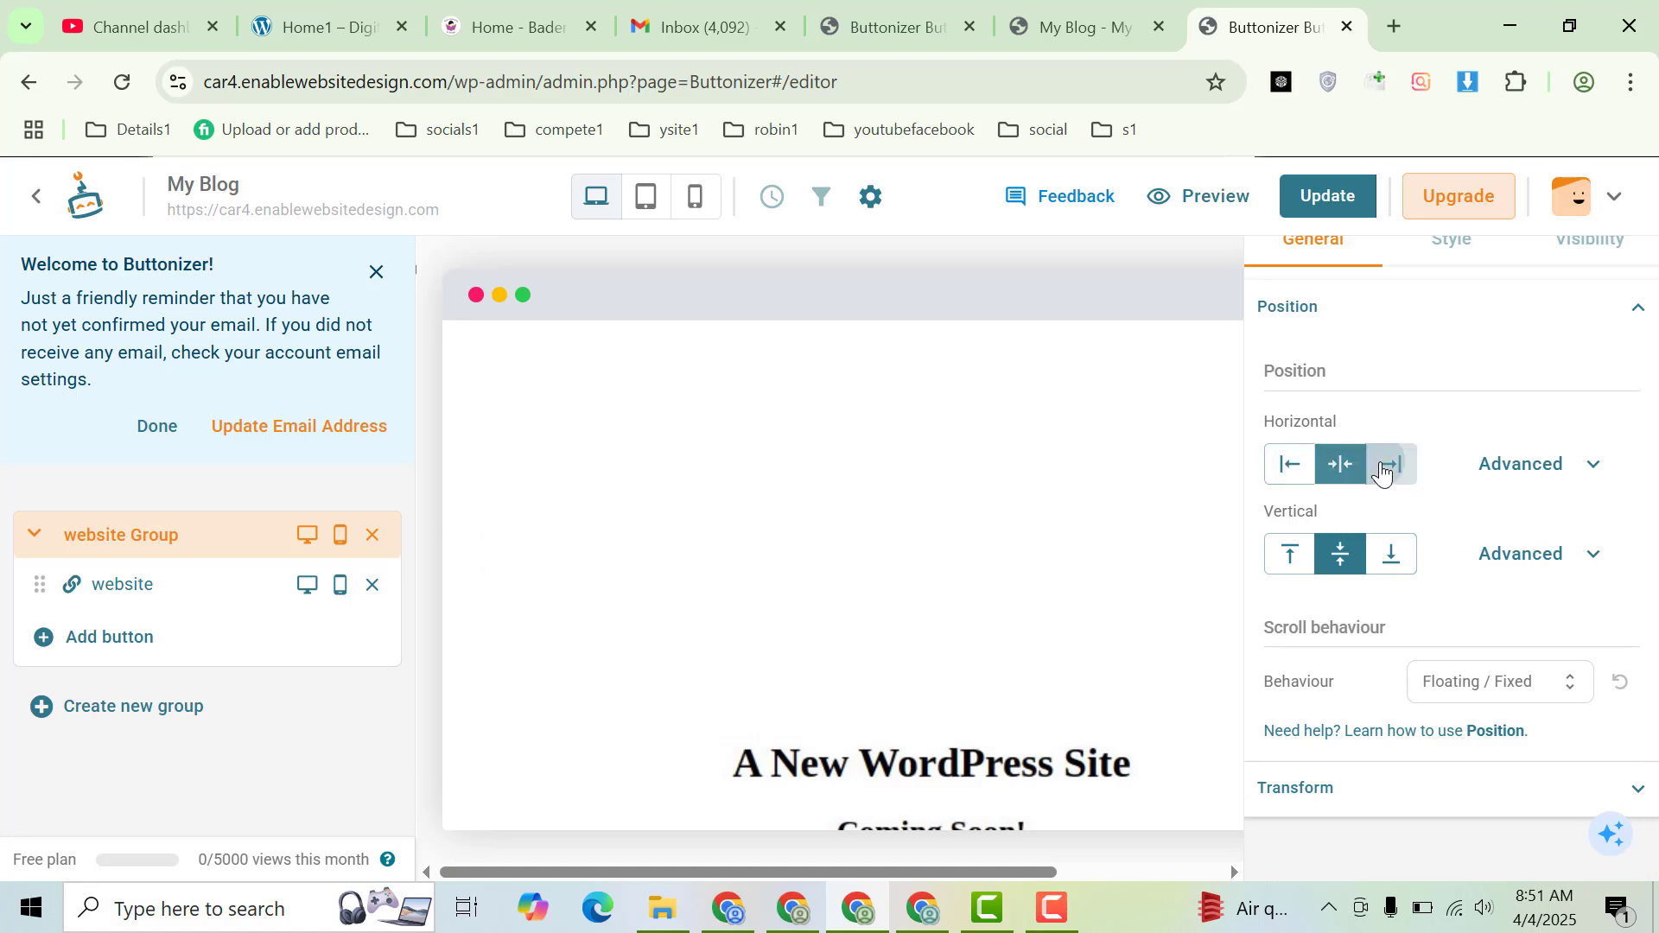
{"action": "left_click", "coordinate": [1295, 473]}
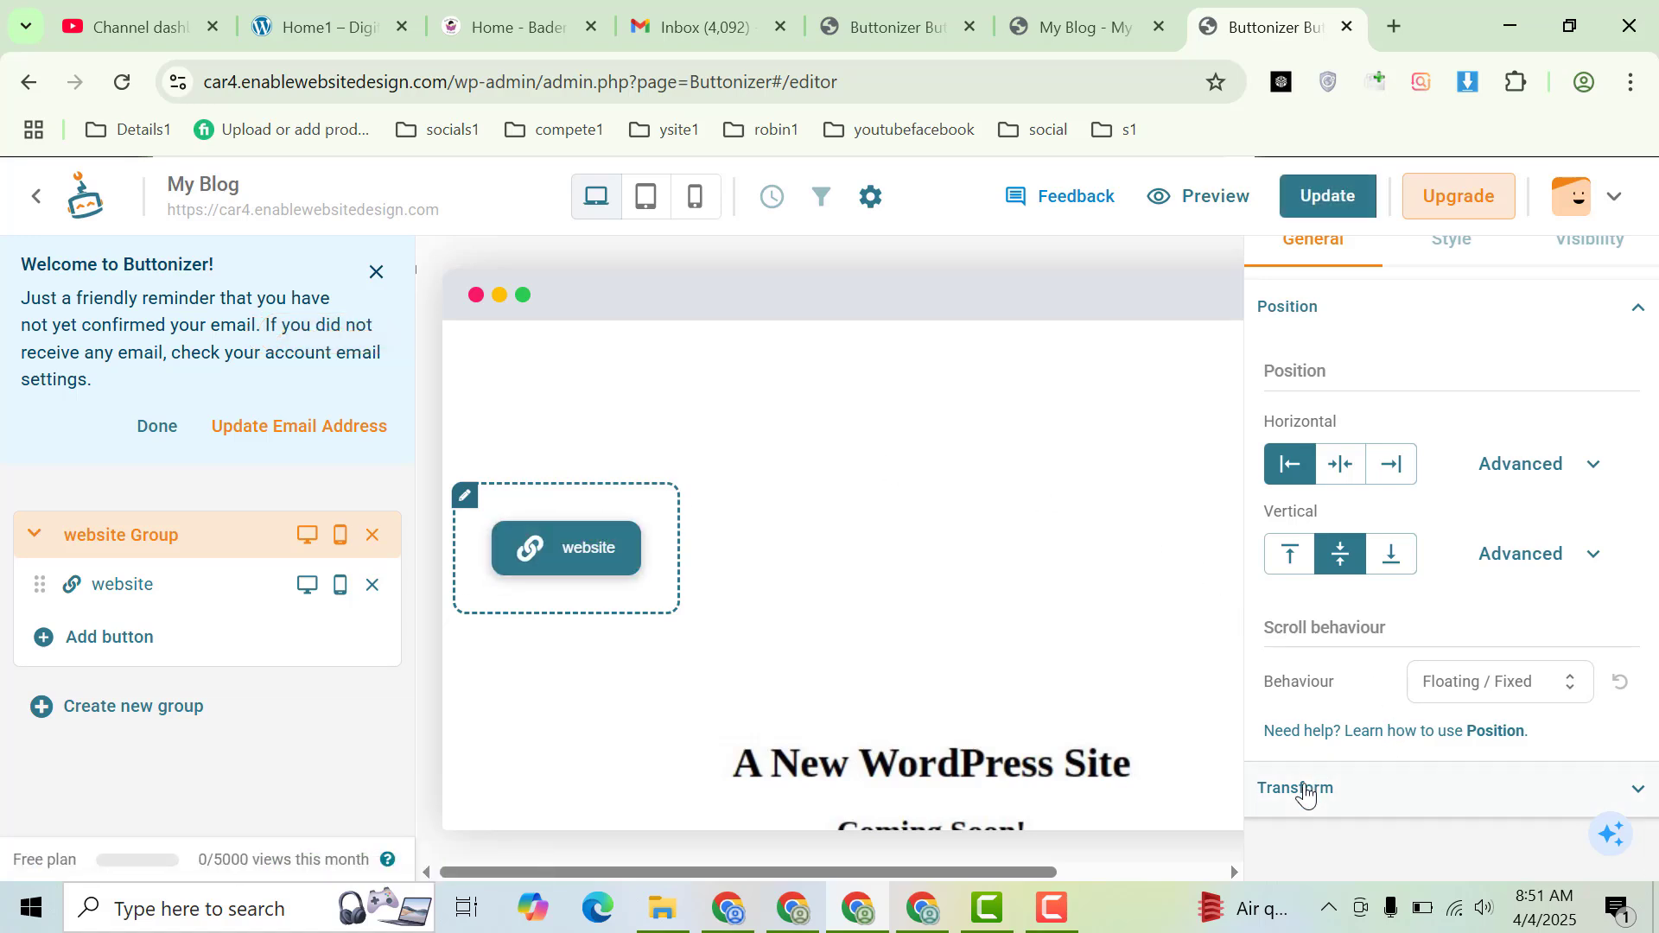
- Rotate the website group by 90 degrees and publish the changes
{"action": "left_click", "coordinate": [1305, 787]}
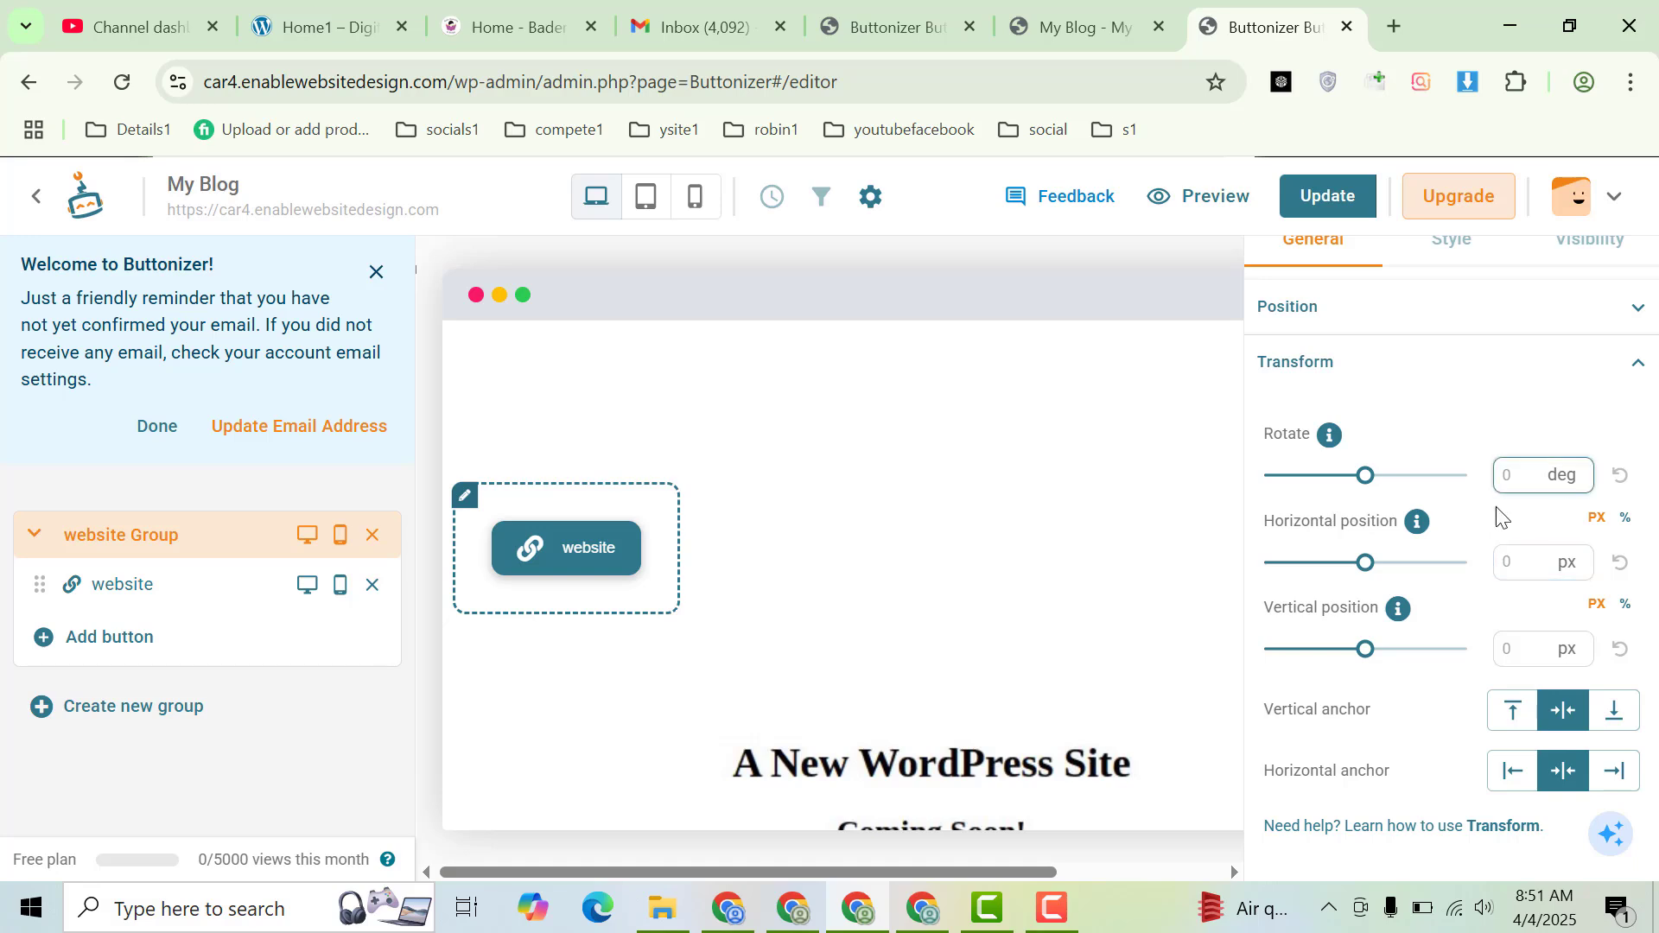
{"action": "left_click", "coordinate": [1518, 474]}
{"action": "type", "text": "90"}
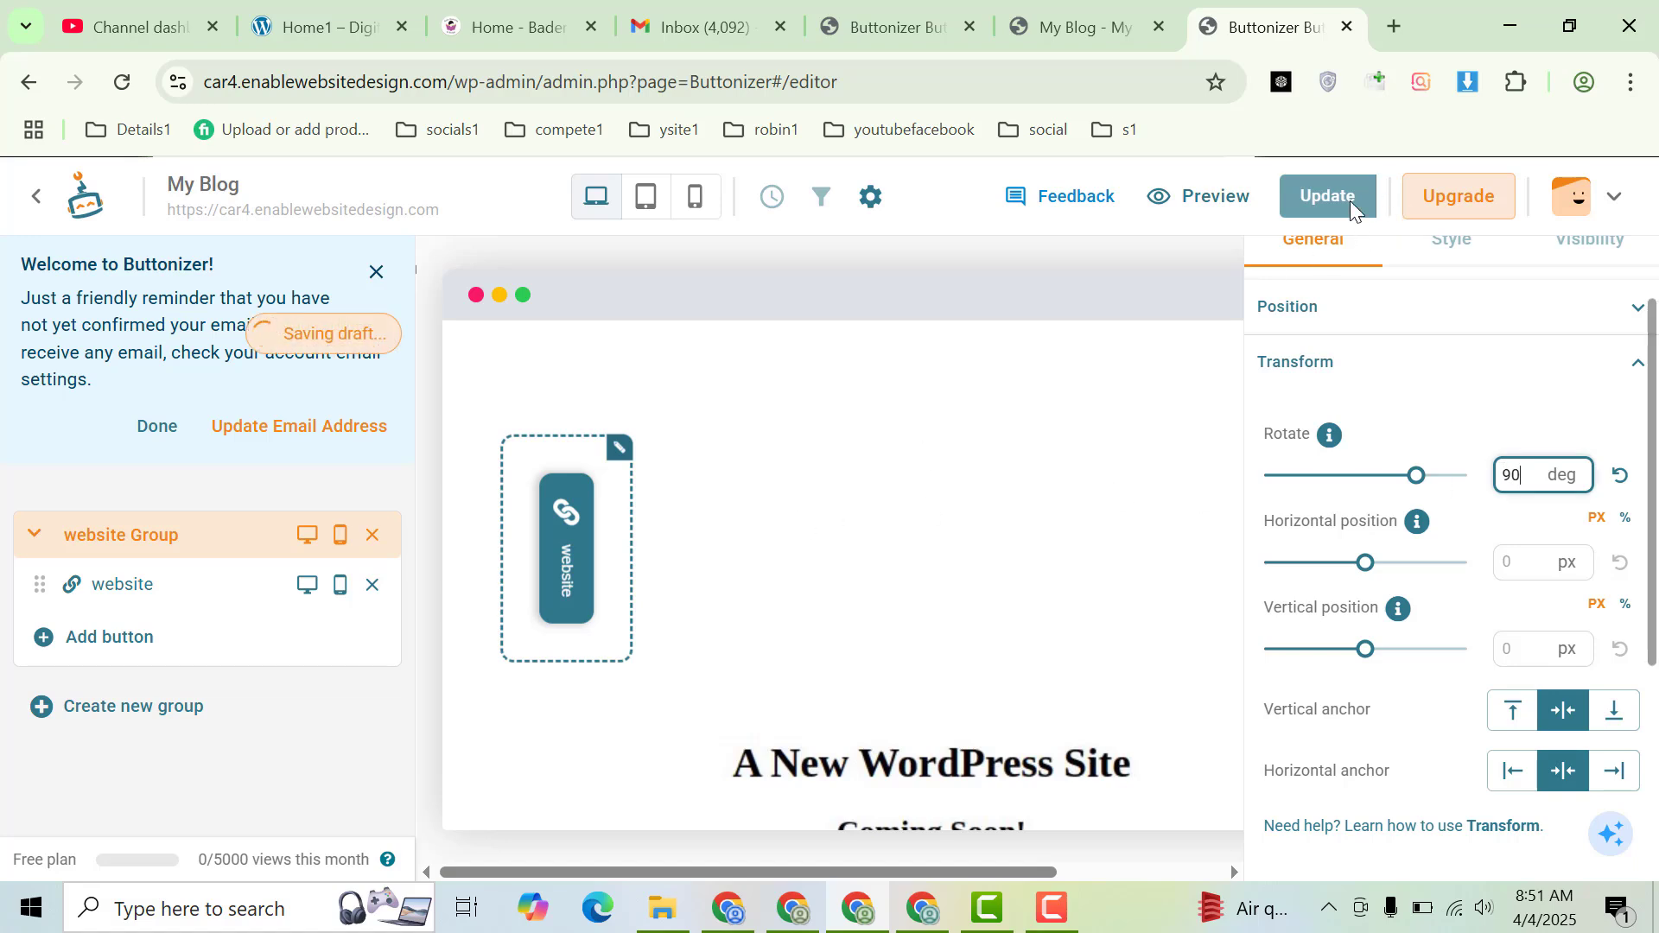
{"action": "left_click", "coordinate": [1316, 212]}
{"action": "left_click", "coordinate": [1316, 212]}
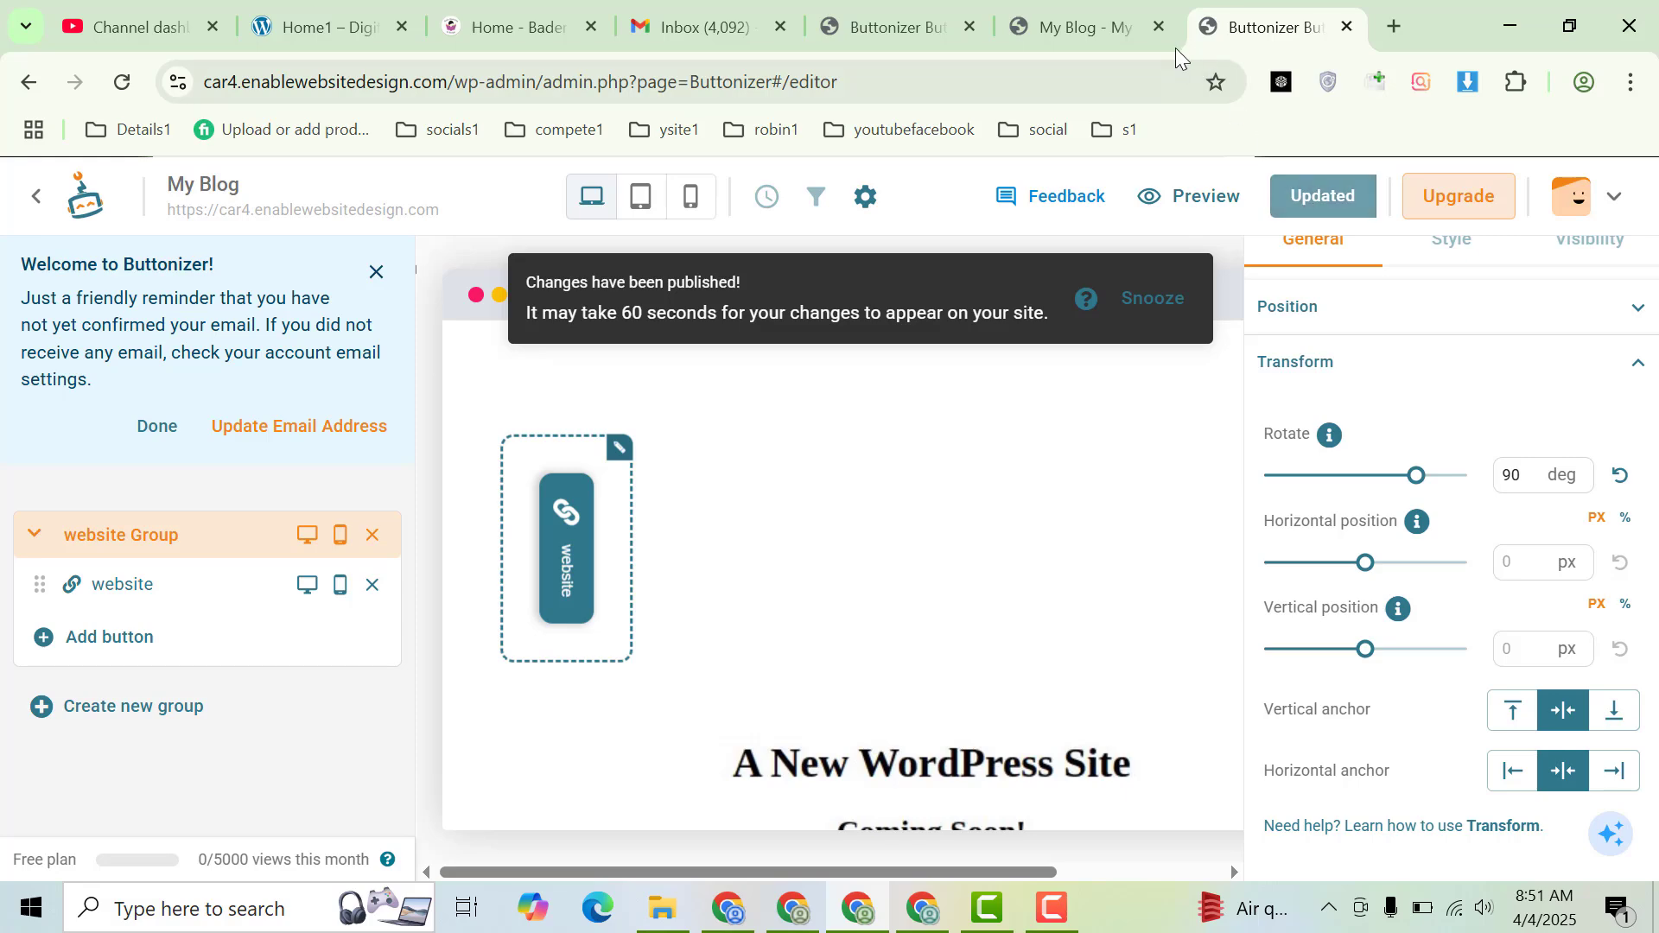
- Reload the live My Blog page and examine how the floating website button behaves along the page
{"action": "left_click", "coordinate": [1056, 7]}
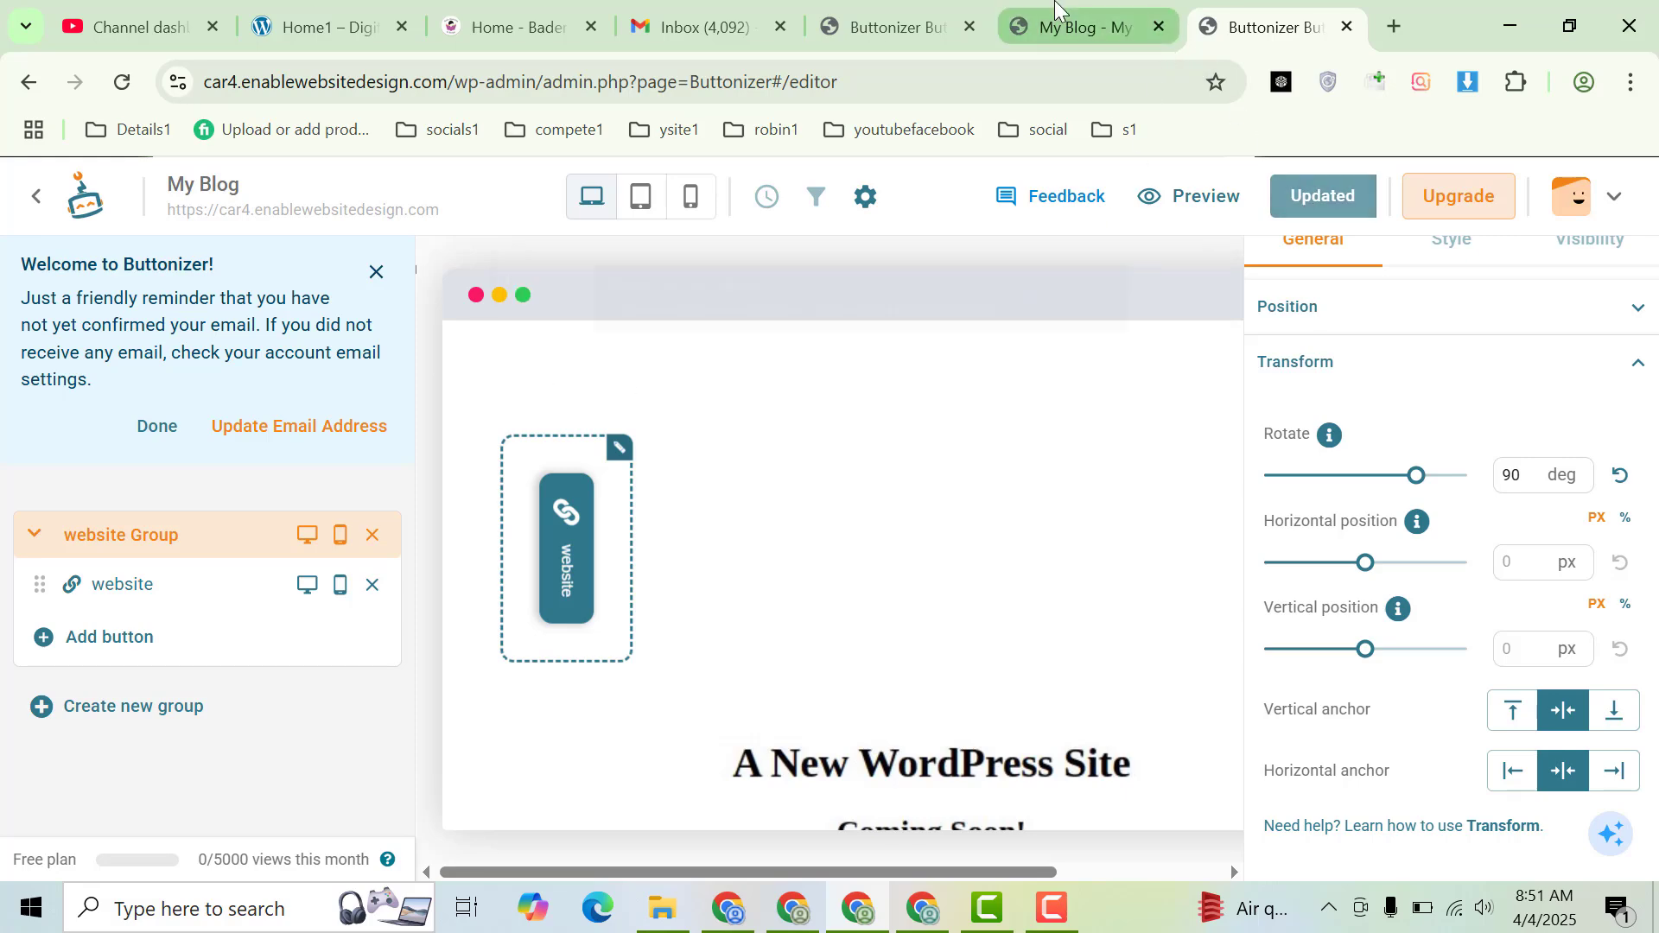
{"action": "left_click", "coordinate": [122, 82]}
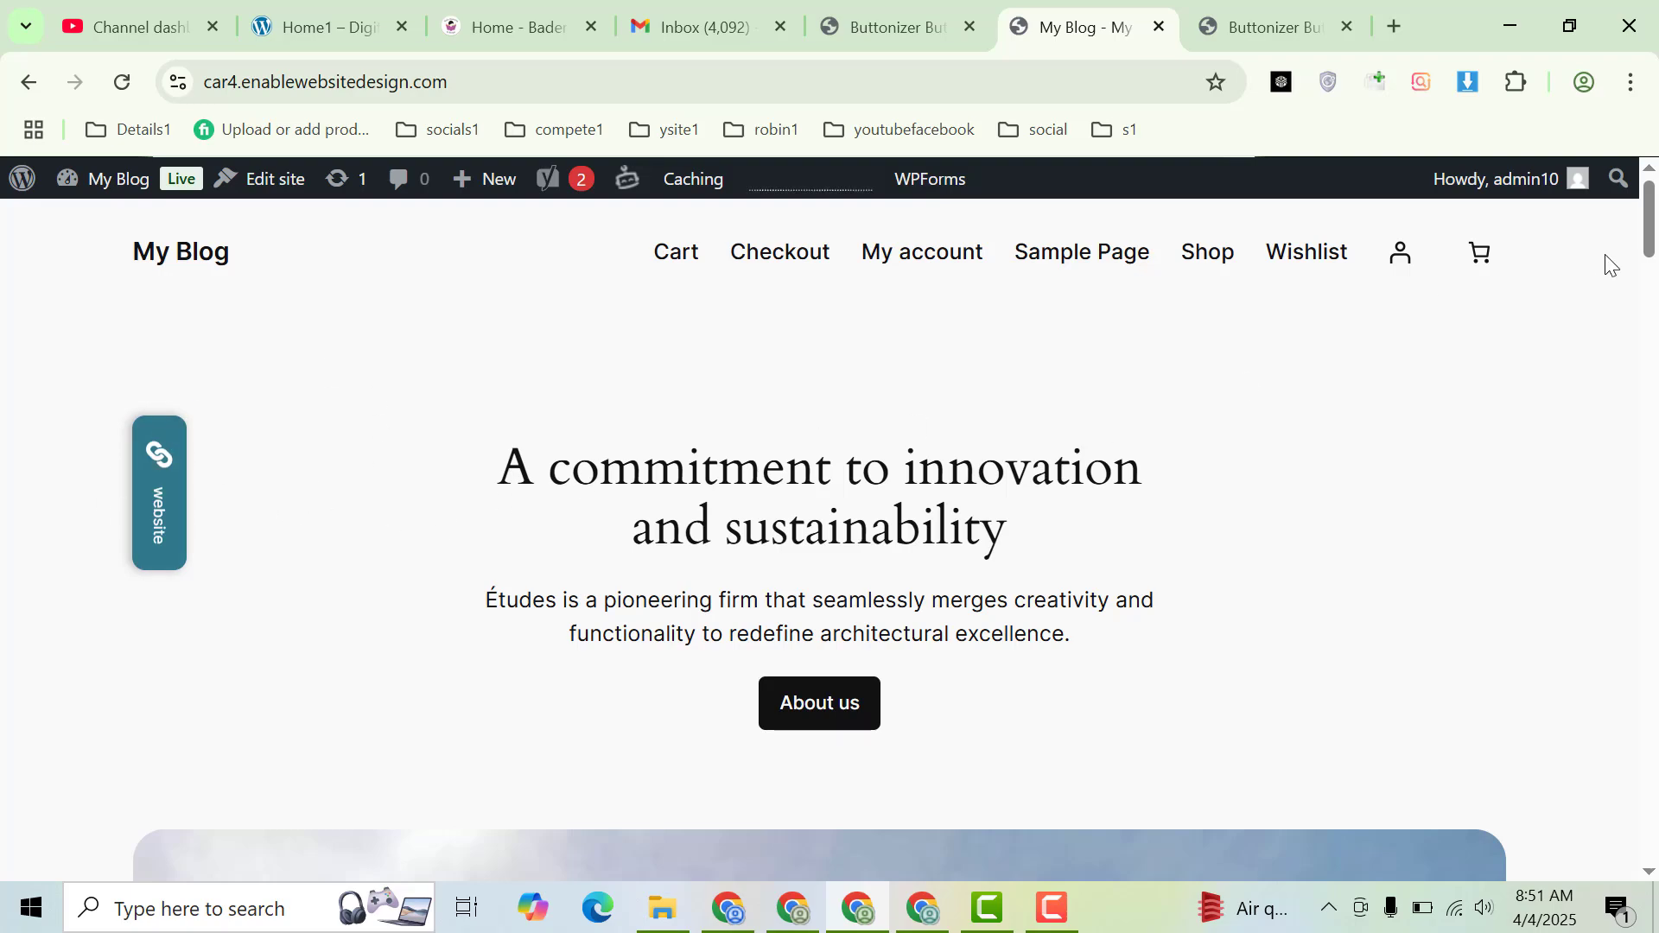
{"action": "scroll", "coordinate": [1630, 433], "scroll_direction": "down", "scroll_amount": 15}
{"action": "scroll", "coordinate": [1641, 385], "scroll_direction": "up", "scroll_amount": 15}
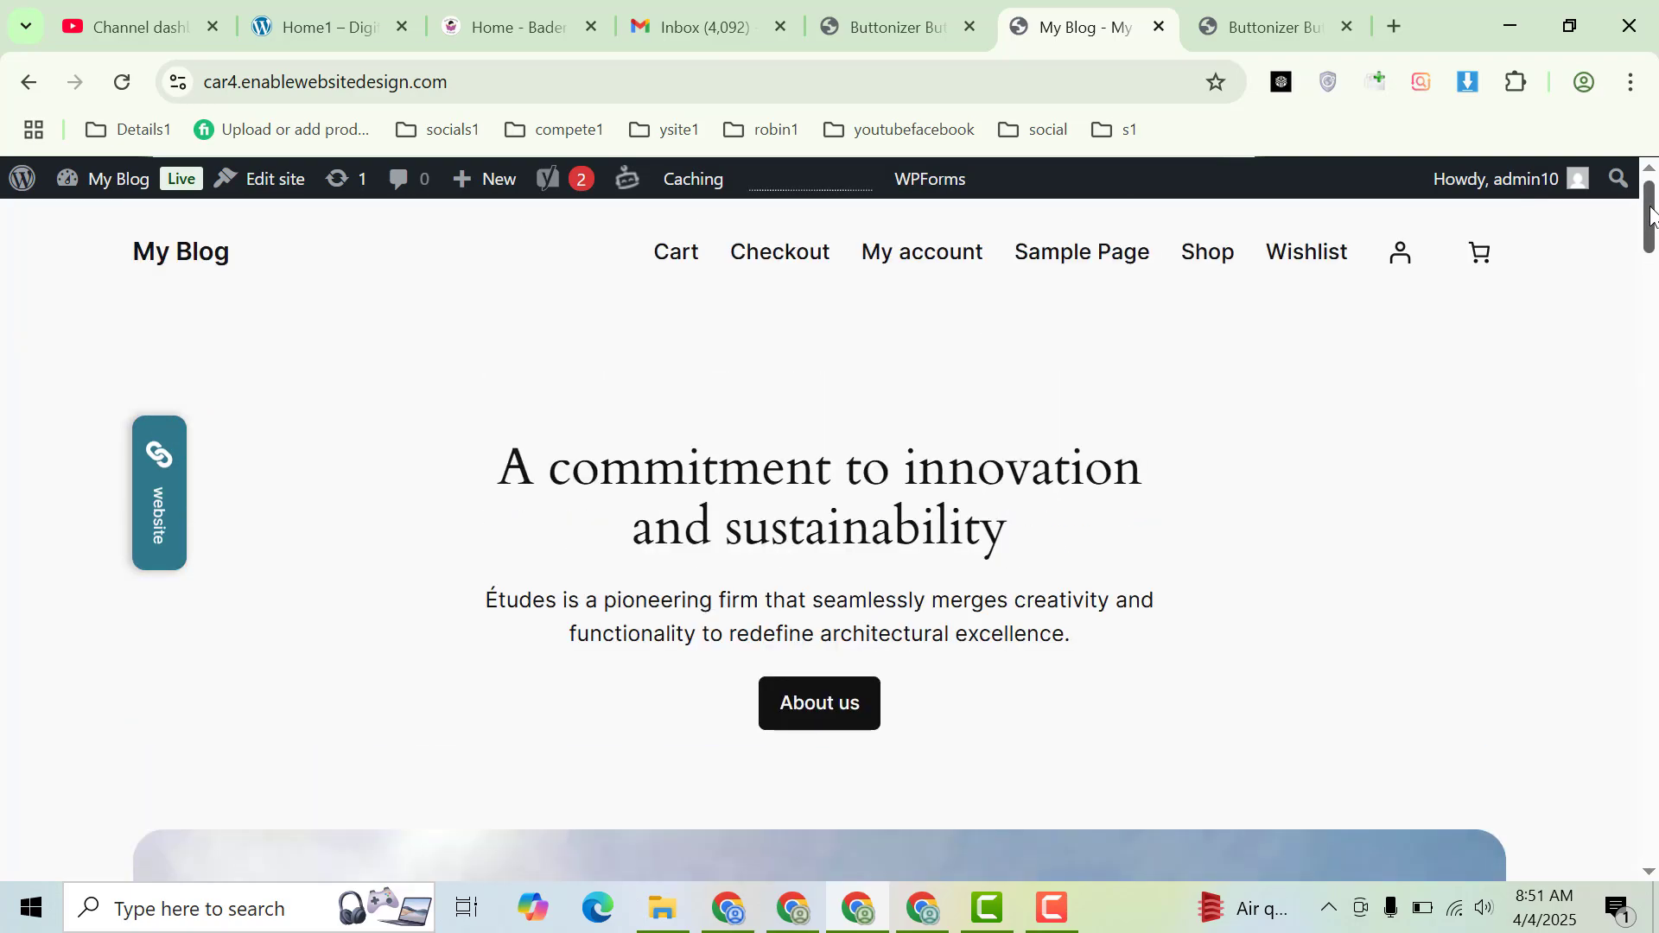